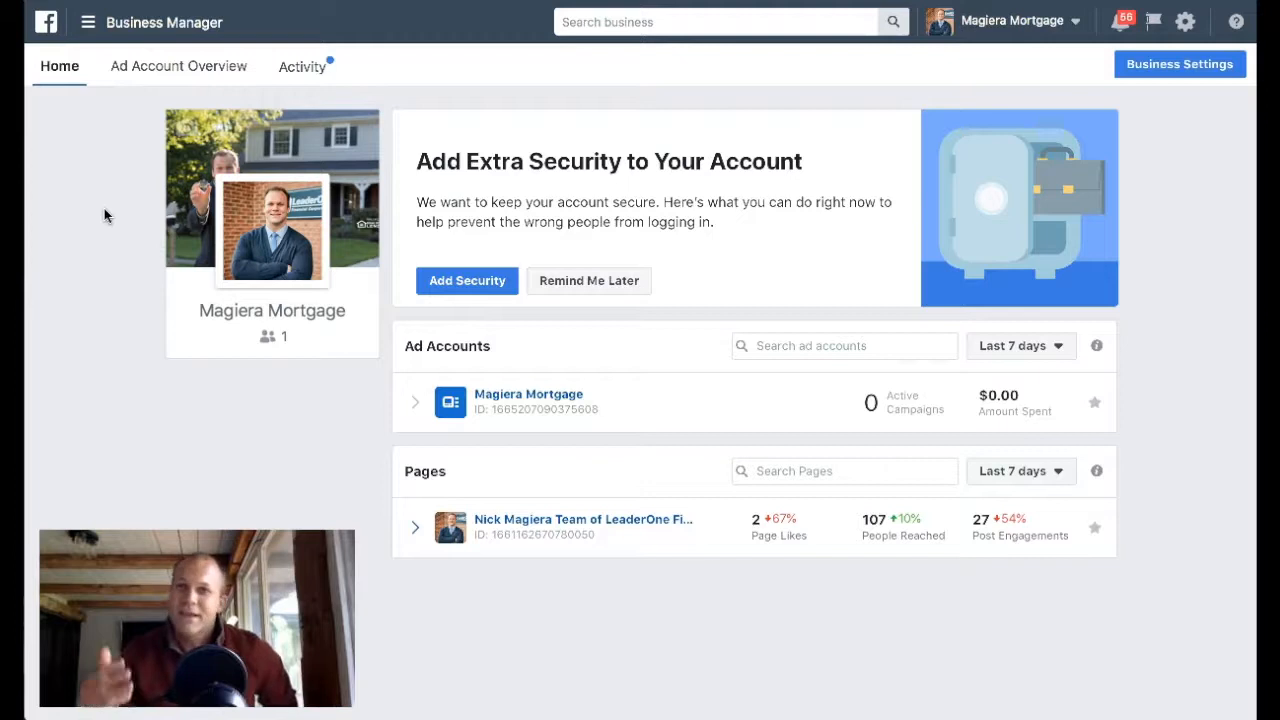
pyautogui.click(92, 206)
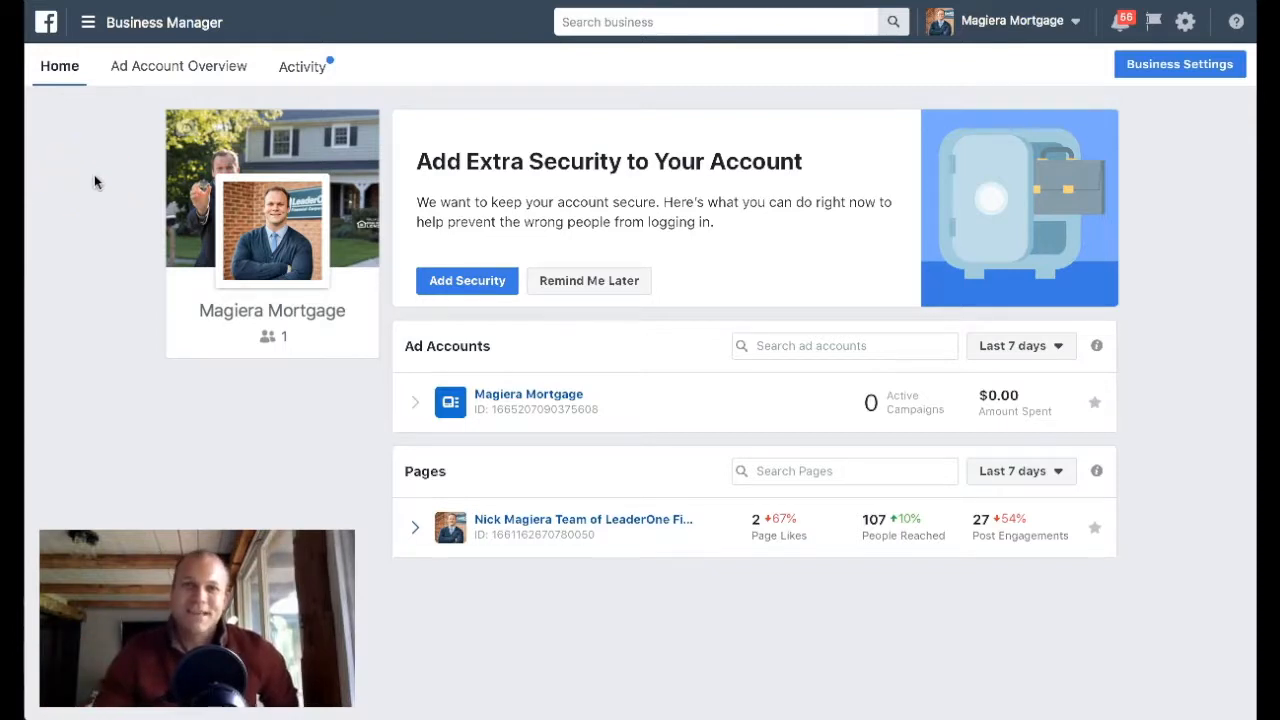
pyautogui.click(94, 180)
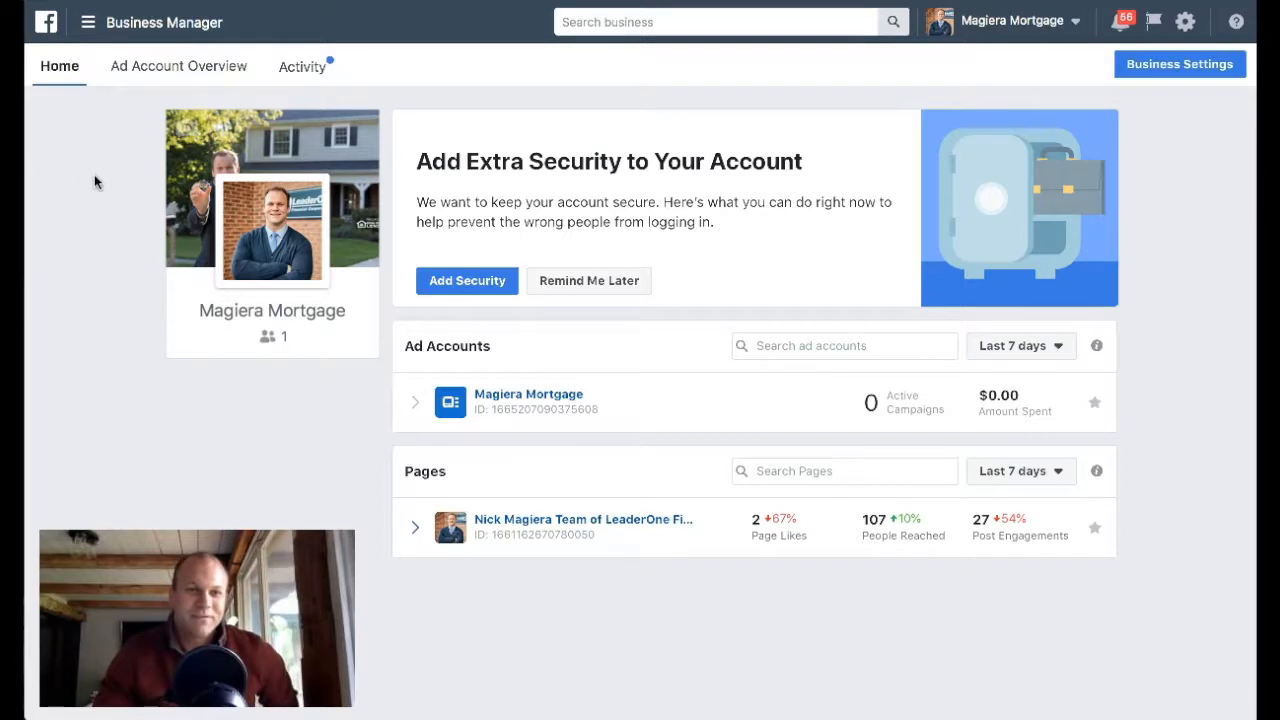
pyautogui.click(94, 178)
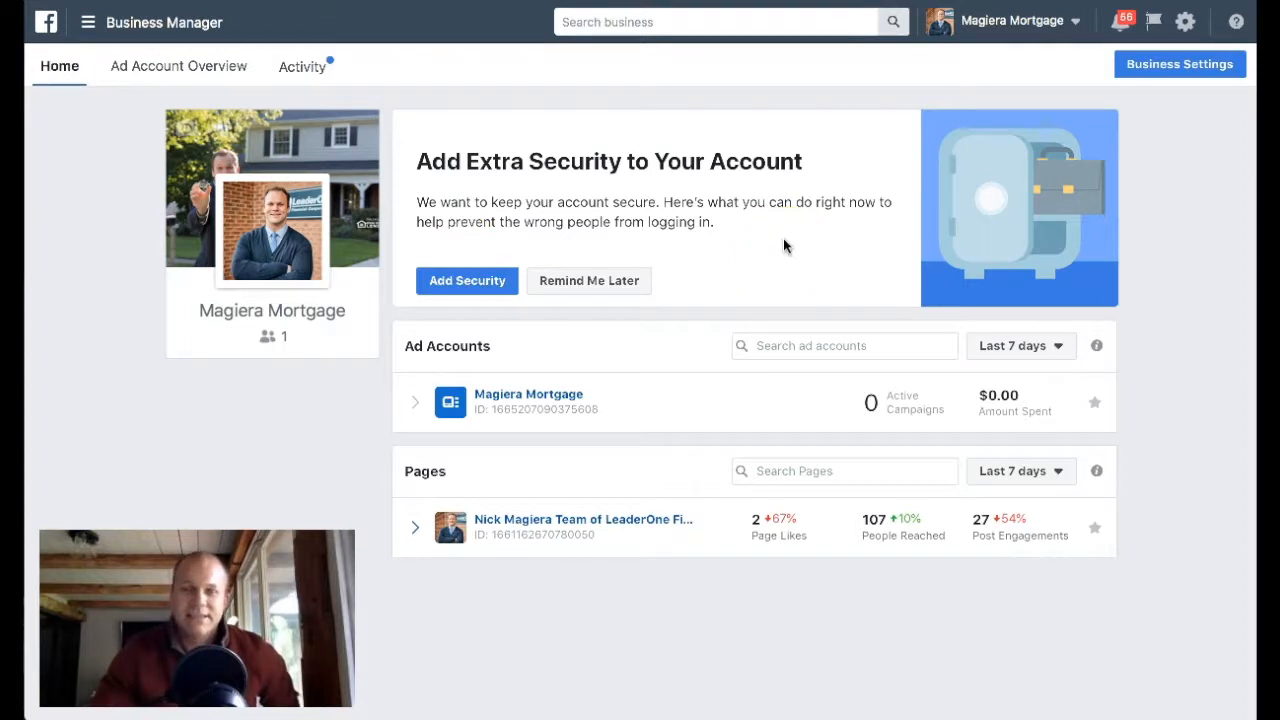
# - Open the Magiera Mortgage ad account in Ads Manager and go to its Pixels page
pyautogui.click(553, 394)
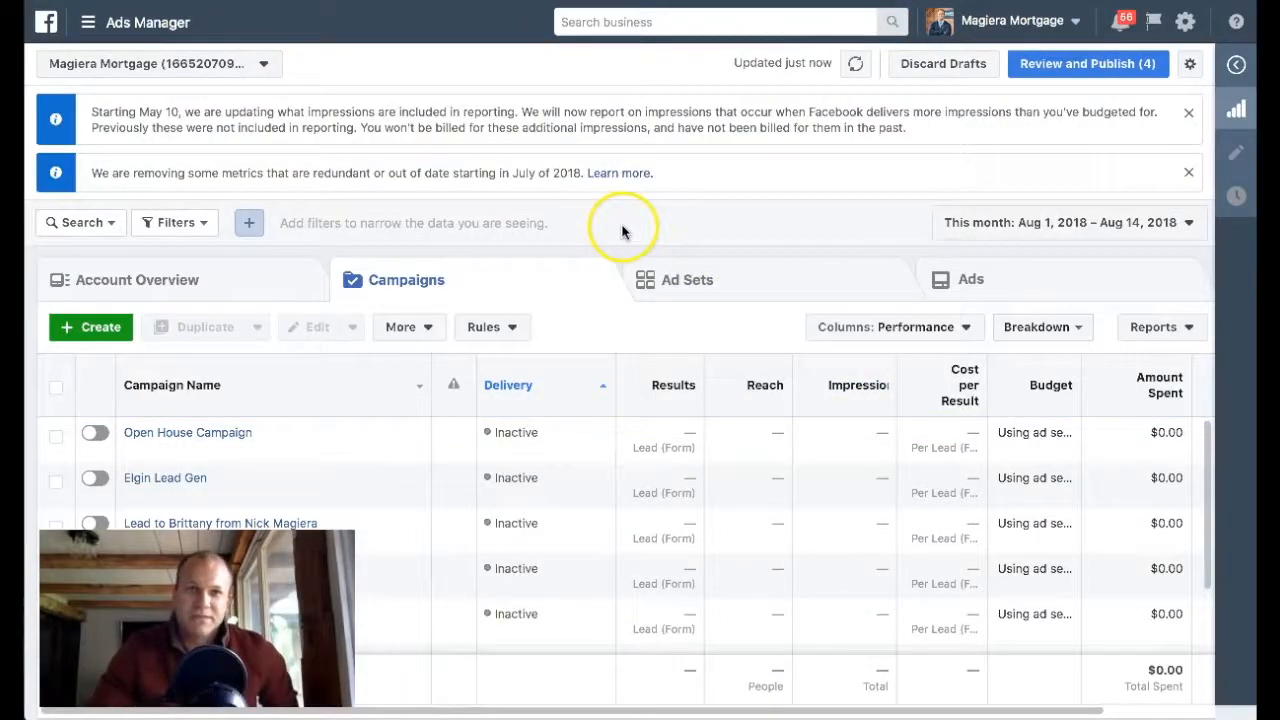
pyautogui.click(88, 22)
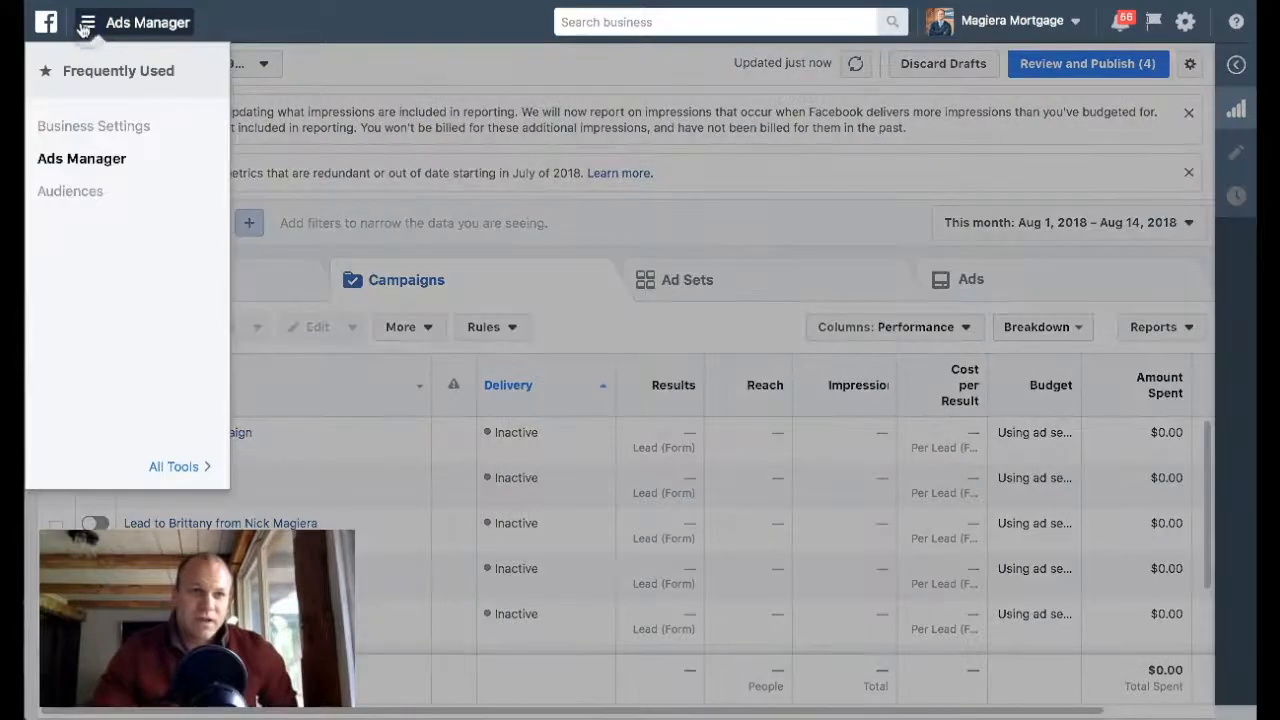
pyautogui.click(190, 468)
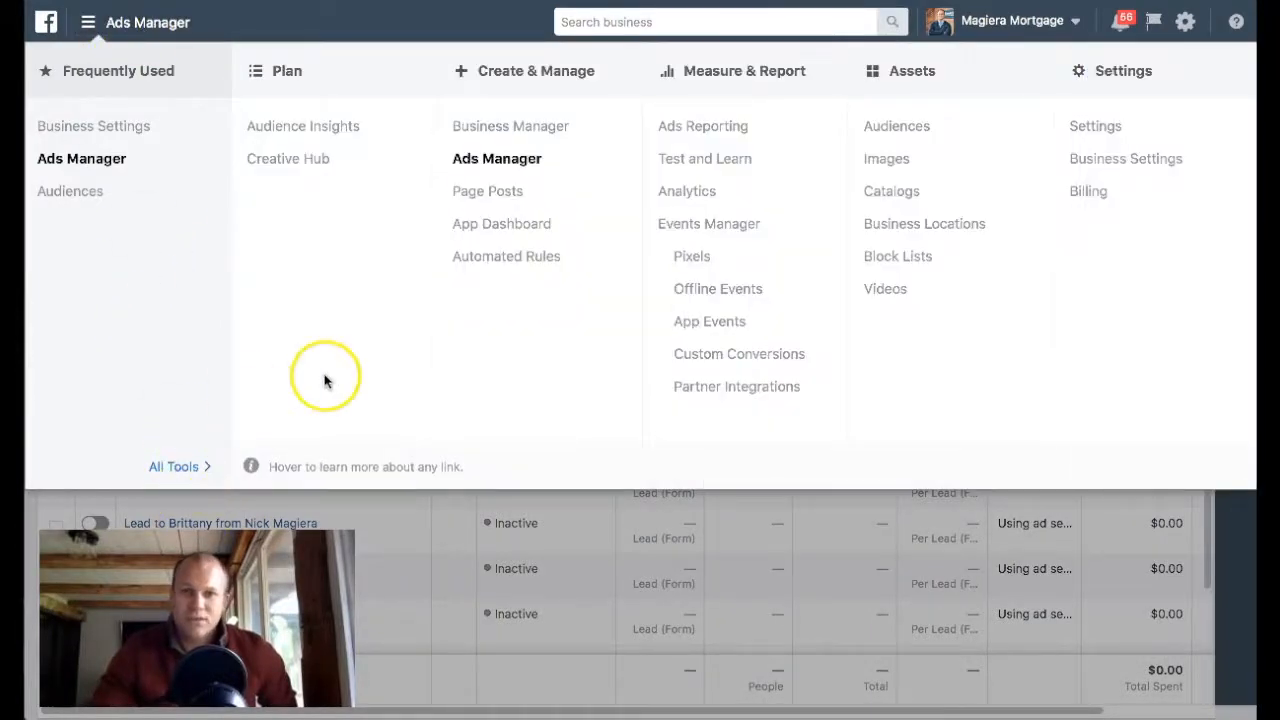
pyautogui.click(701, 258)
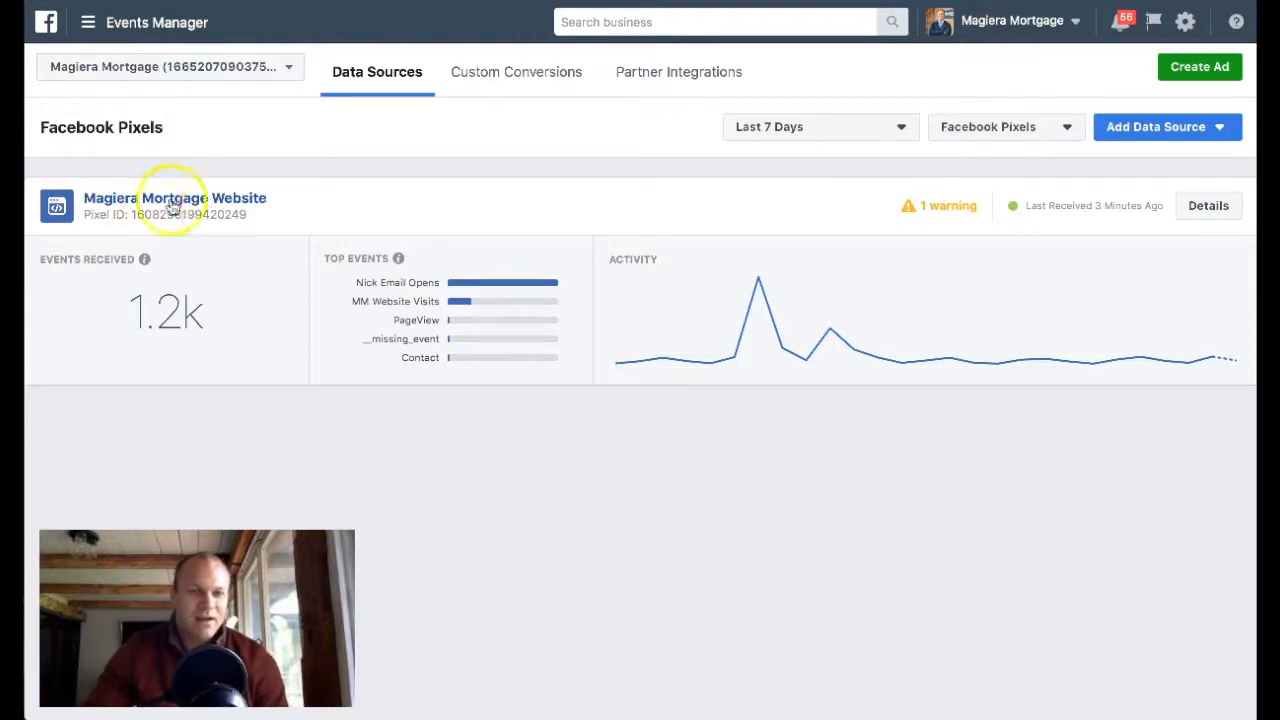
# - Examine the events received by the Magiera Mortgage Website pixel over the last 7 days
pyautogui.click(135, 314)
pyautogui.moveTo(135, 314); pyautogui.dragTo(203, 316)
pyautogui.click(474, 411)
pyautogui.click(481, 423)
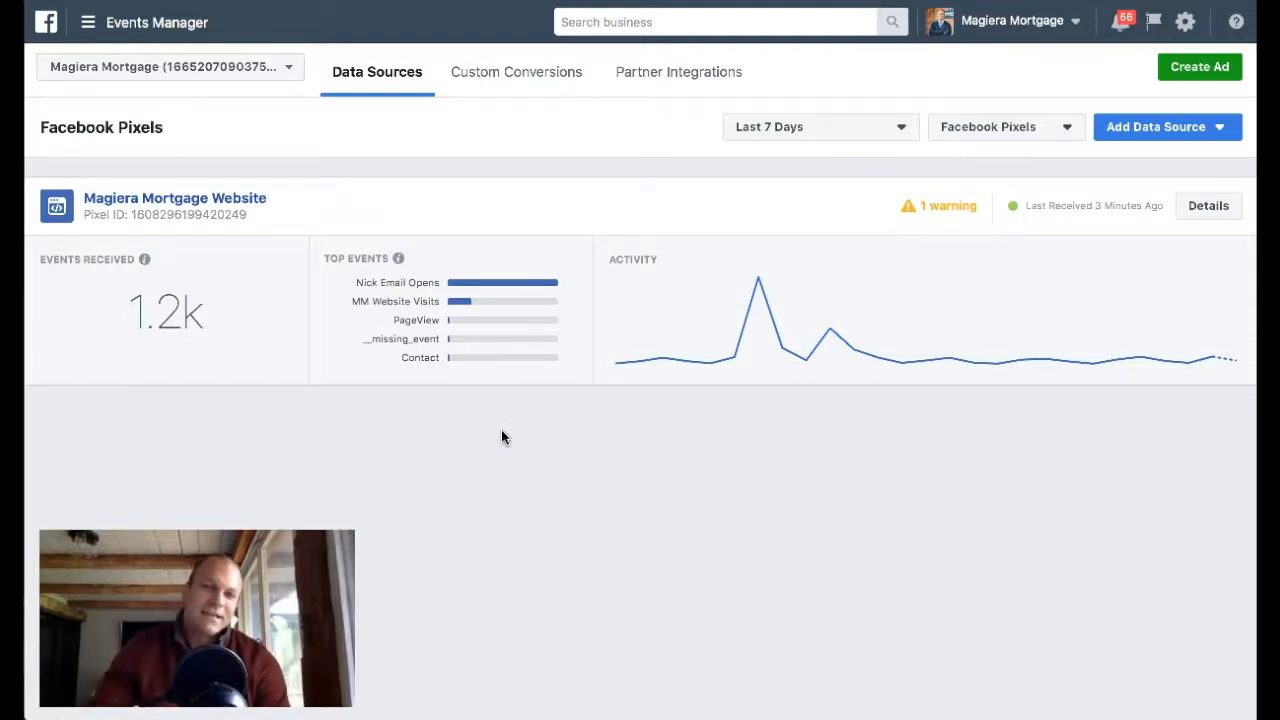
pyautogui.moveTo(138, 306); pyautogui.dragTo(224, 307)
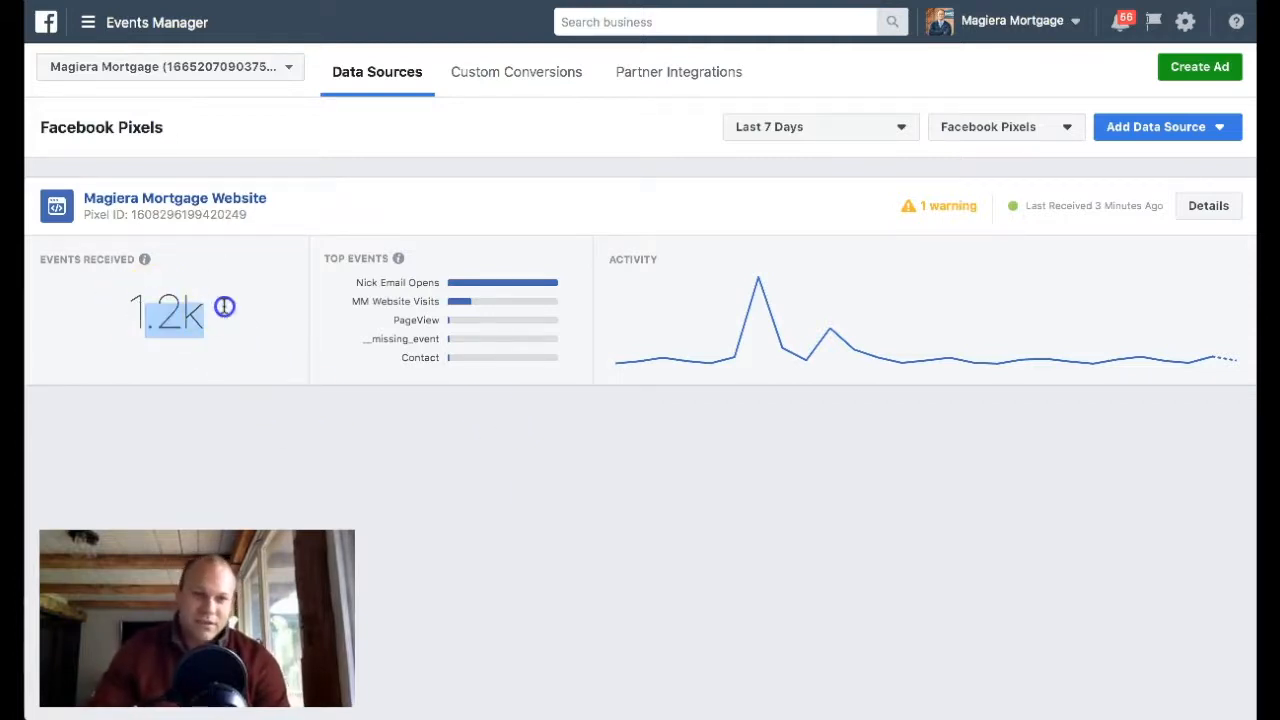
pyautogui.click(334, 435)
pyautogui.click(524, 460)
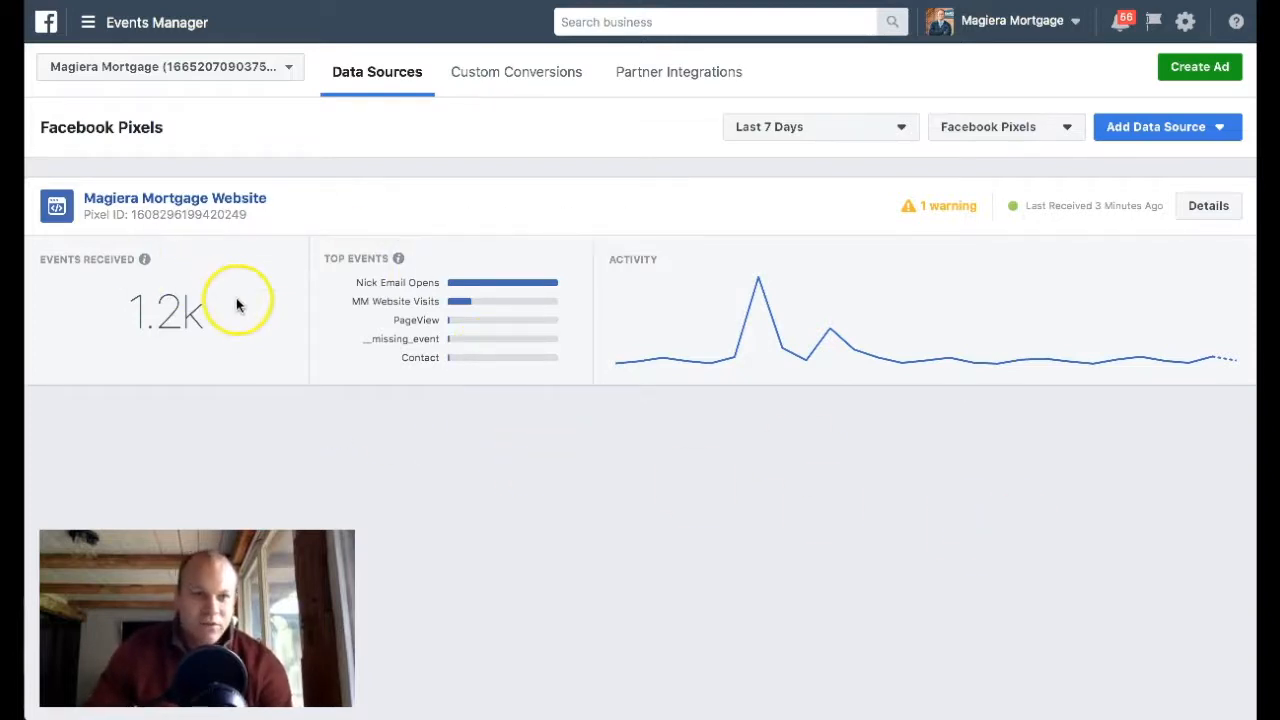
pyautogui.moveTo(126, 306); pyautogui.dragTo(253, 317)
pyautogui.click(683, 505)
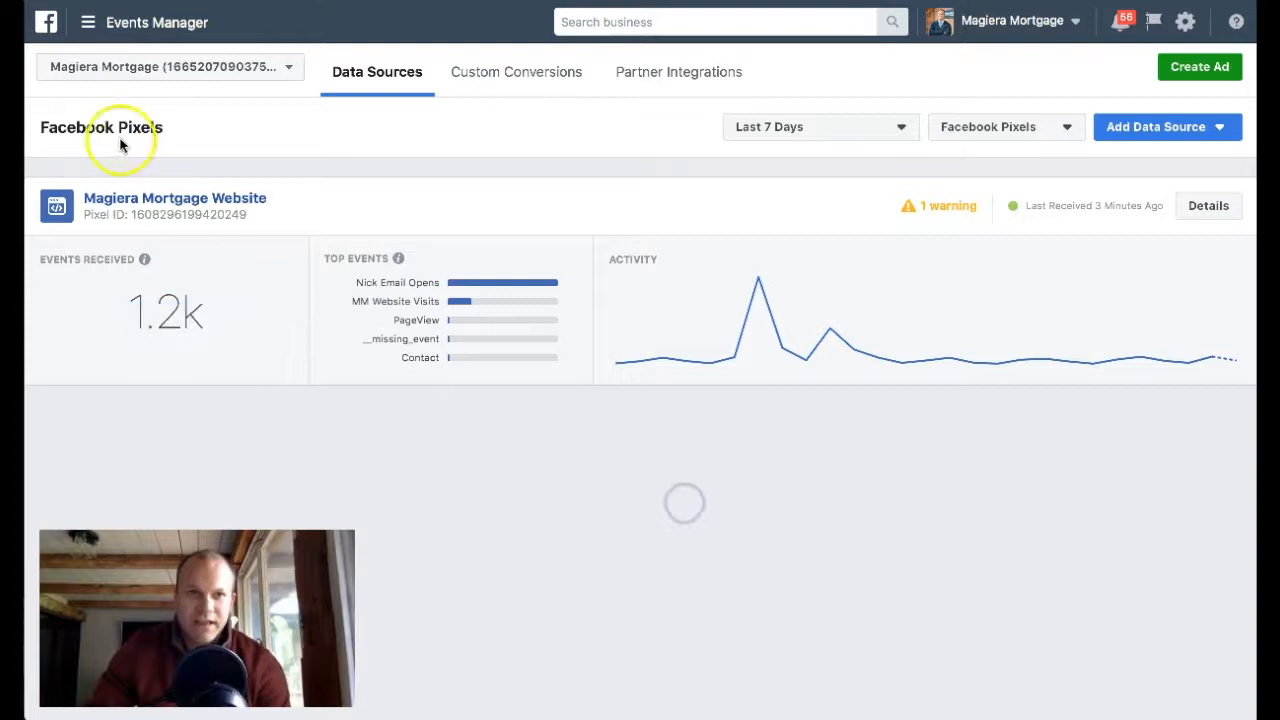
# - Switch to the Dream Mortgage Group business account and show the pixels of its WoofGear ad account
pyautogui.click(1014, 22)
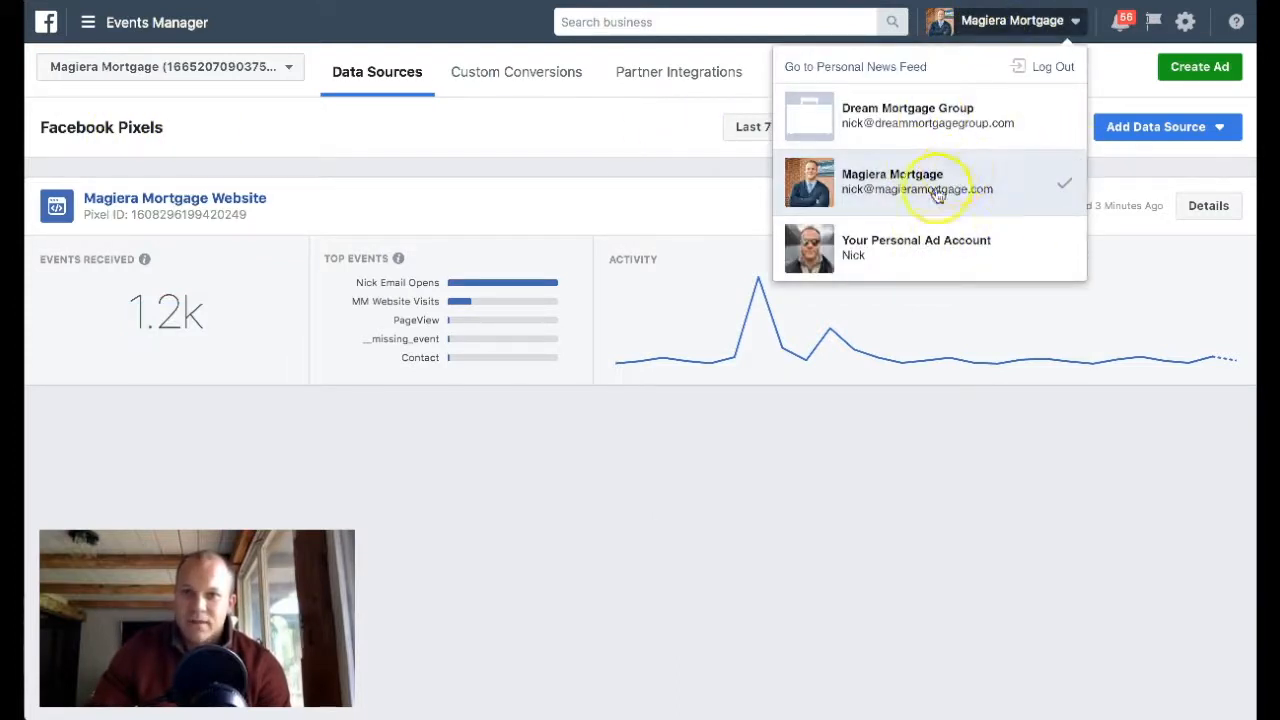
pyautogui.click(200, 70)
pyautogui.scroll(-5, 200, 230)
pyautogui.scroll(-1, 207, 247)
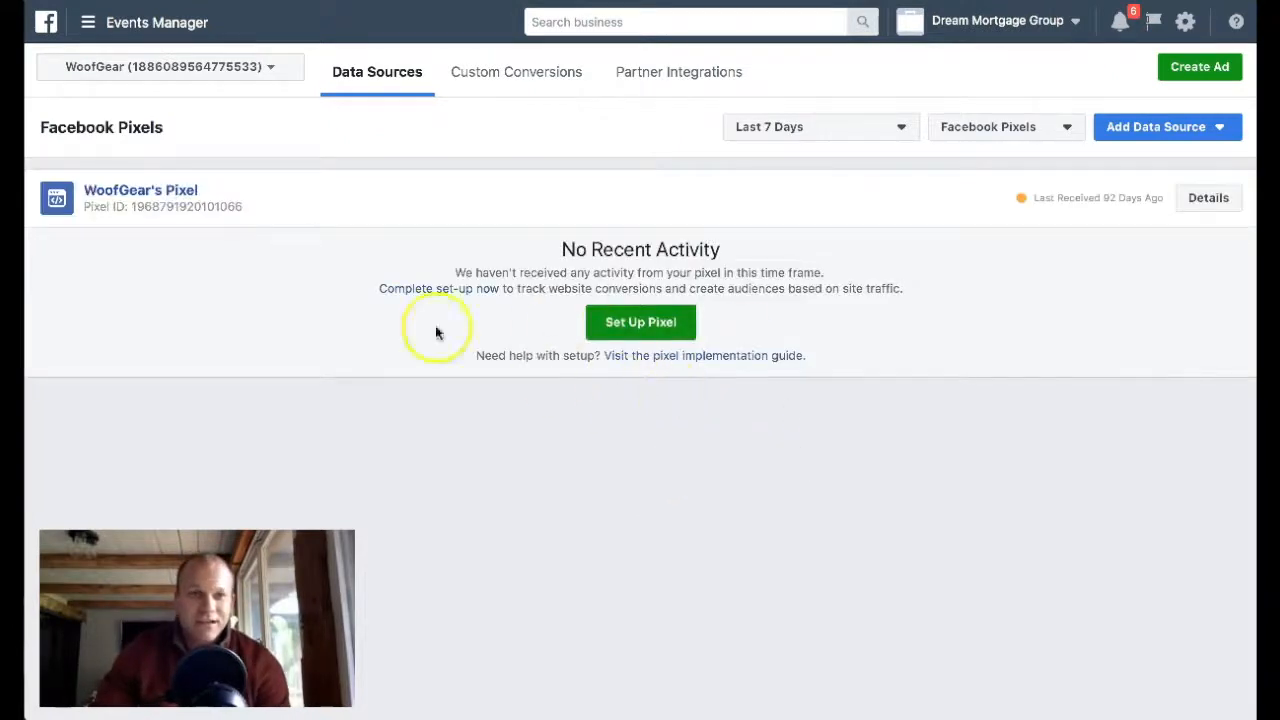
# - Start setting up WoofGear's Pixel with manual code installation and copy the entire pixel code
pyautogui.click(645, 328)
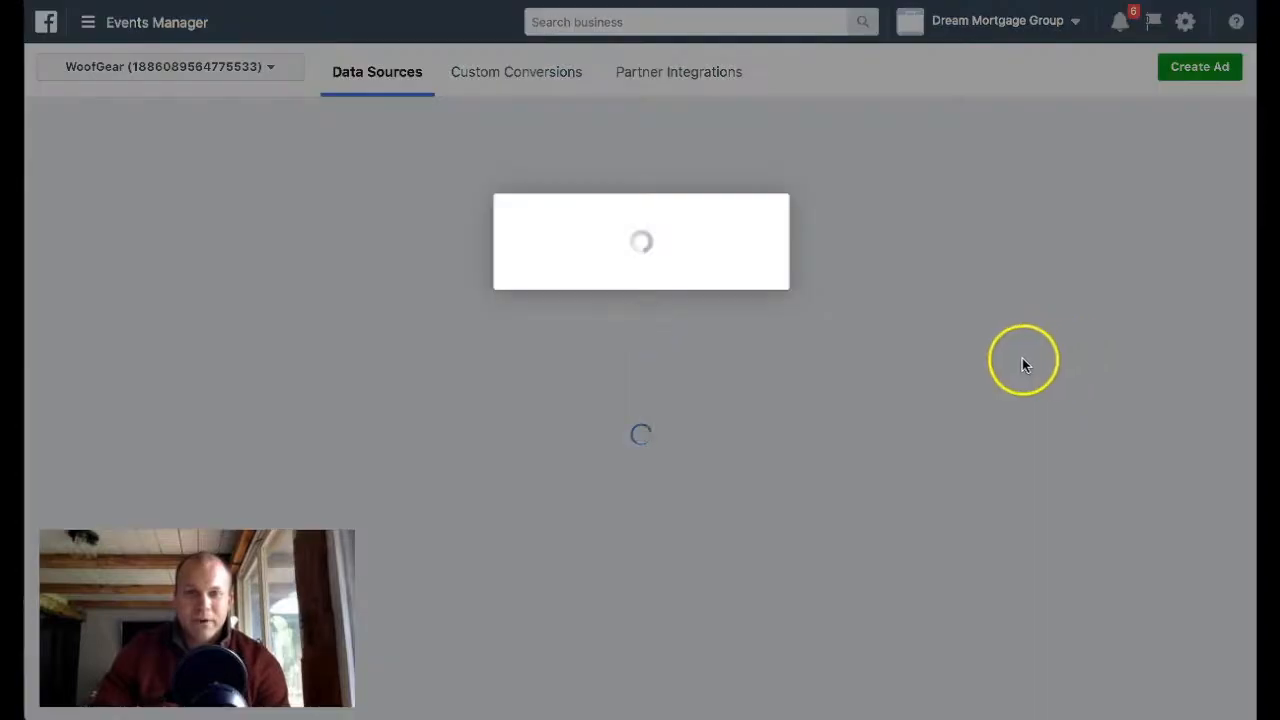
pyautogui.click(908, 232)
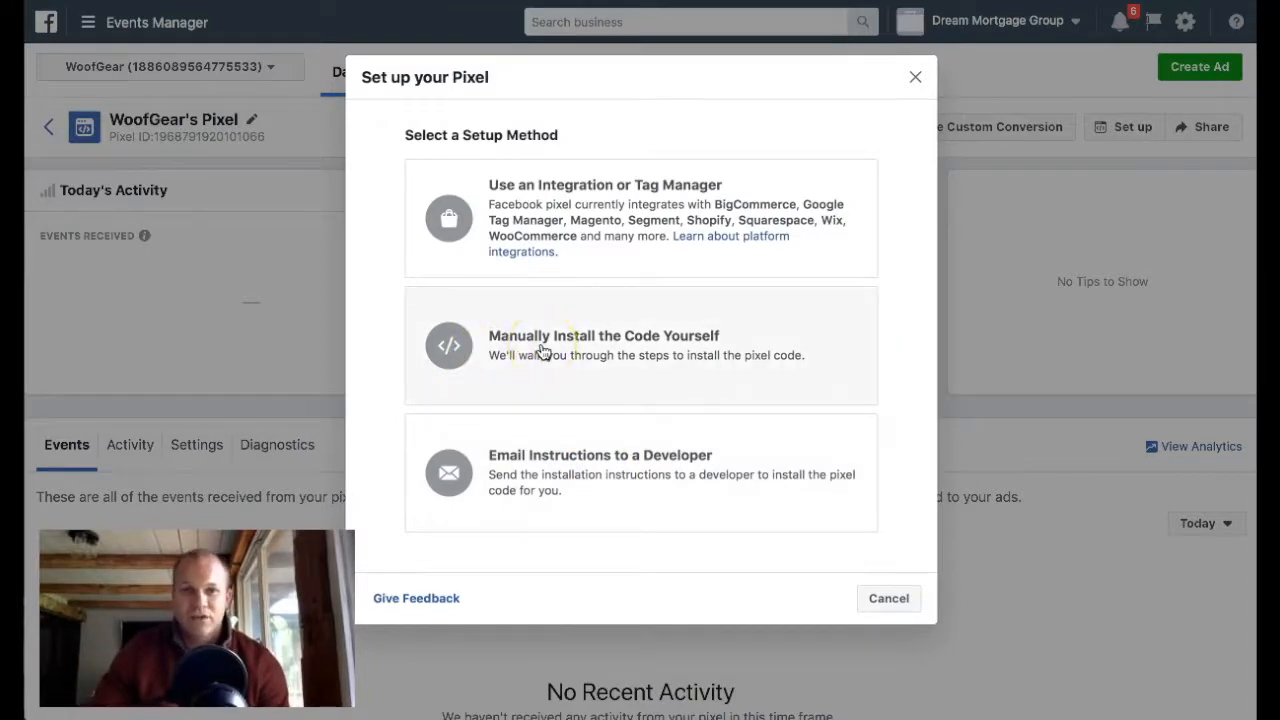
pyautogui.click(541, 350)
pyautogui.scroll(-3, 560, 345)
pyautogui.click(588, 347)
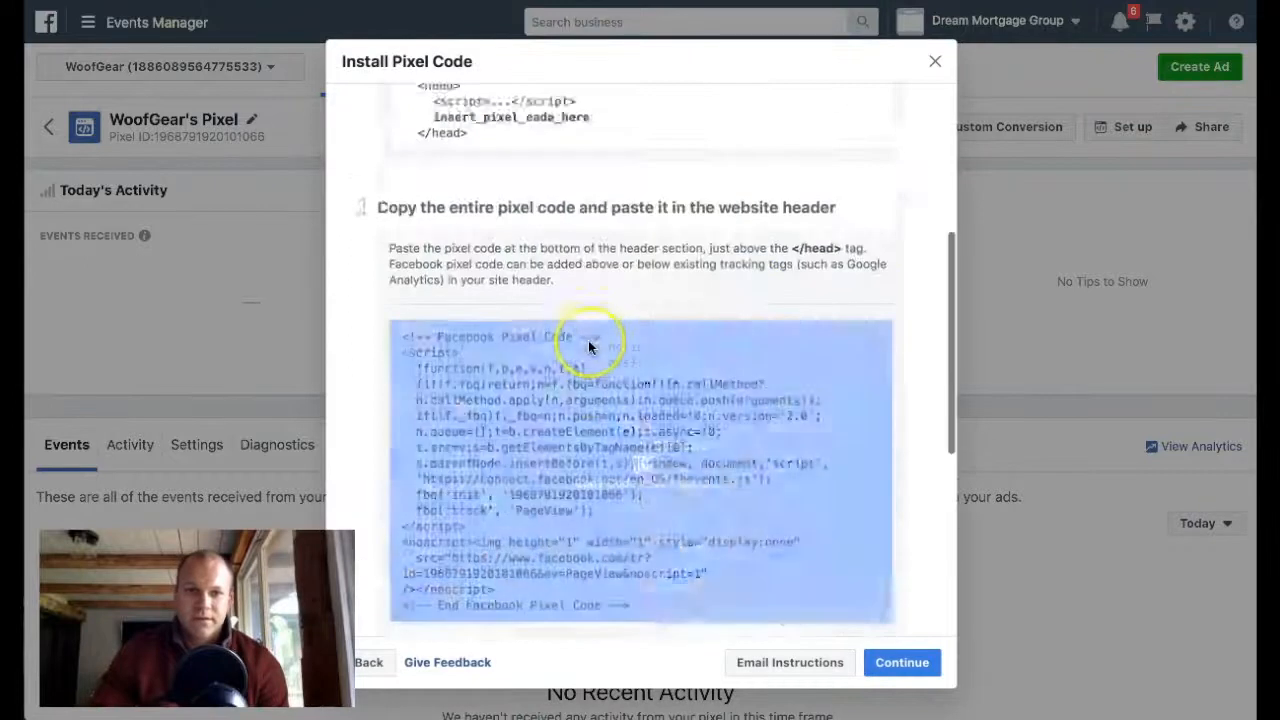
pyautogui.click(527, 428)
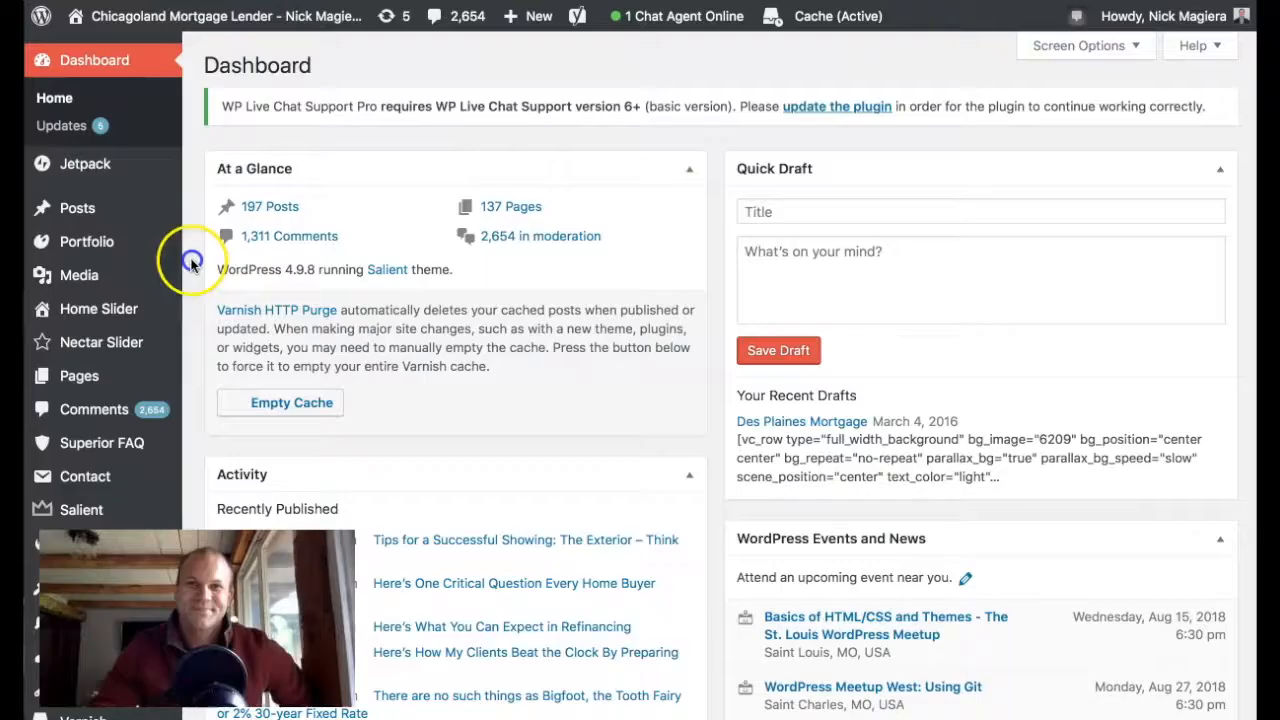
# - Switch to the mortgage site's WordPress dashboard and open the theme file editor
pyautogui.scroll(-1, 194, 223)
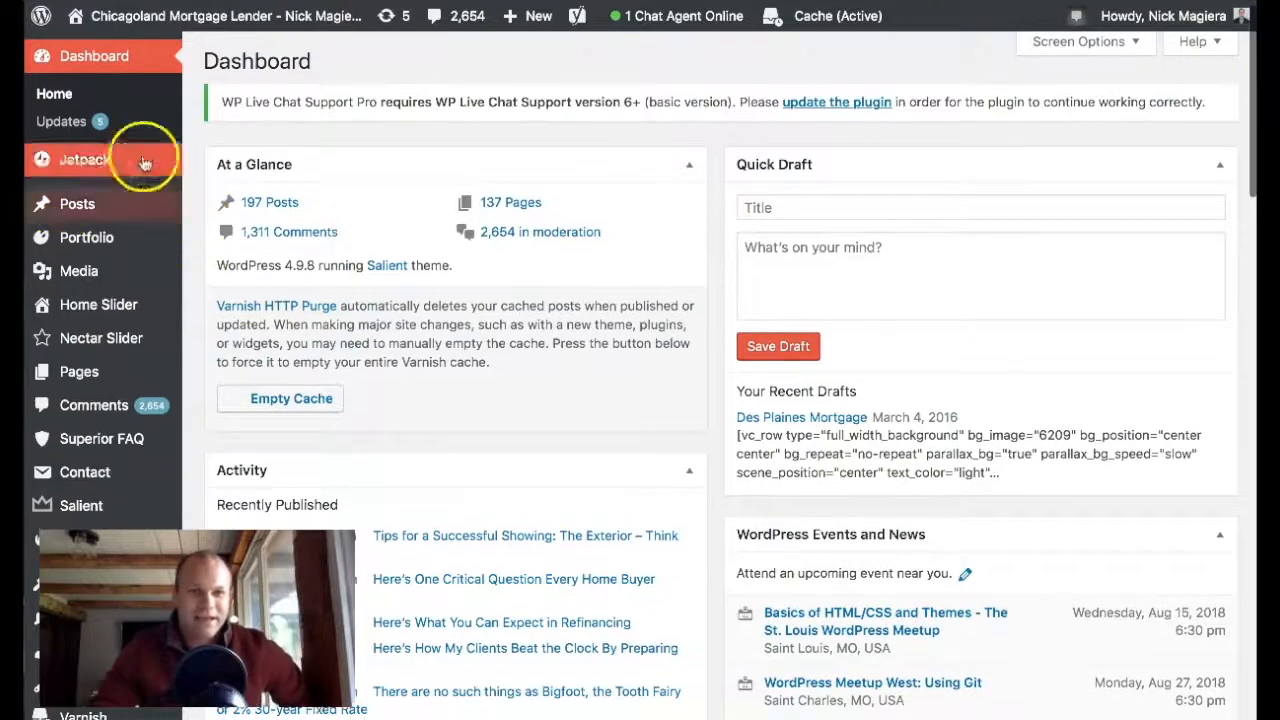
pyautogui.scroll(-3, 194, 263)
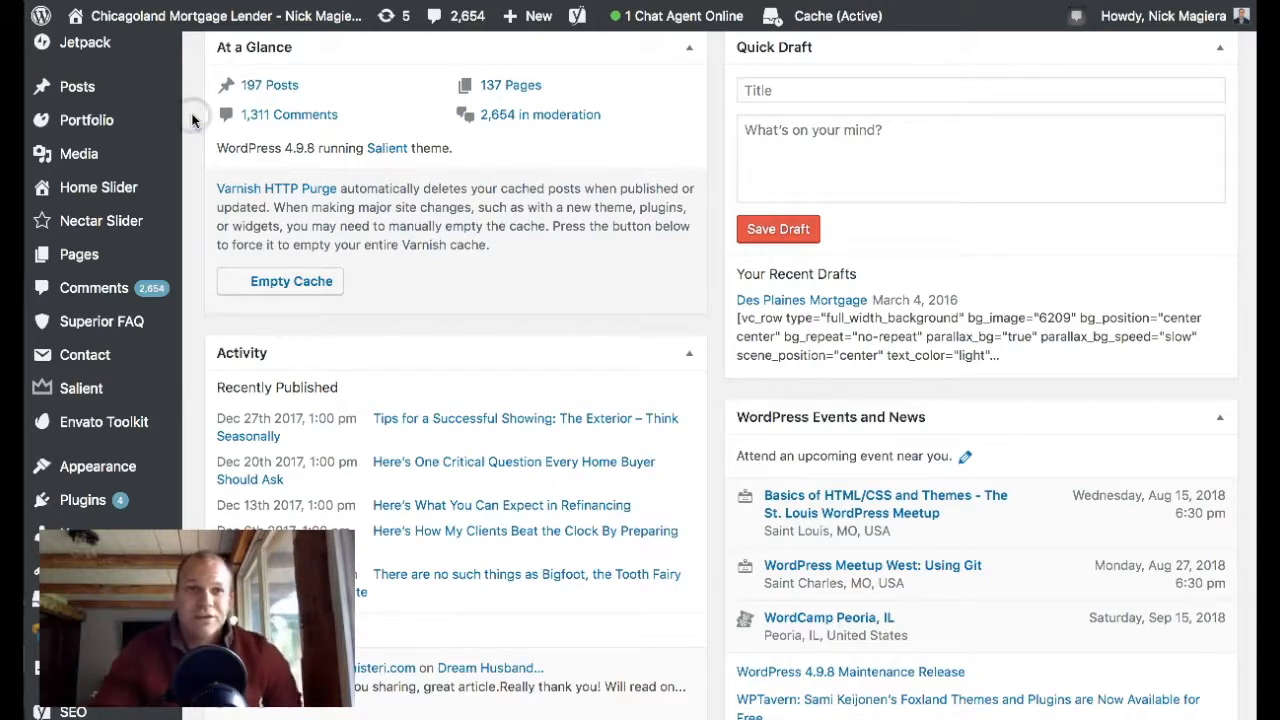
pyautogui.scroll(-5, 192, 120)
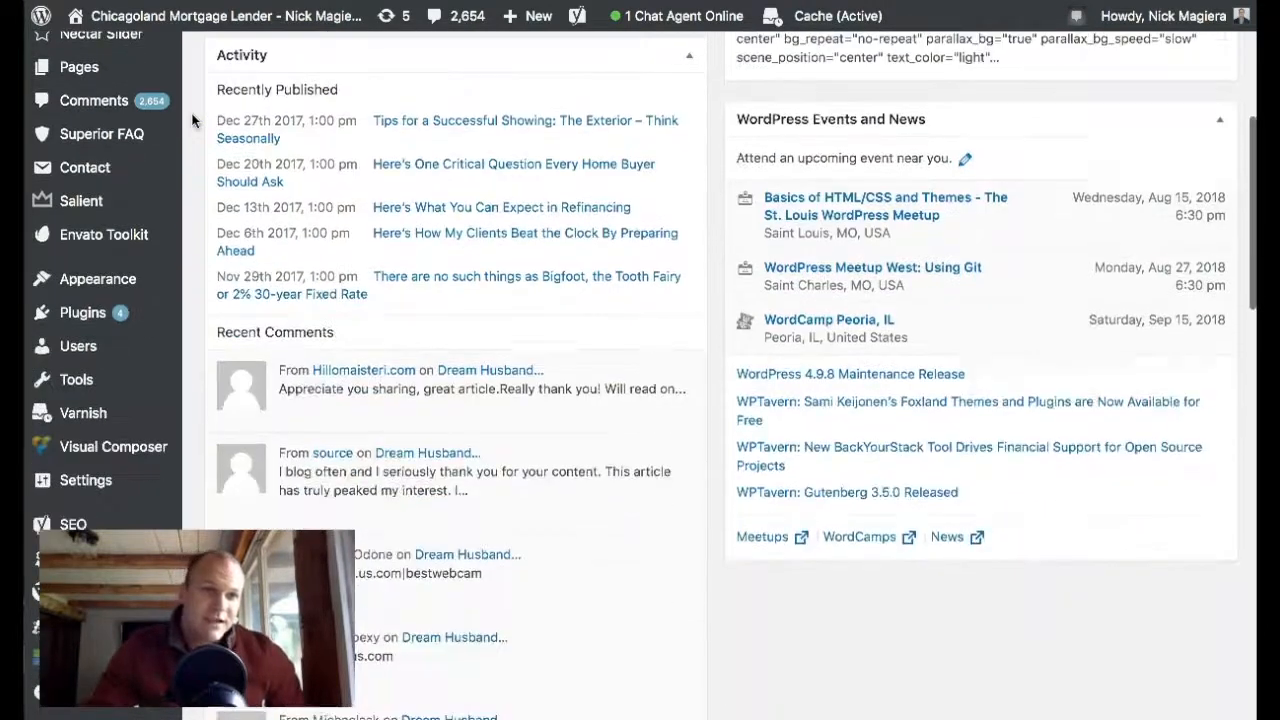
pyautogui.scroll(-1, 192, 120)
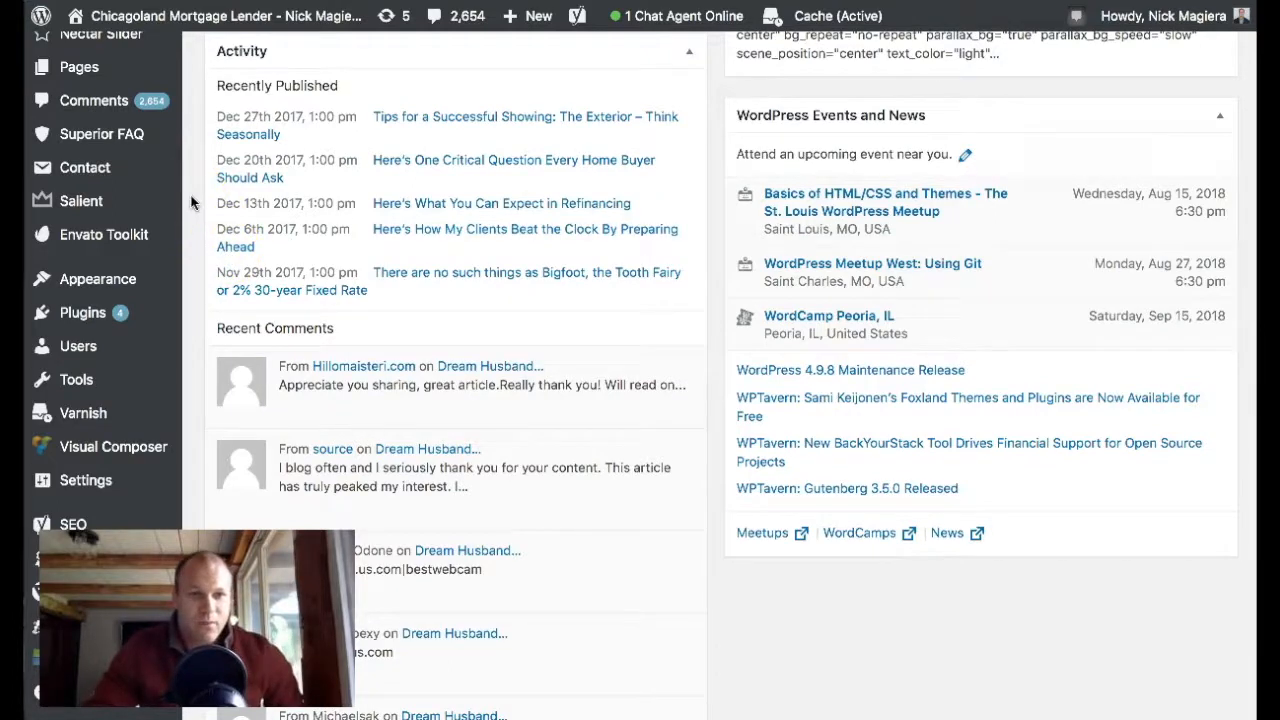
pyautogui.moveTo(103, 482)
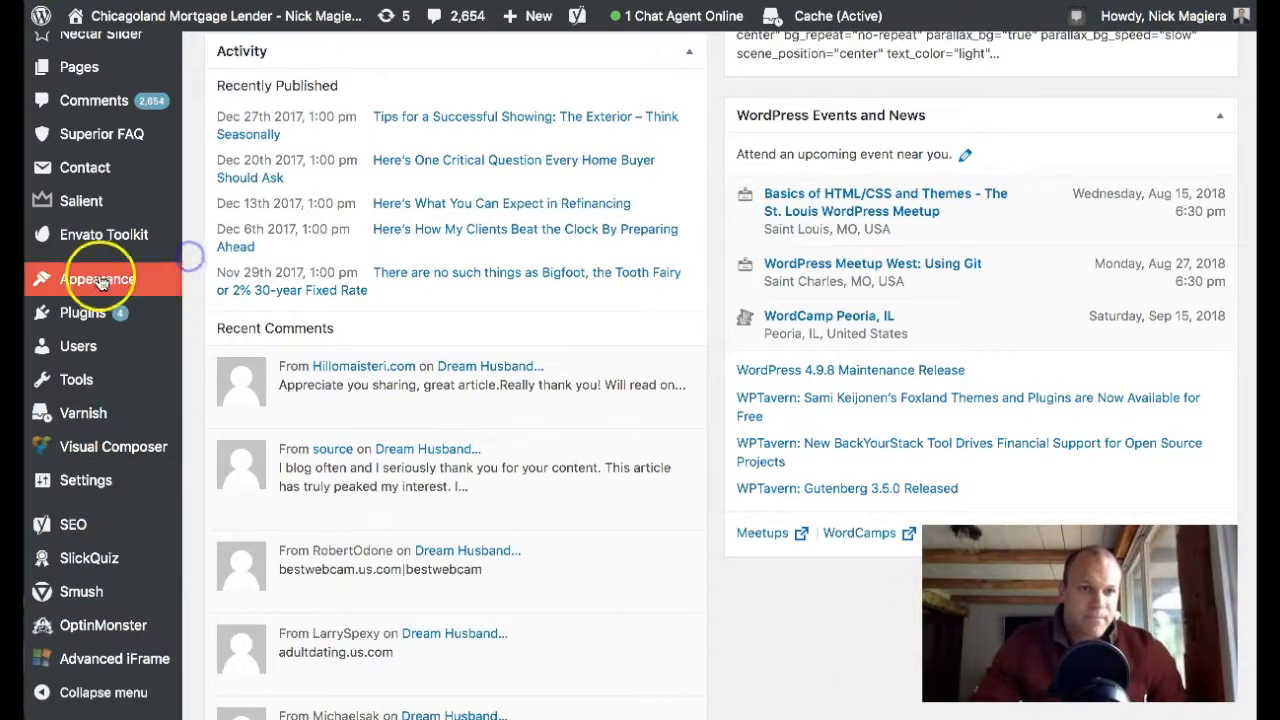
pyautogui.moveTo(101, 281)
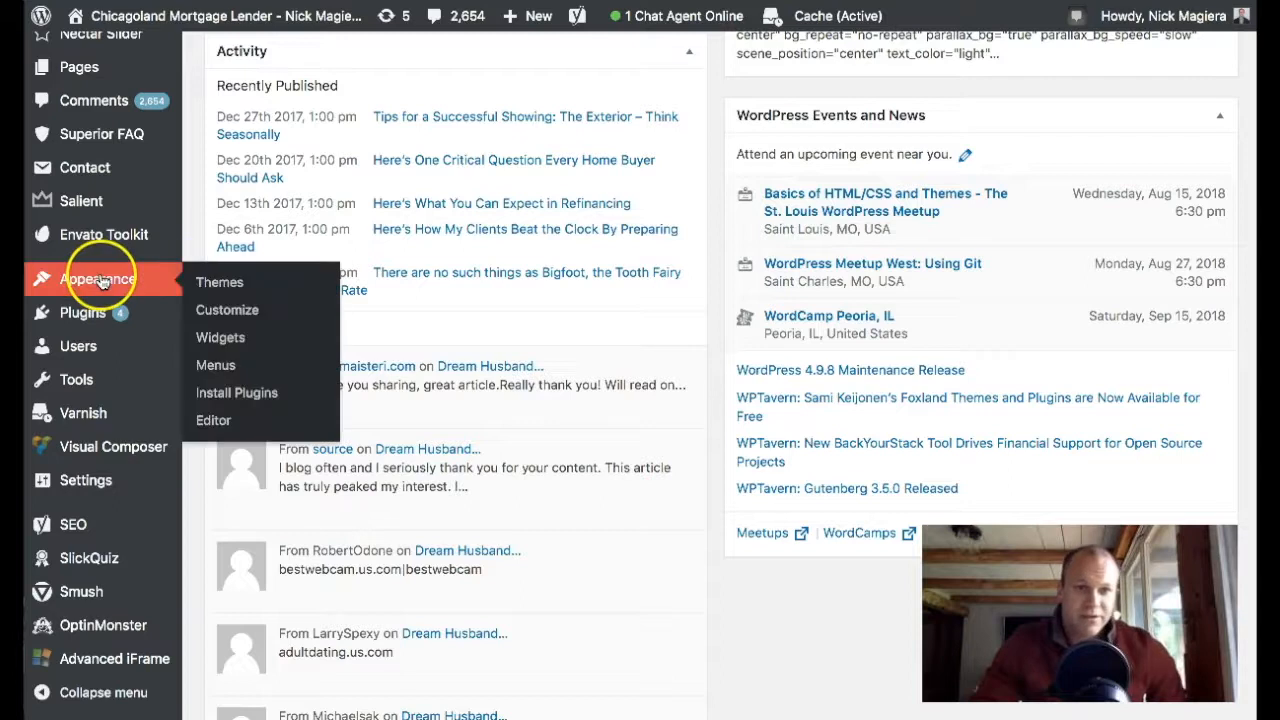
pyautogui.click(212, 431)
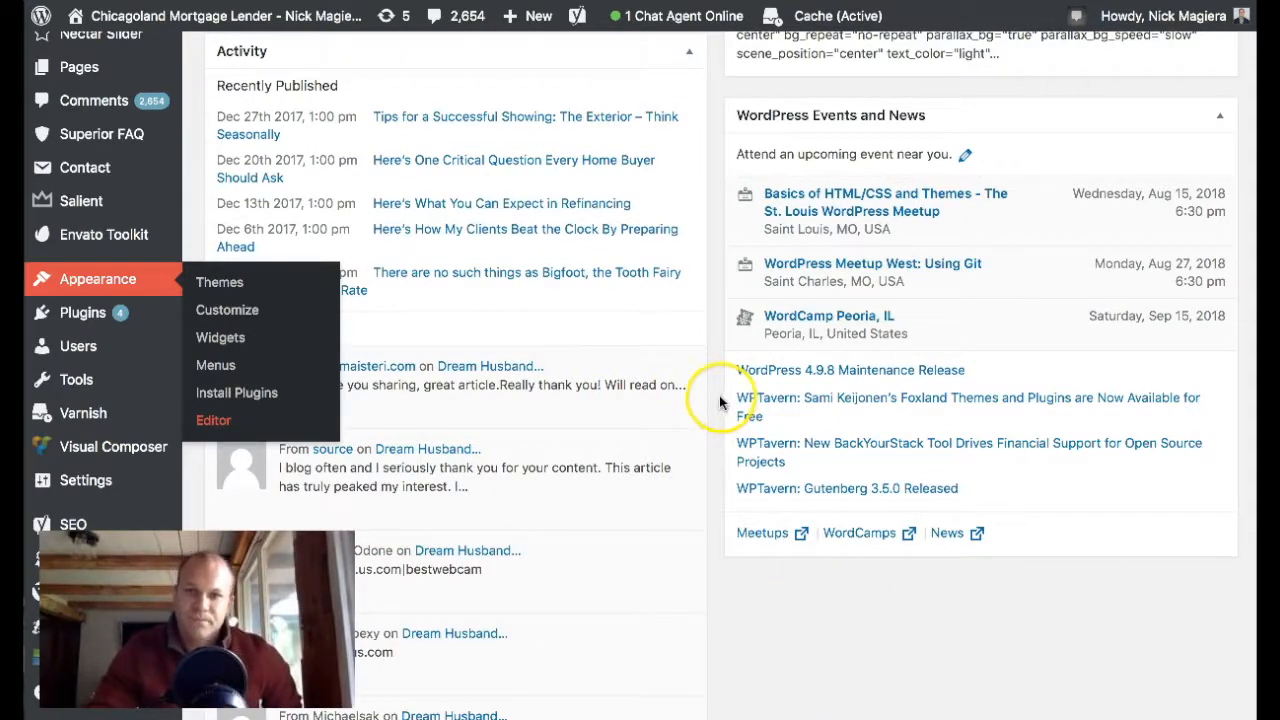
pyautogui.scroll(5, 719, 395)
pyautogui.scroll(-5, 717, 398)
pyautogui.scroll(2, 719, 391)
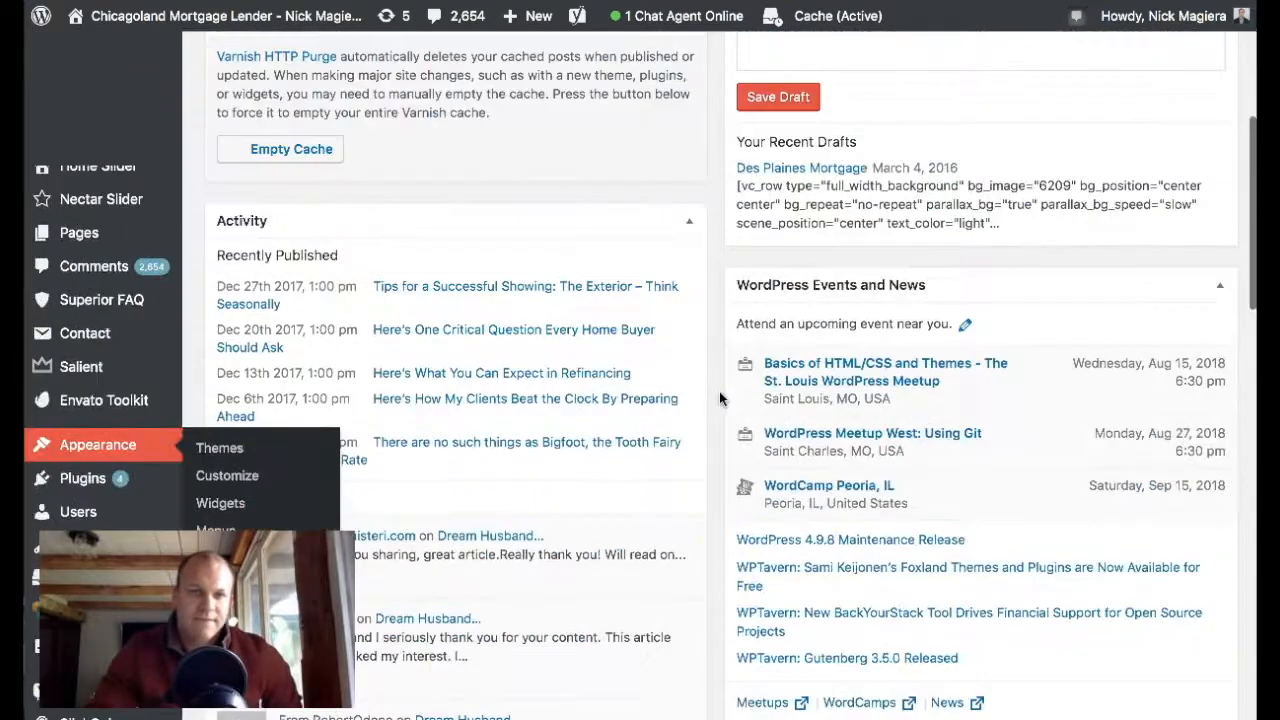
# - Open the Salient theme's header.php file for editing
pyautogui.scroll(-2, 719, 391)
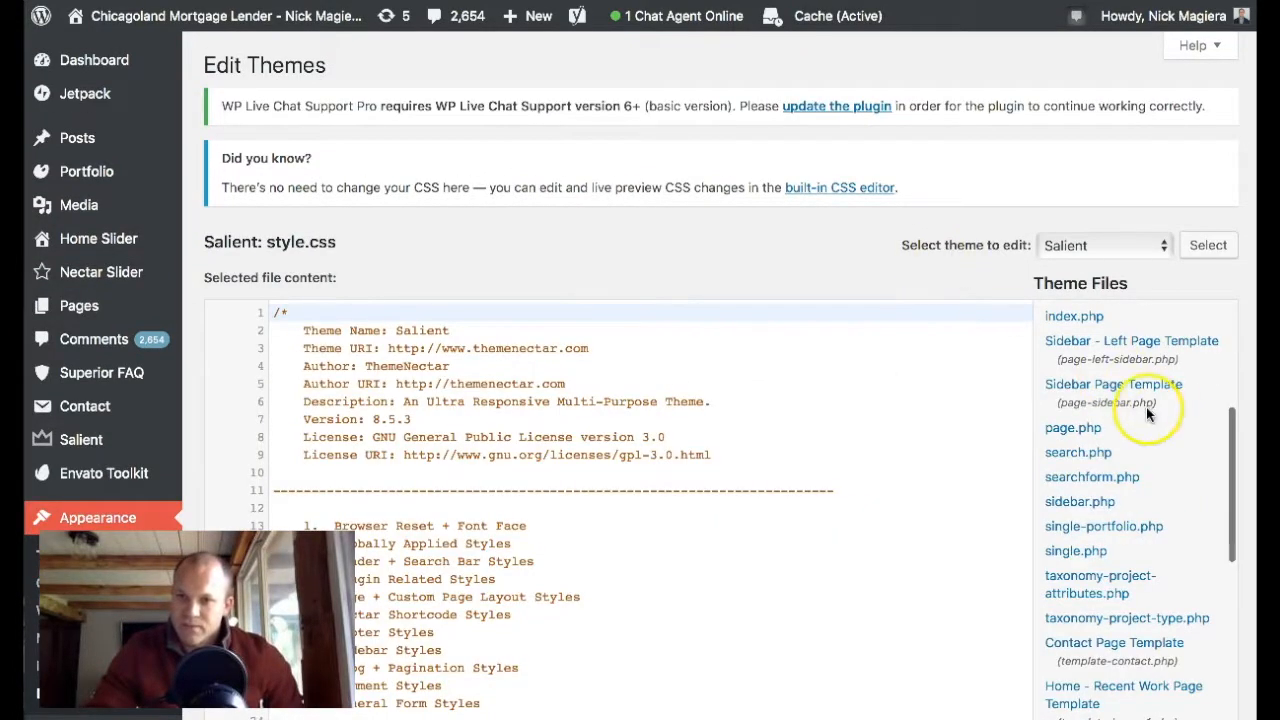
pyautogui.scroll(4, 1118, 425)
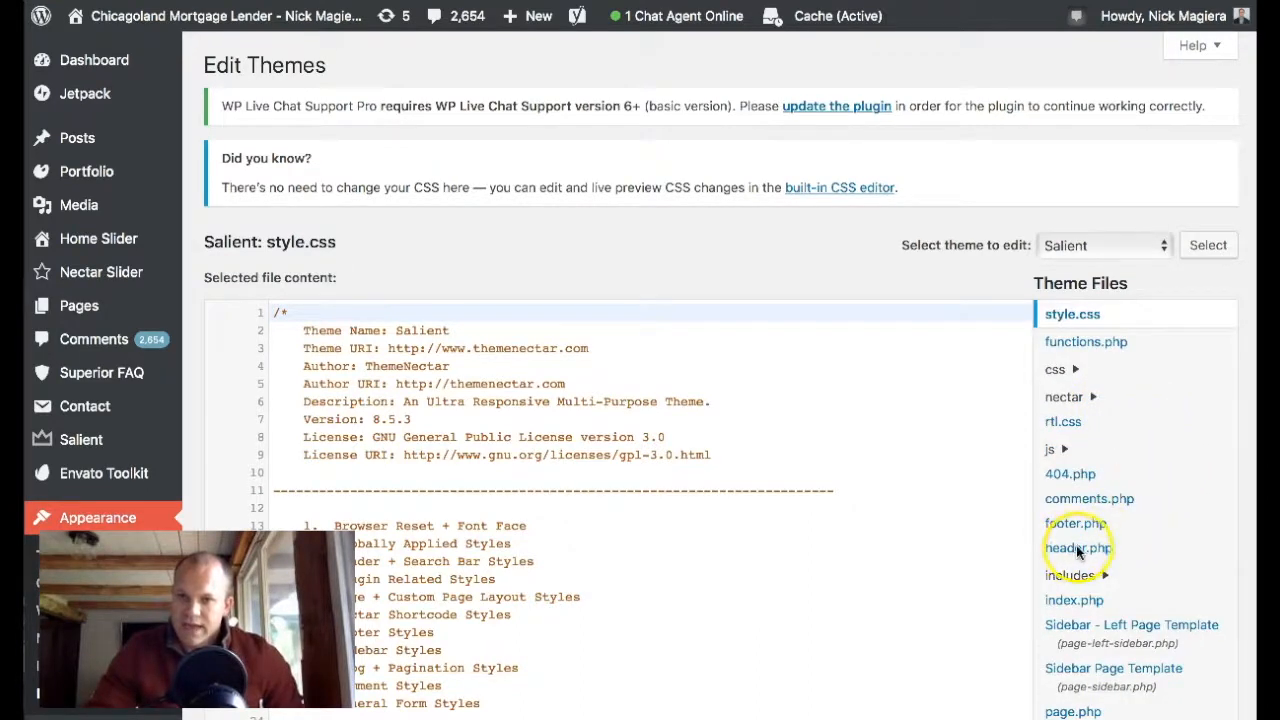
pyautogui.scroll(-1, 1098, 553)
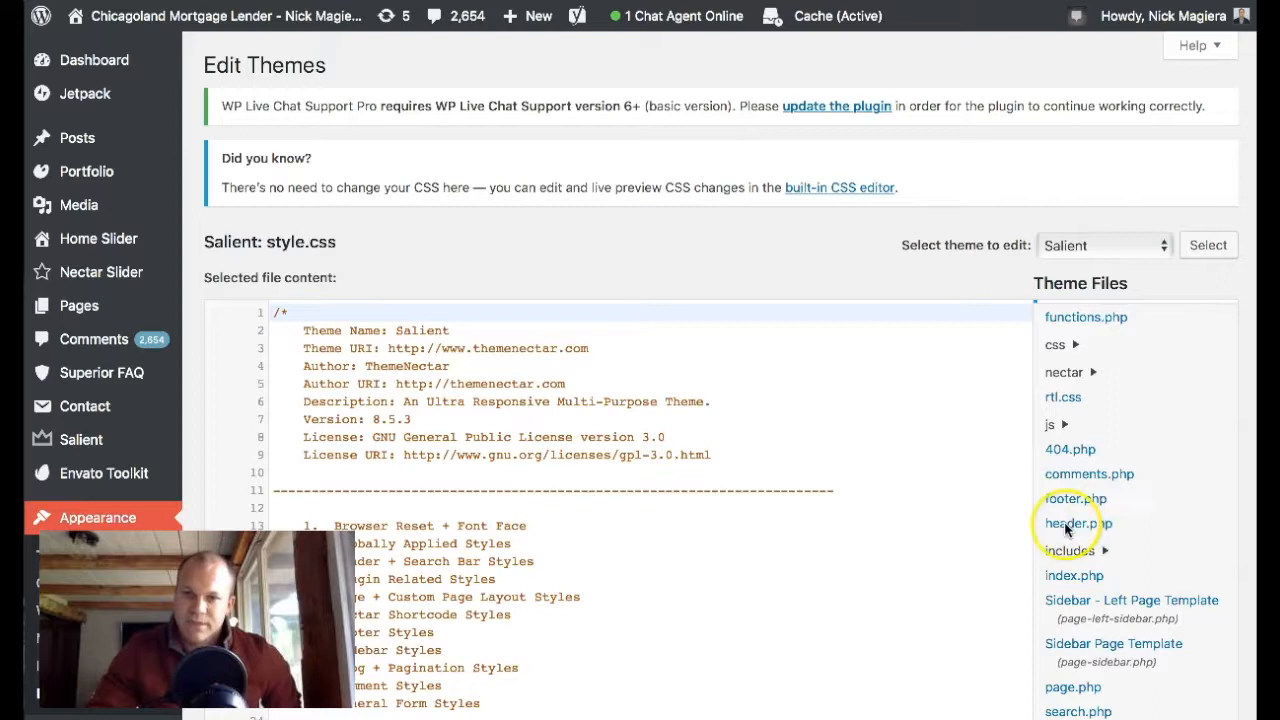
pyautogui.click(1106, 527)
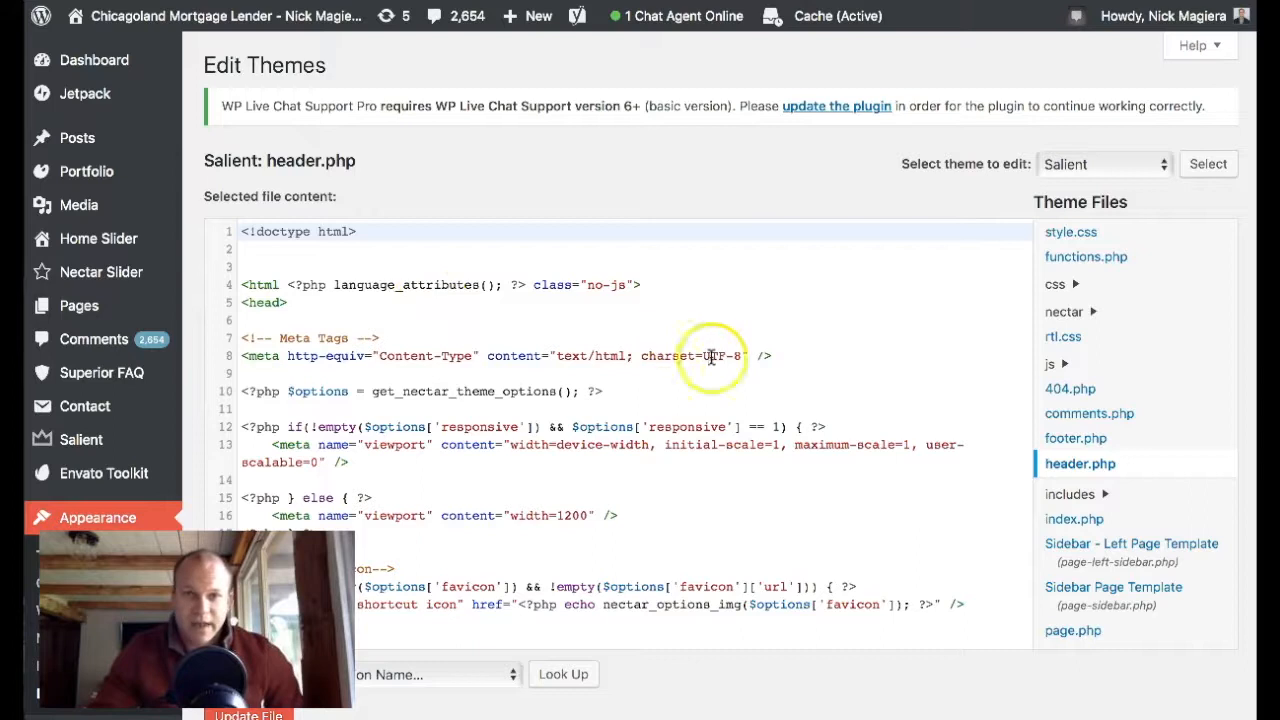
# - Find the Facebook pixel code above the </head> tag in header.php and compare it with WoofGear's pixel code in Events Manager
pyautogui.scroll(-3, 785, 374)
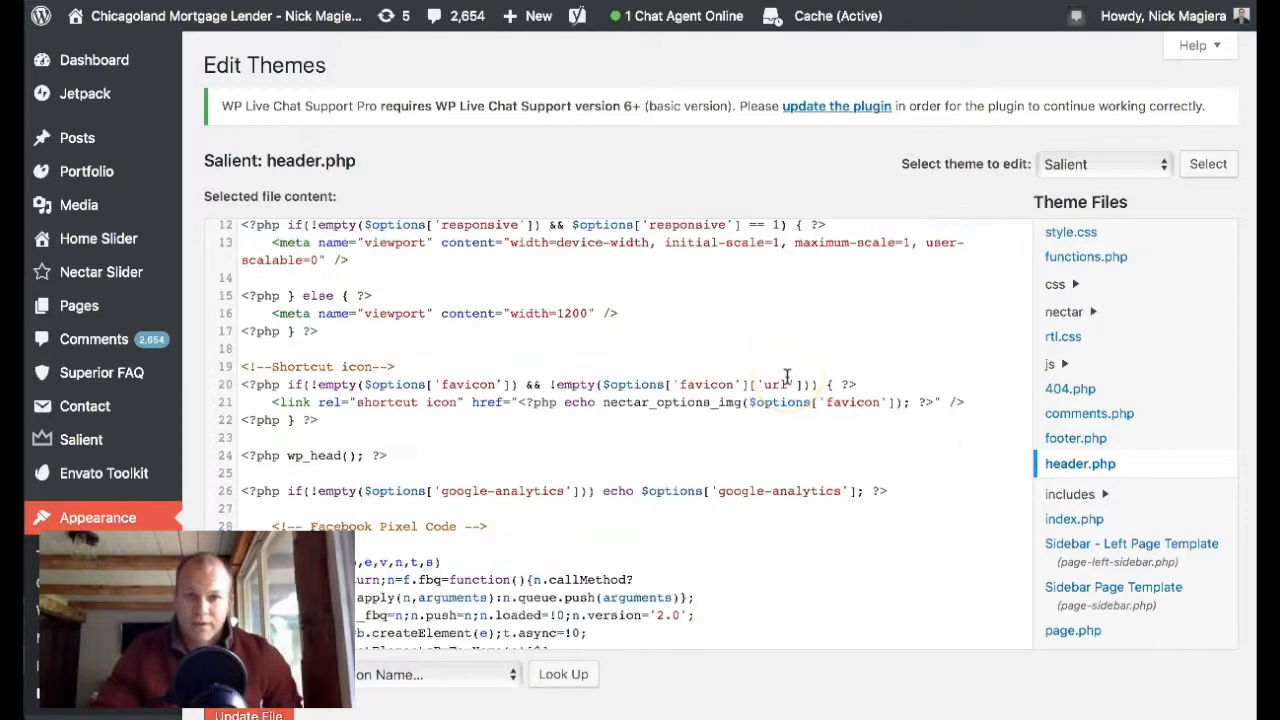
pyautogui.scroll(3, 657, 423)
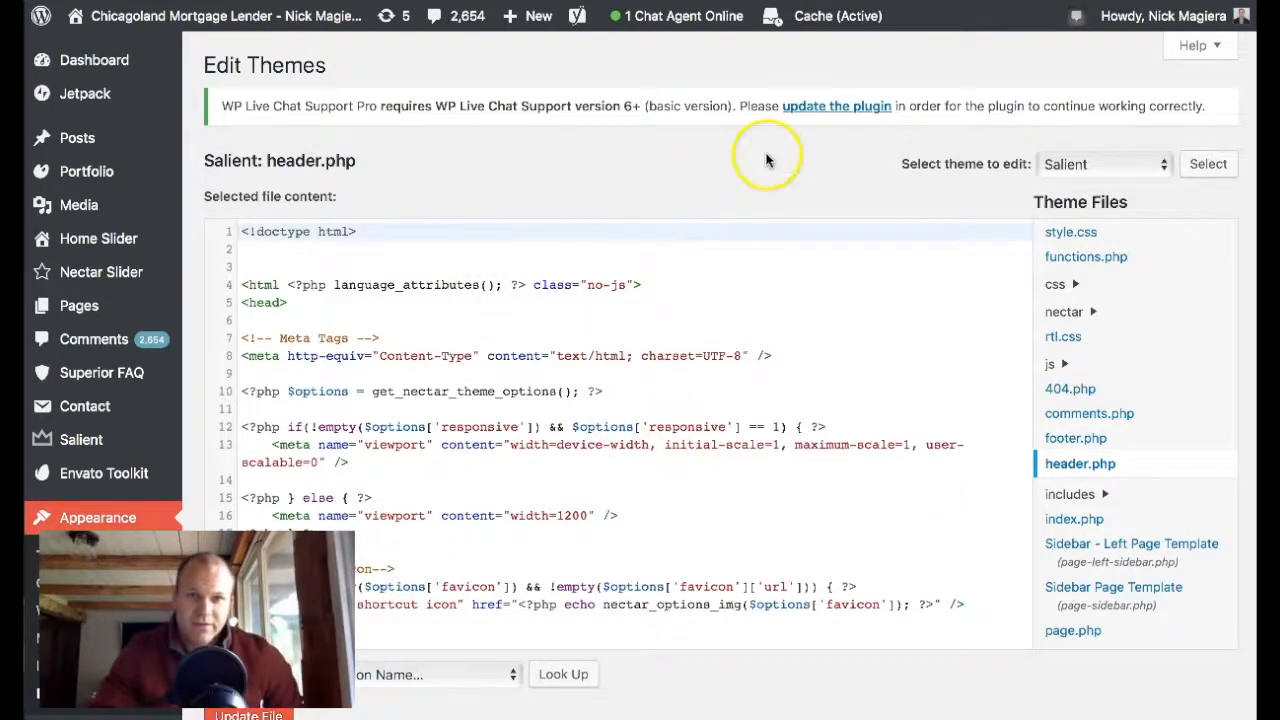
pyautogui.scroll(-3, 772, 157)
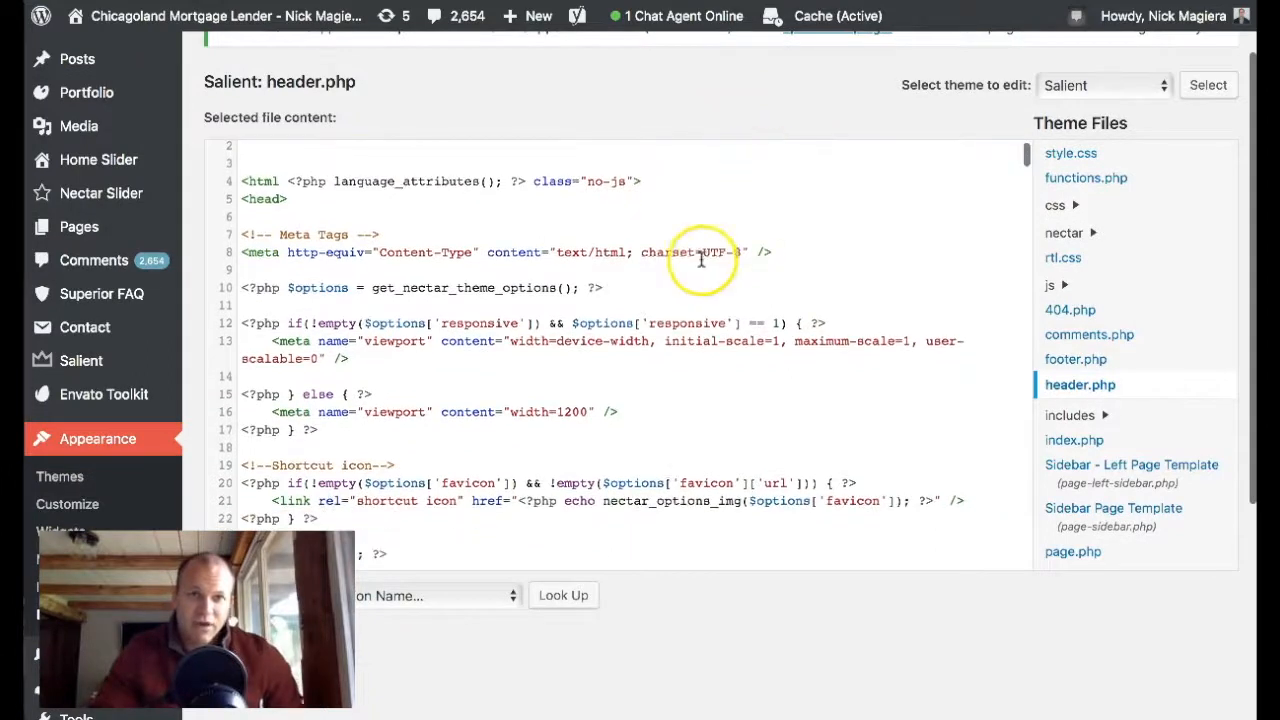
pyautogui.scroll(-2, 545, 272)
pyautogui.scroll(-6, 550, 270)
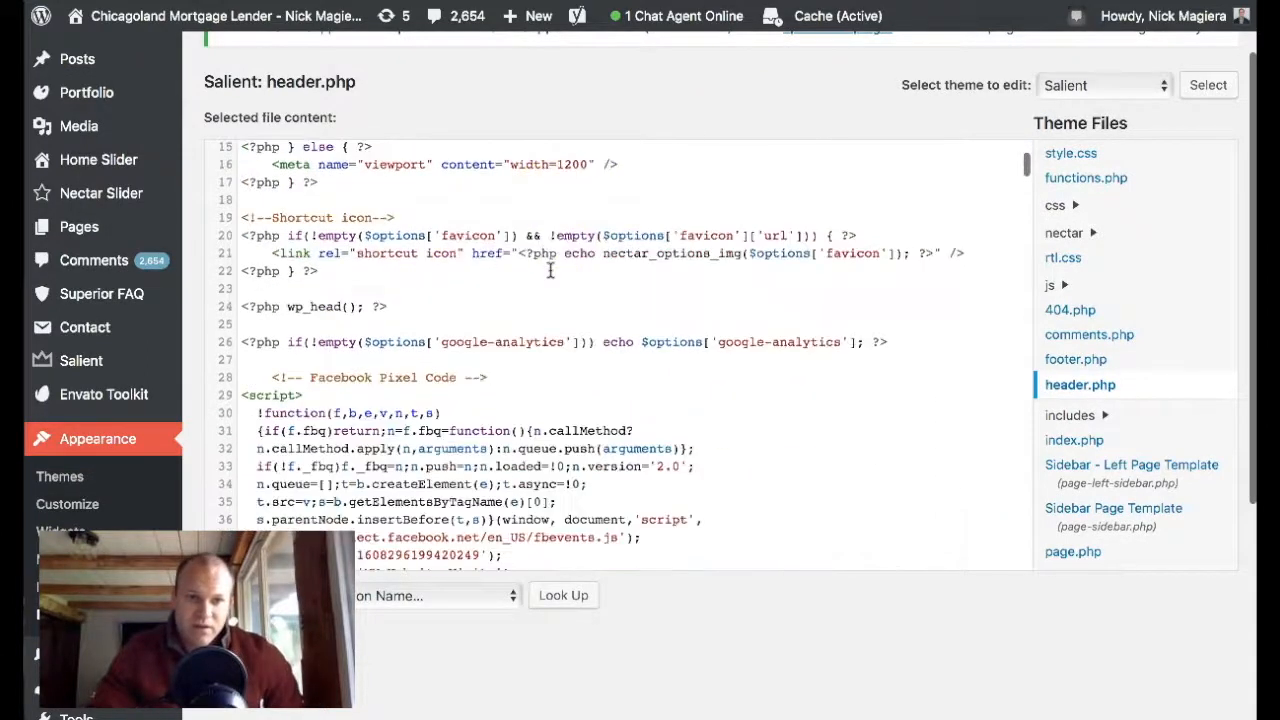
pyautogui.scroll(-3, 553, 269)
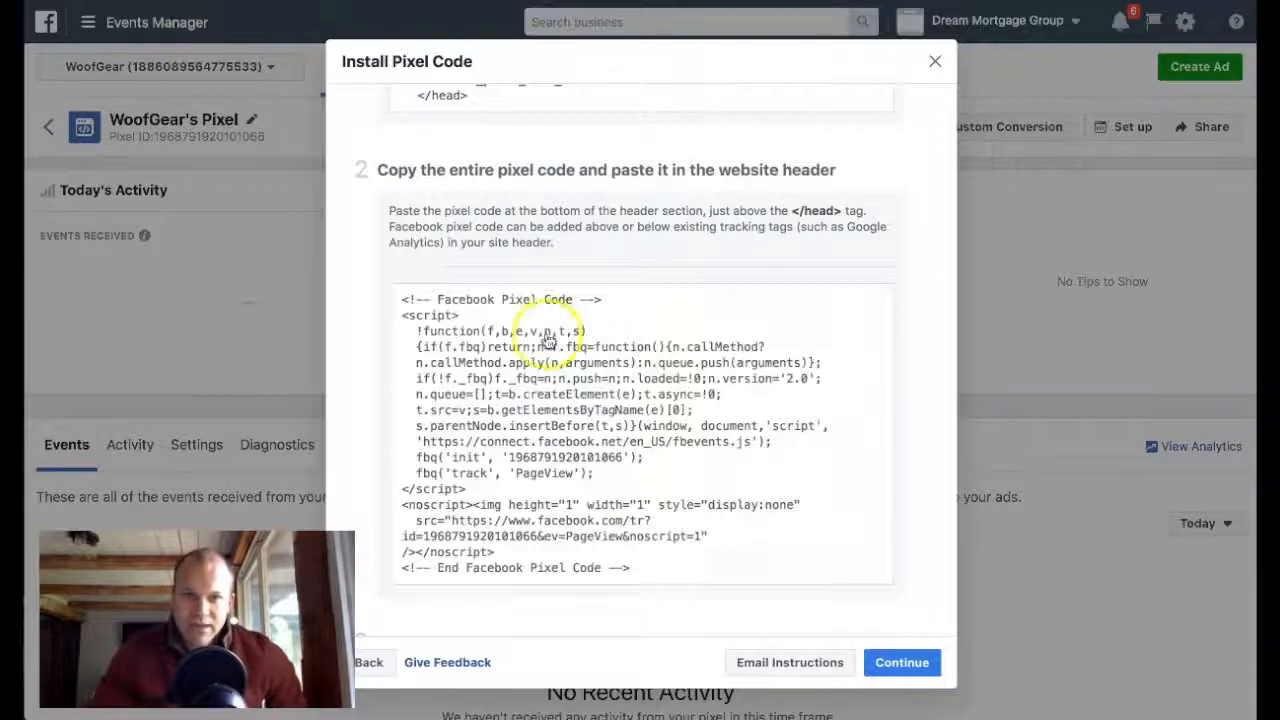
pyautogui.click(549, 385)
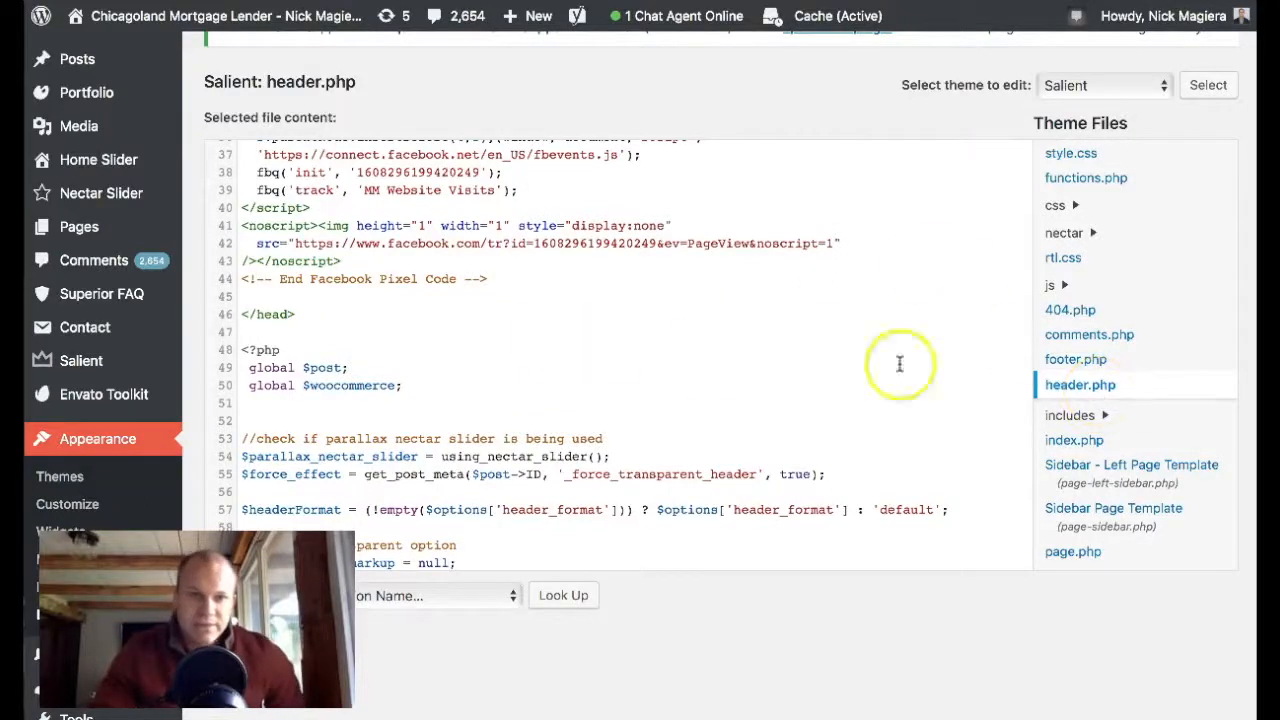
# - Examine the header section of header.php between the <head> and </head> tags and the existing Facebook pixel code block above </head>
pyautogui.scroll(10, 343, 367)
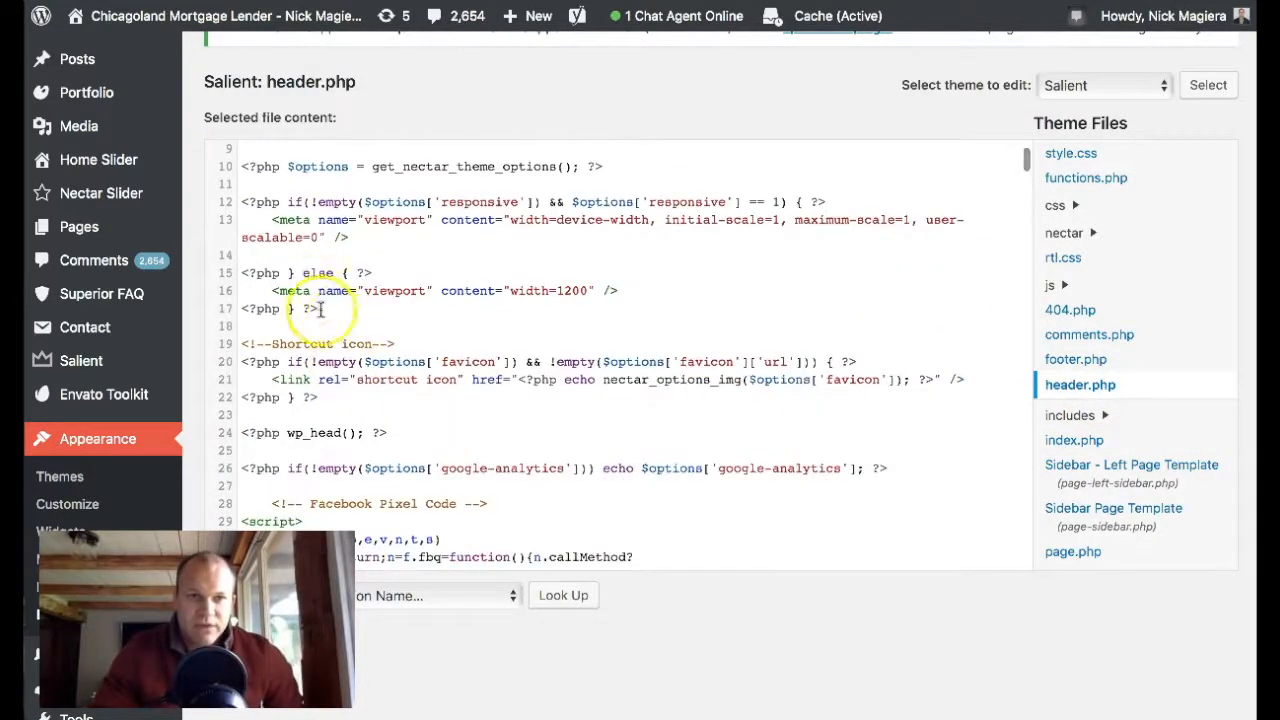
pyautogui.moveTo(288, 224); pyautogui.dragTo(238, 224)
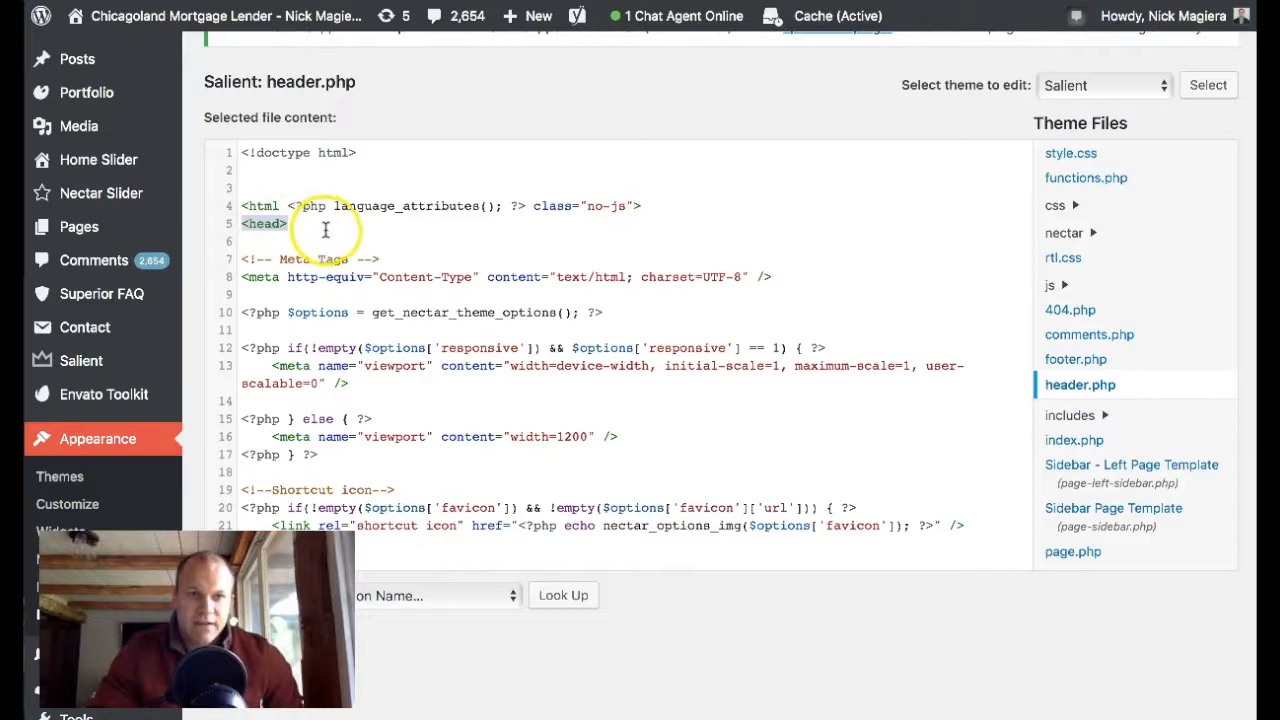
pyautogui.scroll(-8, 325, 230)
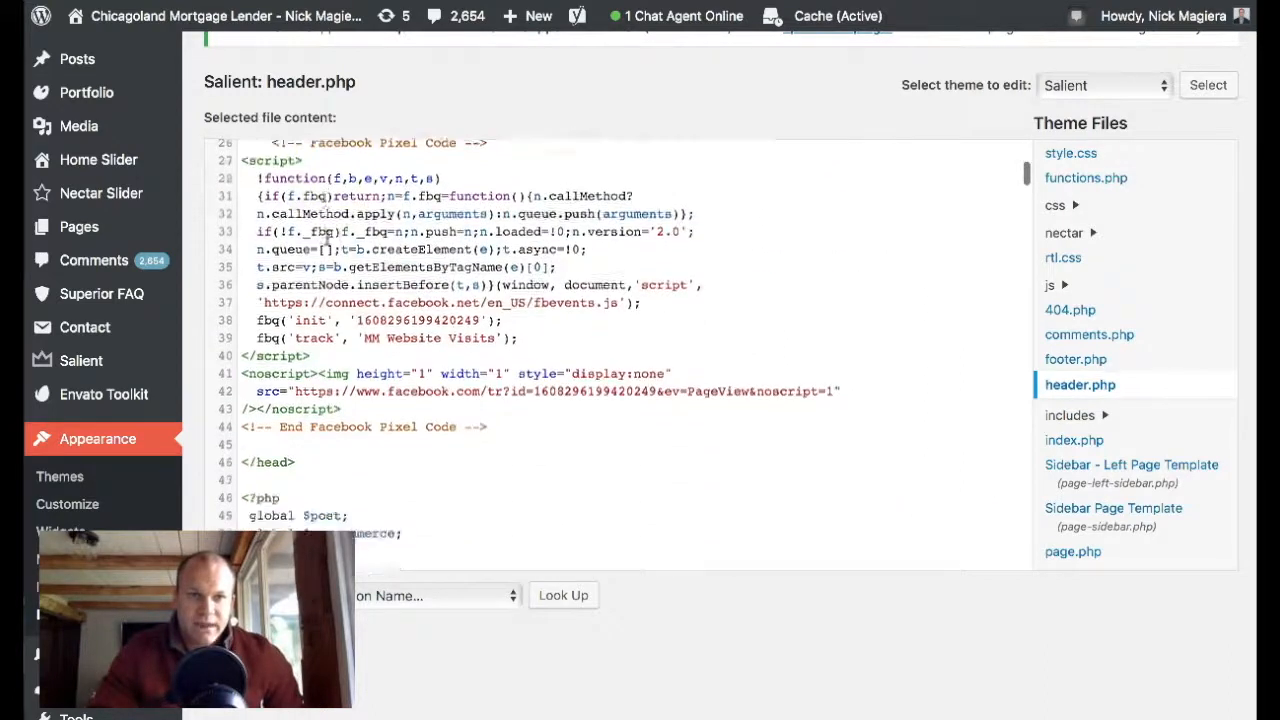
pyautogui.scroll(-2, 325, 232)
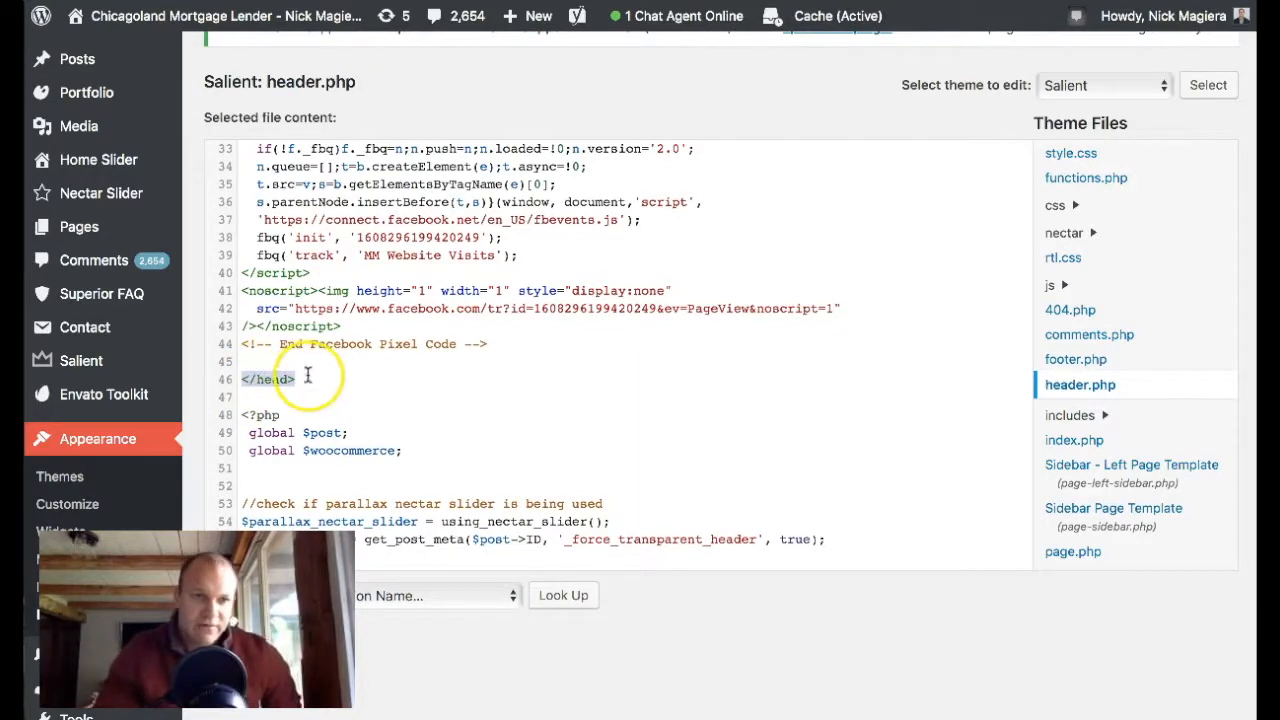
pyautogui.scroll(4, 360, 372)
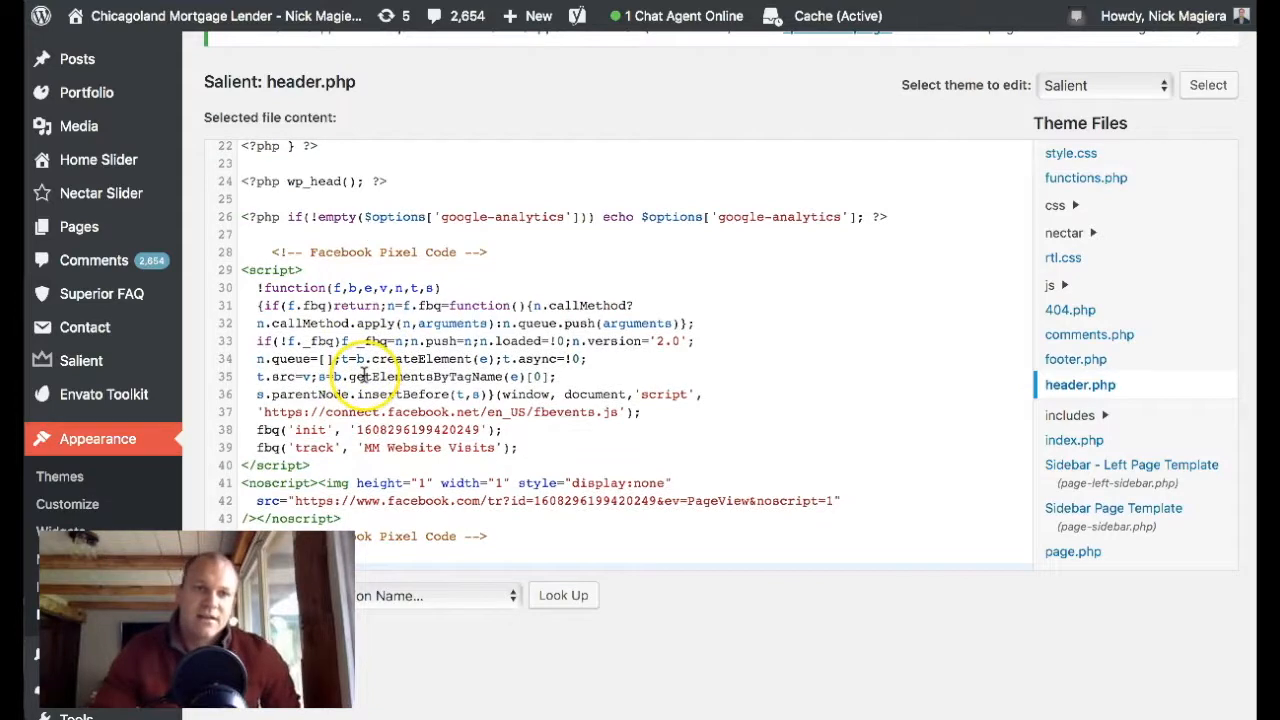
pyautogui.scroll(-4, 362, 372)
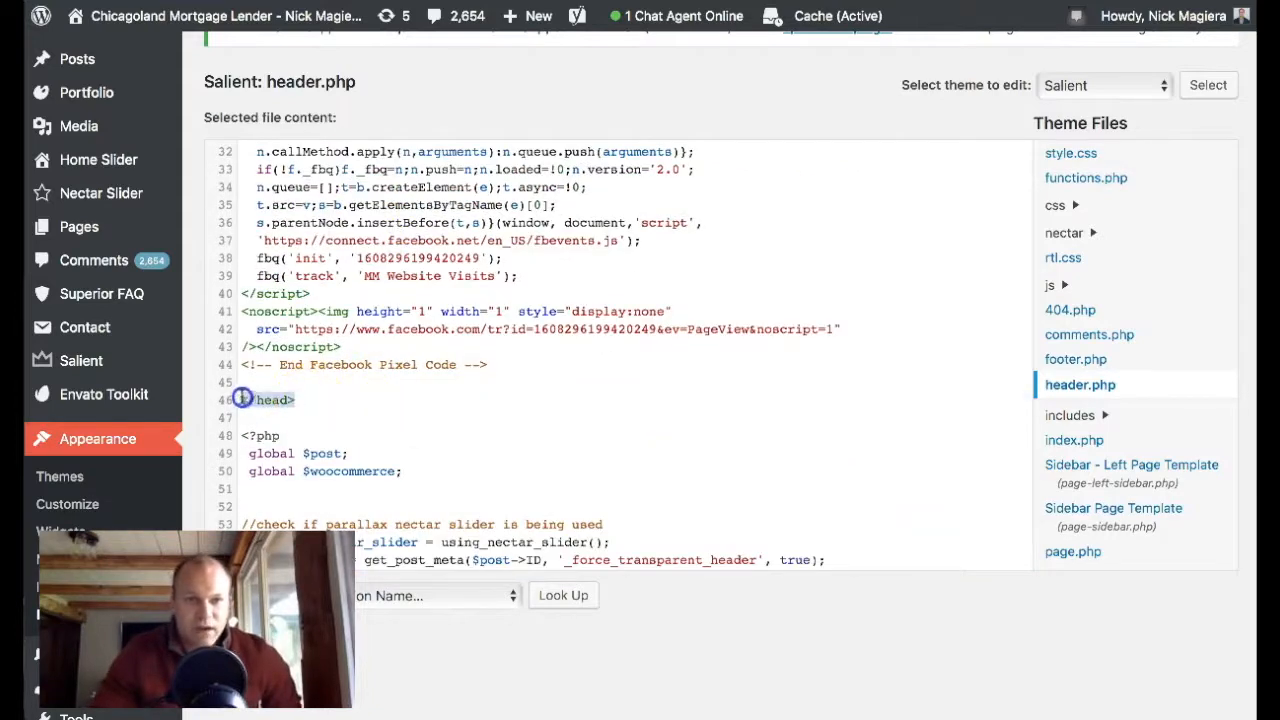
pyautogui.moveTo(234, 400); pyautogui.dragTo(223, 328)
pyautogui.click(337, 392)
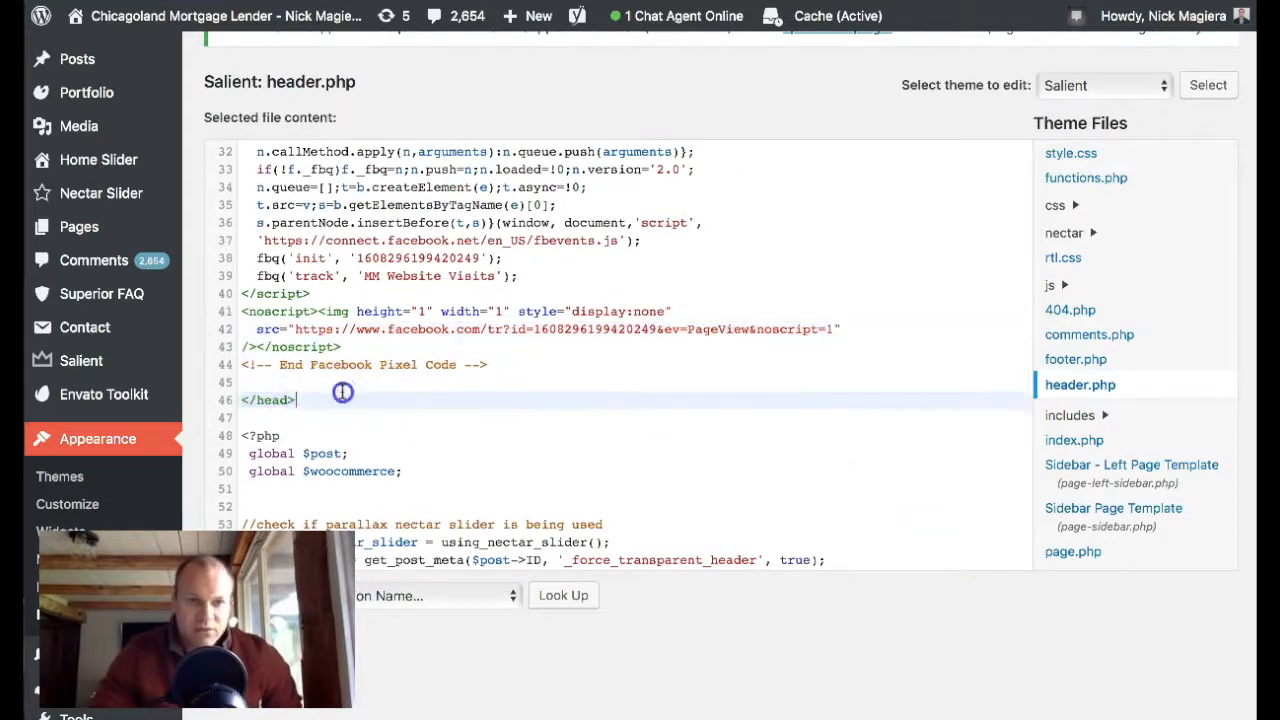
pyautogui.scroll(3, 340, 392)
pyautogui.moveTo(249, 241); pyautogui.dragTo(595, 529)
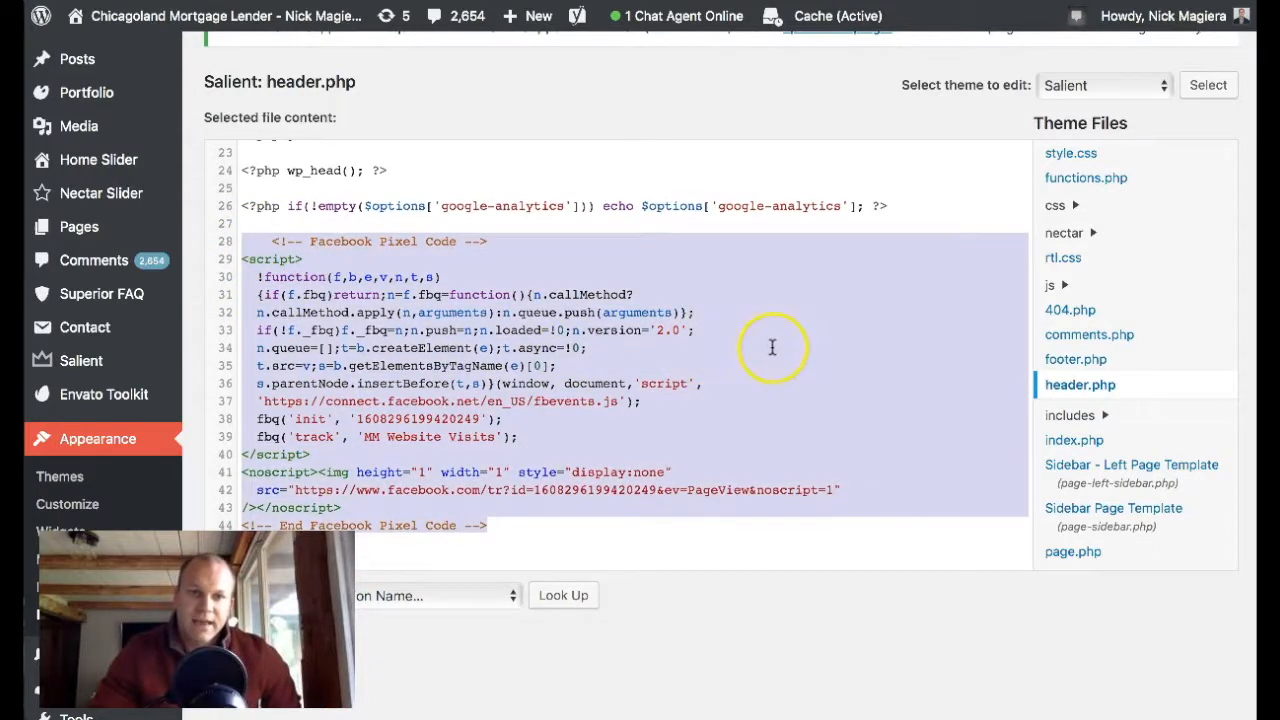
pyautogui.scroll(-3, 772, 347)
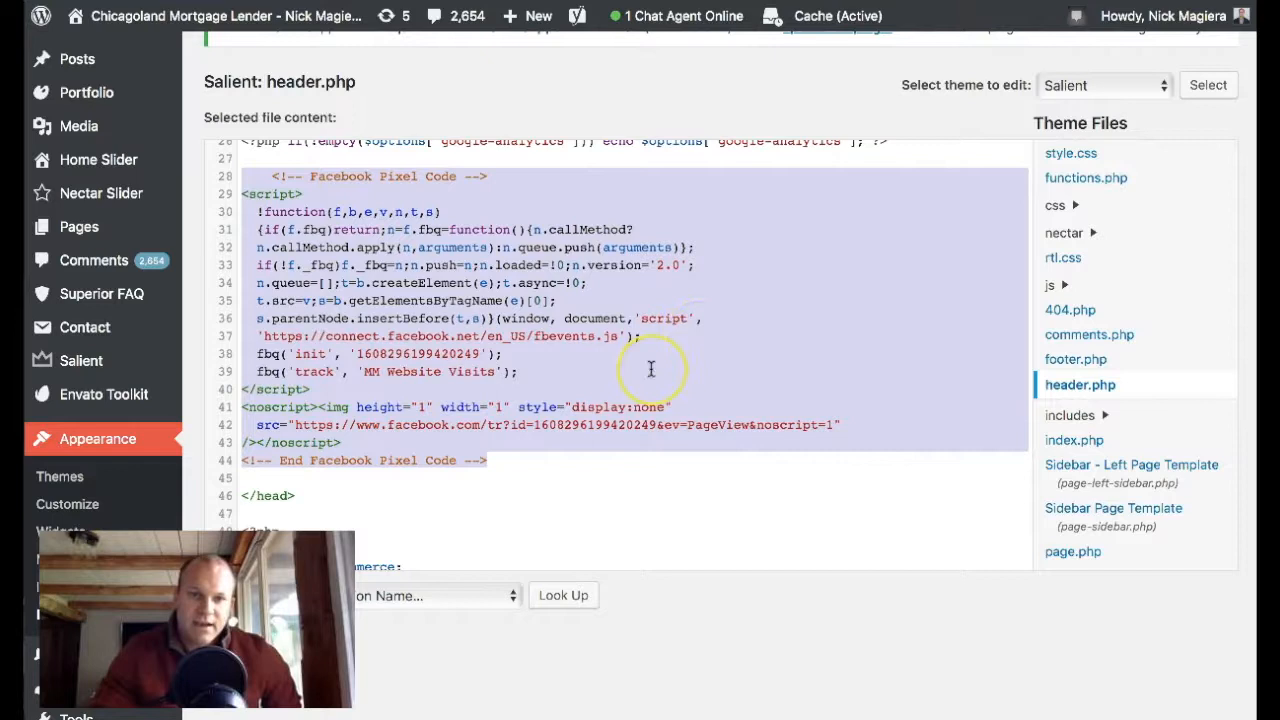
pyautogui.click(650, 370)
pyautogui.scroll(3, 717, 360)
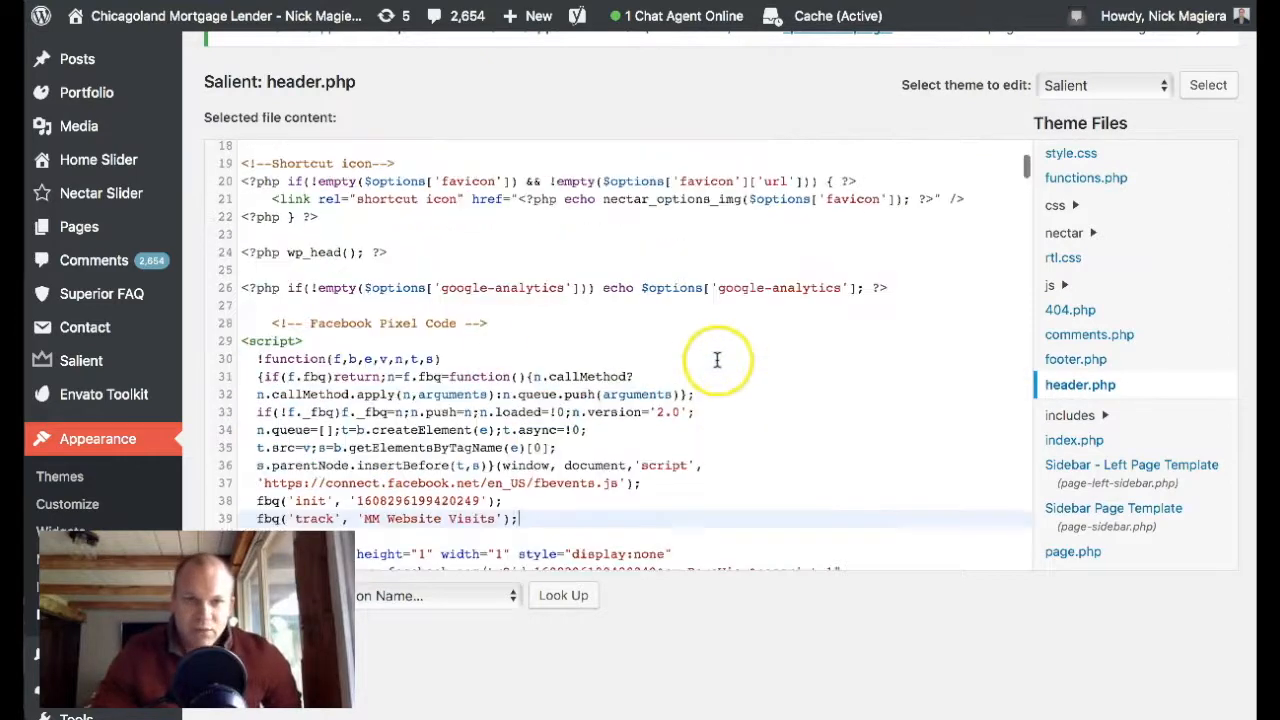
# - Paste the copied WoofGear pixel code on a new line between the existing "End Facebook Pixel Code" comment and </head>
pyautogui.scroll(-5, 572, 340)
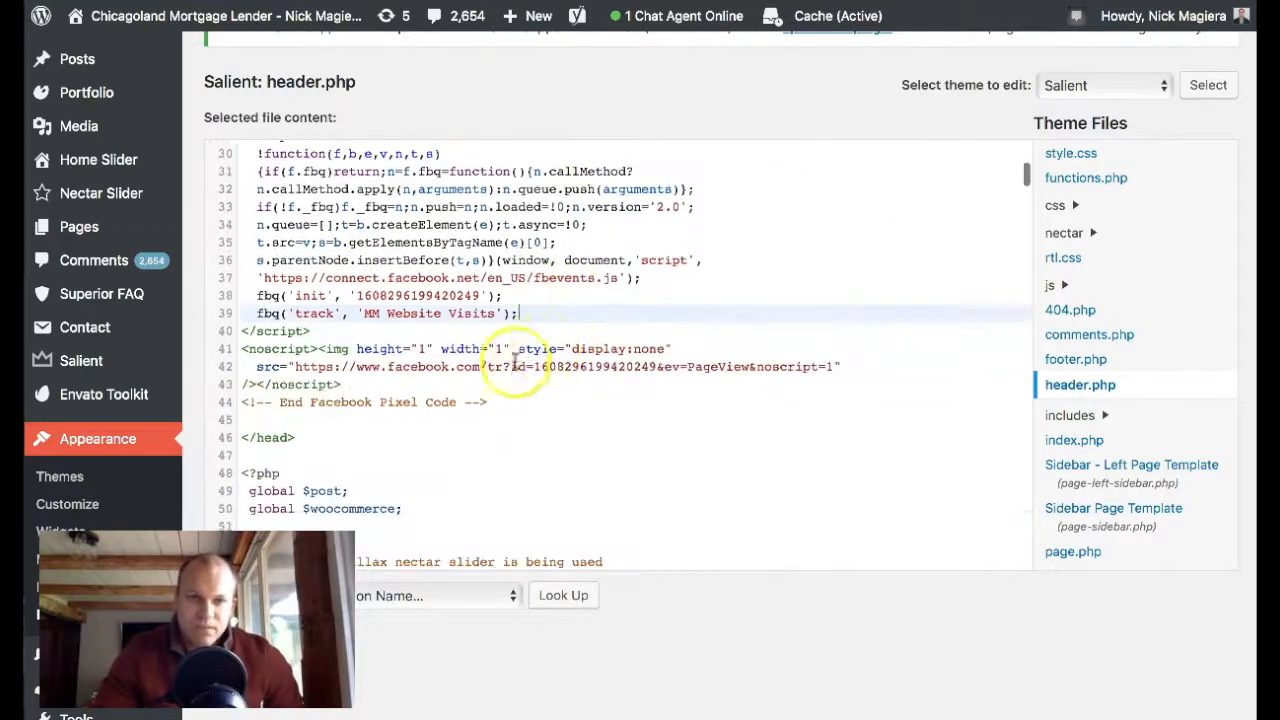
pyautogui.click(518, 403)
pyautogui.press('Return')
pyautogui.press('Return')
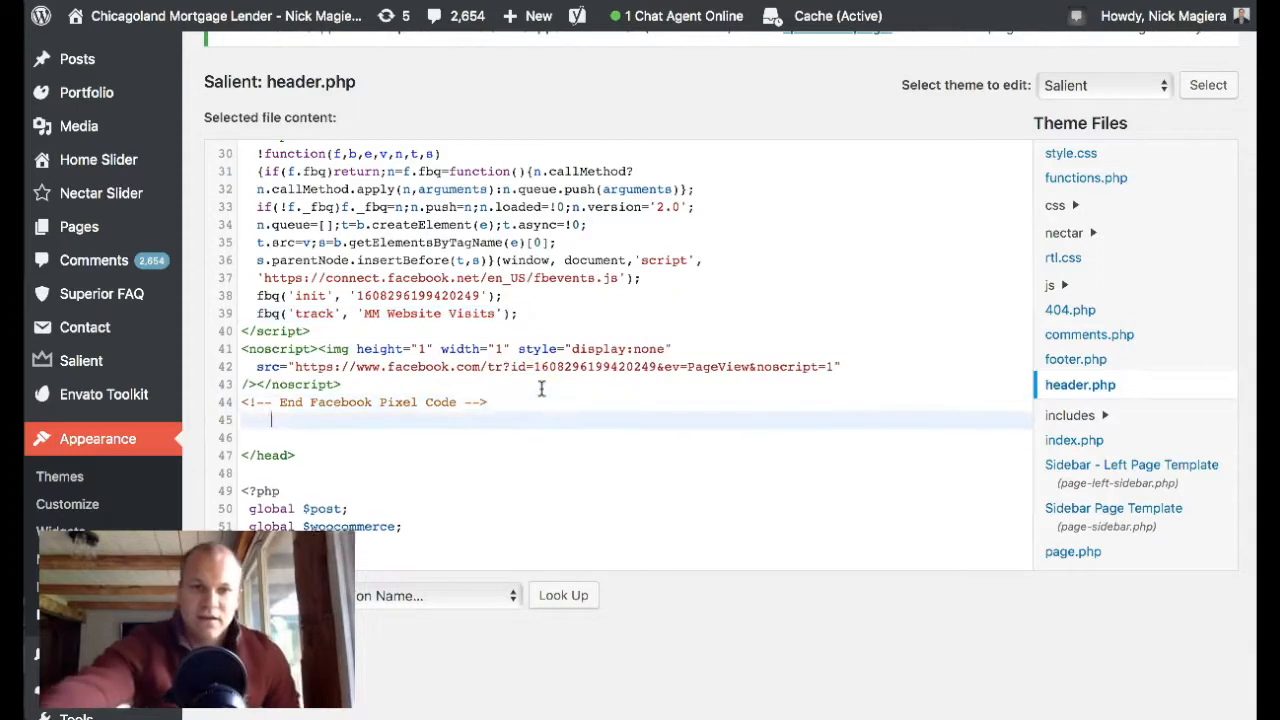
pyautogui.hotkey('ctrl', 'v')
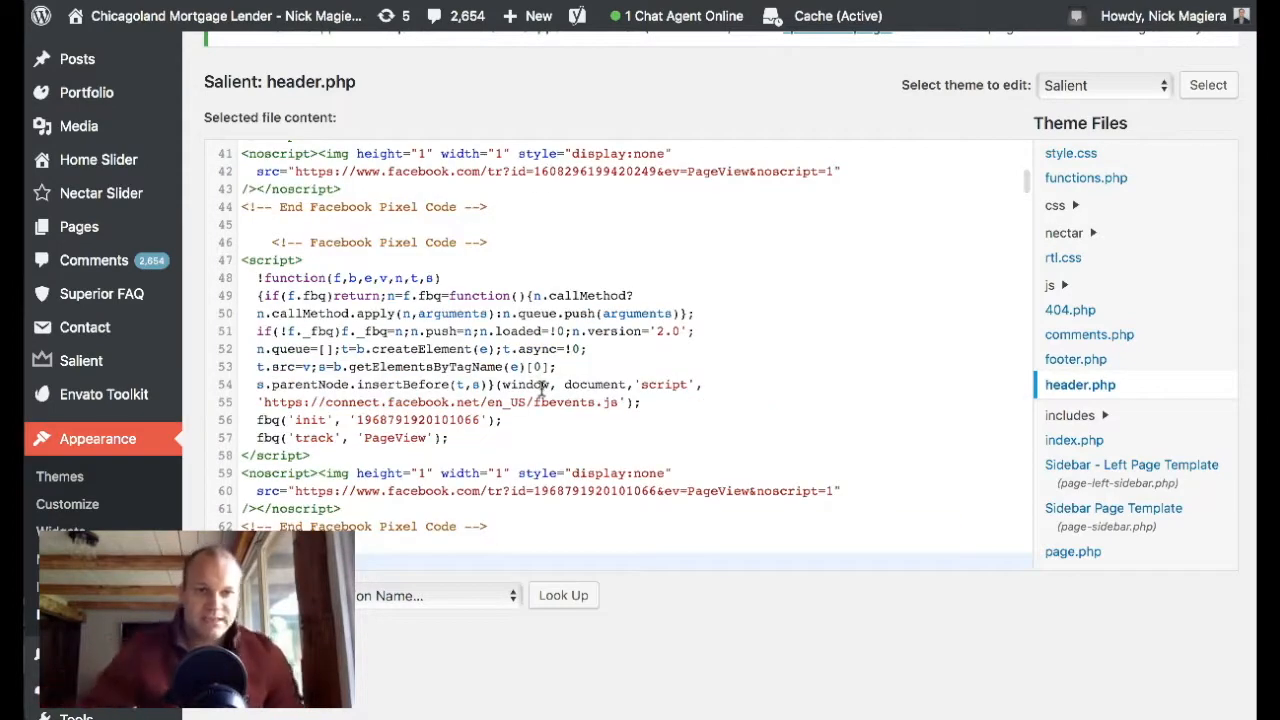
# - Remove the pasted WoofGear pixel code from header.php, keeping the original Facebook pixel block
pyautogui.scroll(-3, 501, 347)
pyautogui.moveTo(240, 400); pyautogui.dragTo(195, 400)
pyautogui.press('BackSpace')
pyautogui.click(254, 400)
pyautogui.press('BackSpace')
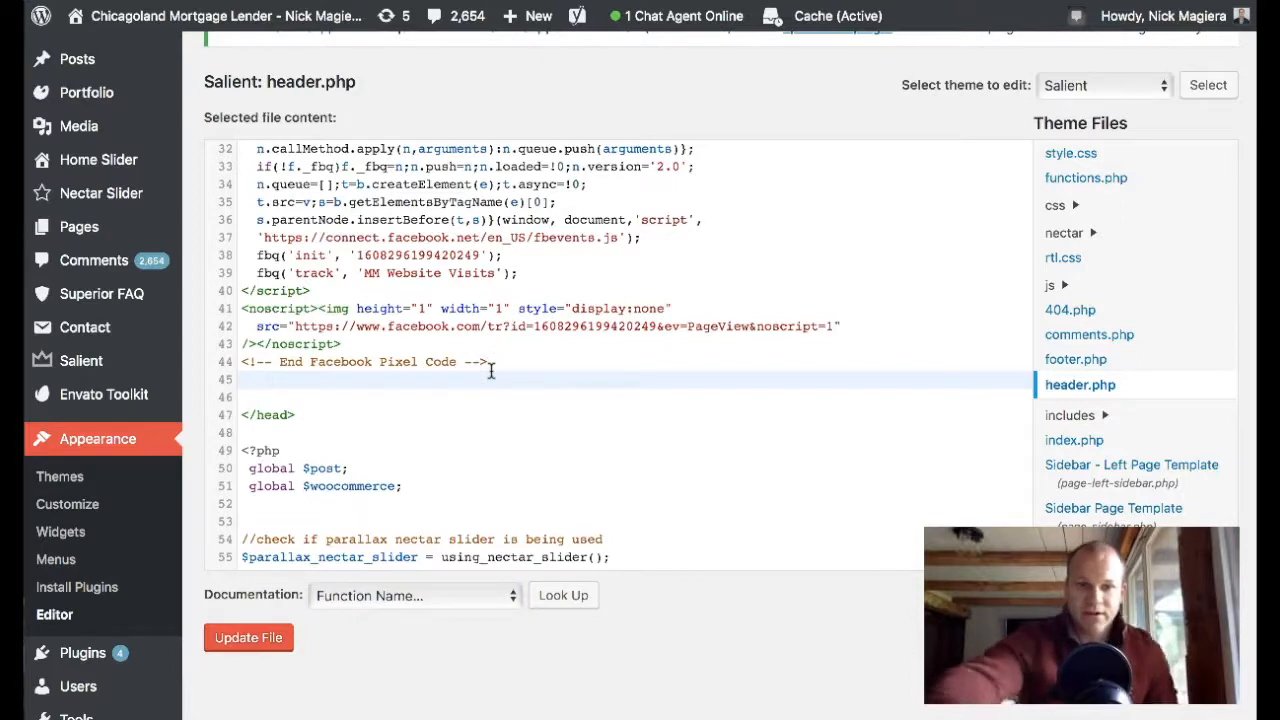
pyautogui.hotkey('ctrl', 'a')
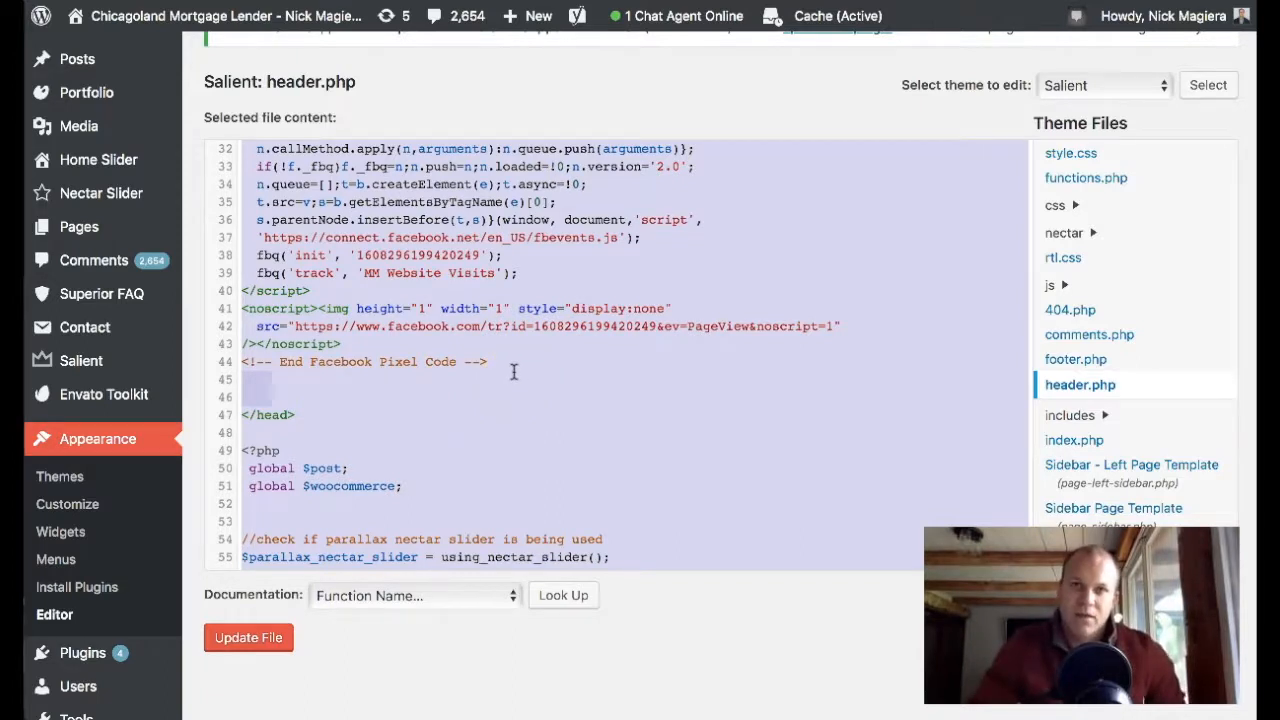
pyautogui.click(697, 104)
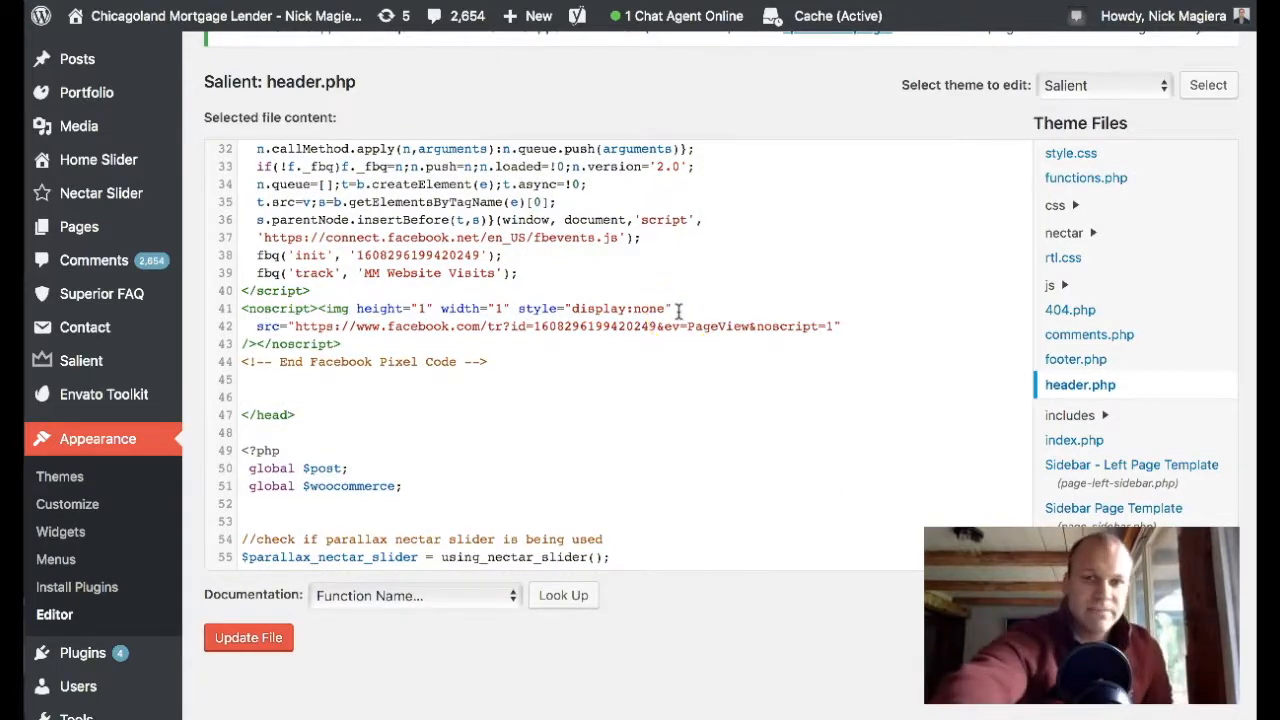
# - Switch to Facebook Events Manager and finish the Install Pixel Code setup for WoofGear's Pixel without enabling any events
pyautogui.press('super+r')
pyautogui.click(829, 172)
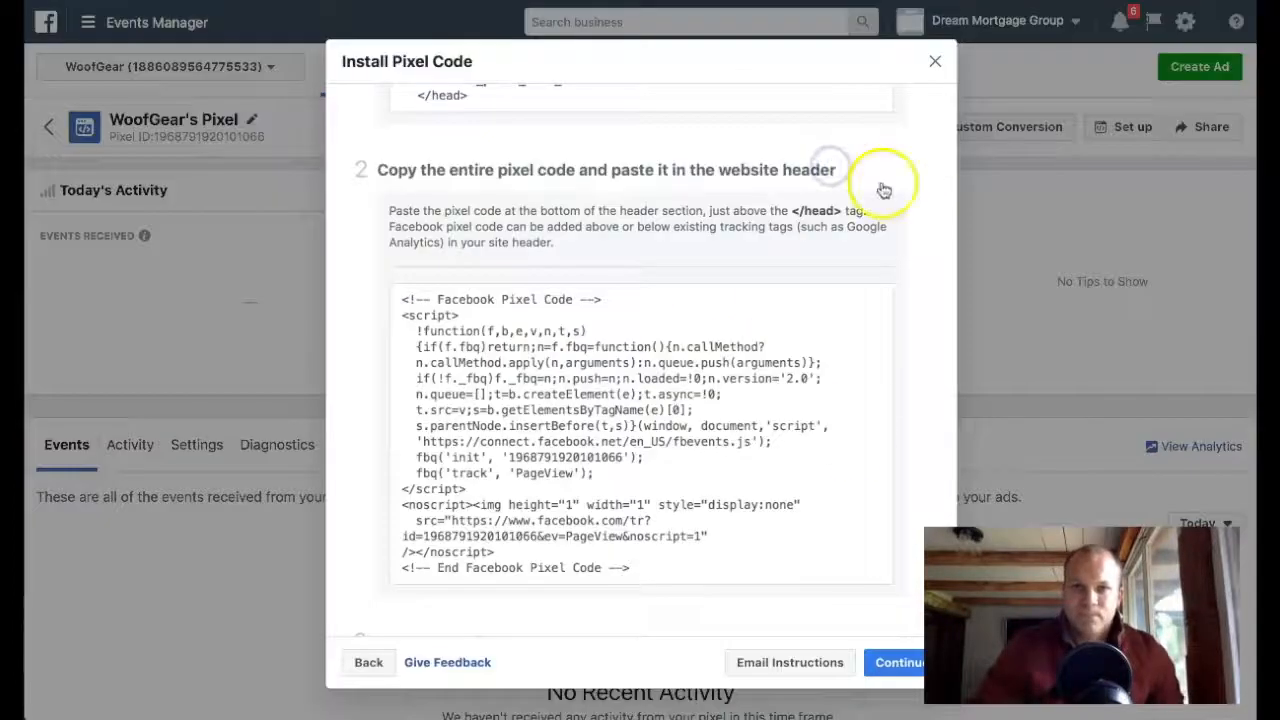
pyautogui.click(843, 585)
pyautogui.click(897, 663)
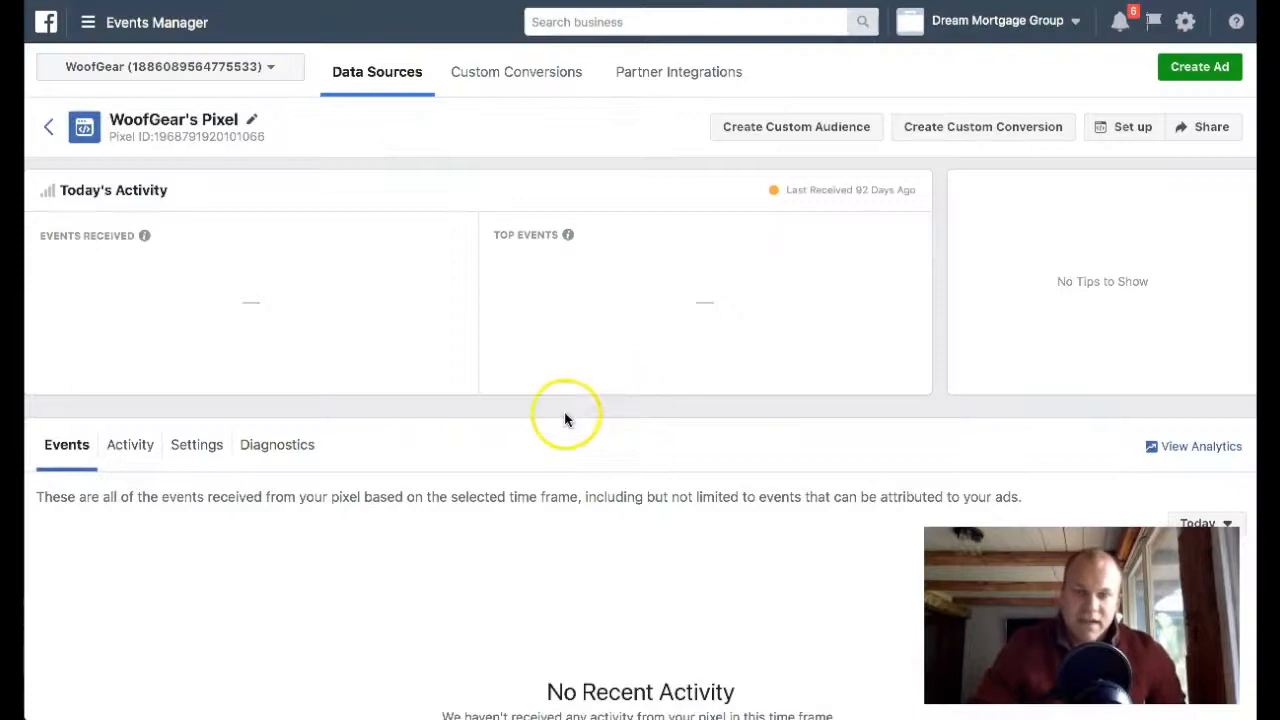
pyautogui.scroll(-5, 686, 400)
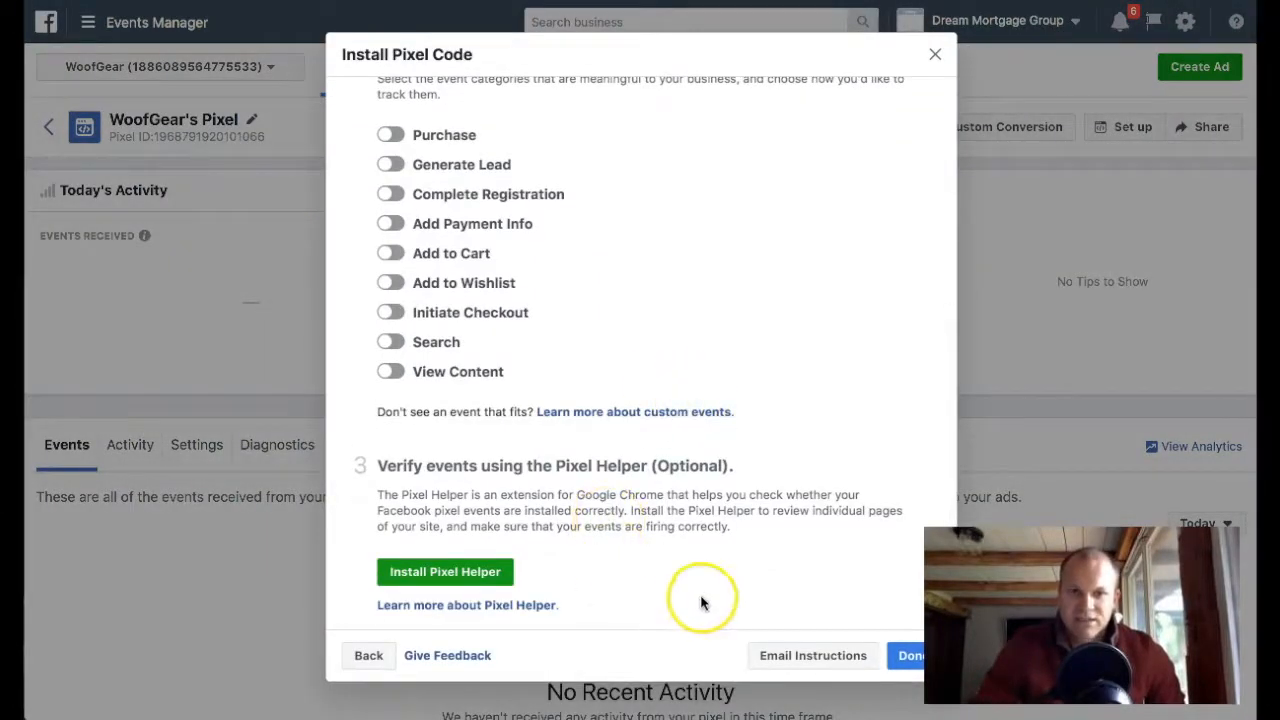
pyautogui.click(904, 660)
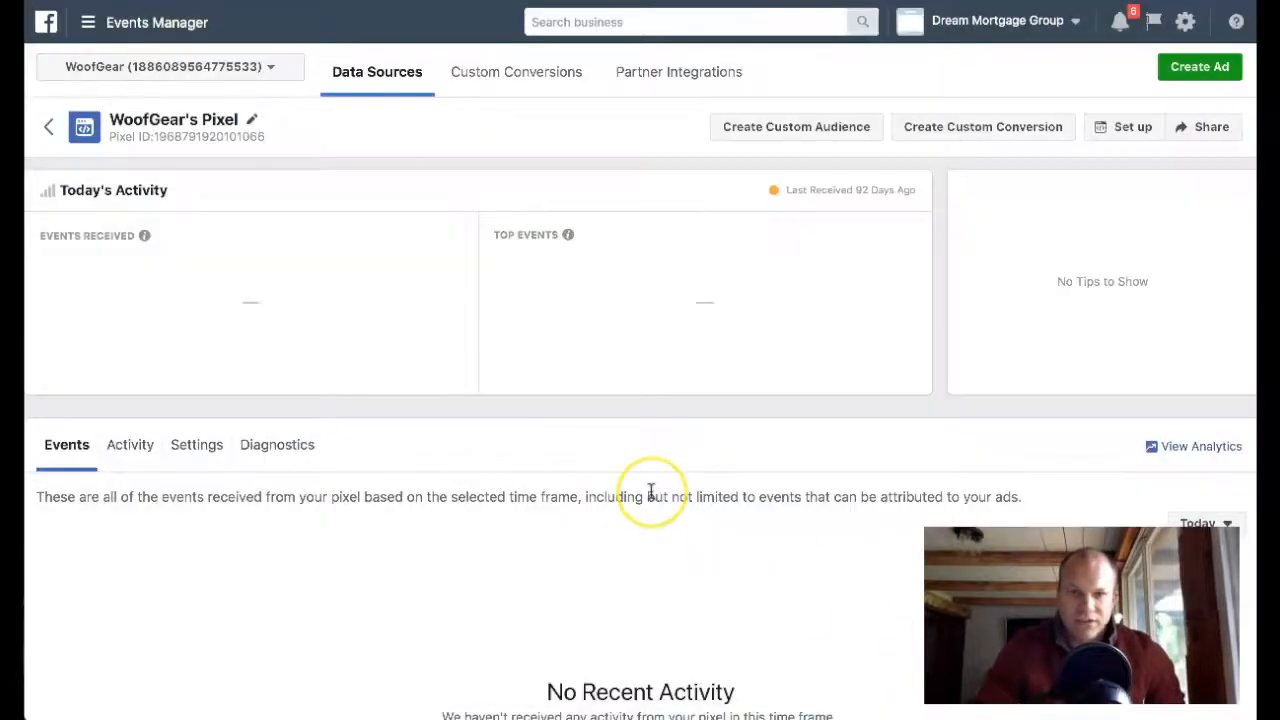
# - Check the Events section of WoofGear's Pixel for recent activity
pyautogui.scroll(-2, 655, 490)
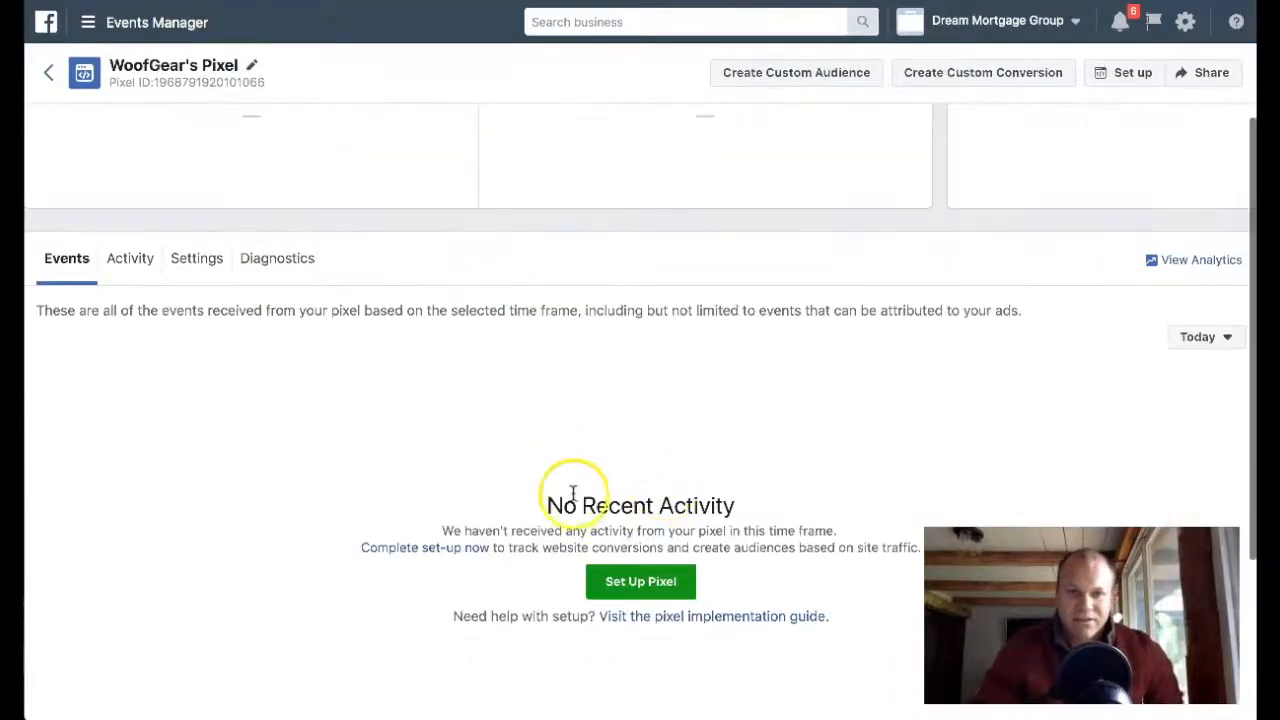
pyautogui.scroll(-1, 573, 492)
pyautogui.moveTo(740, 392); pyautogui.dragTo(549, 389)
pyautogui.click(814, 373)
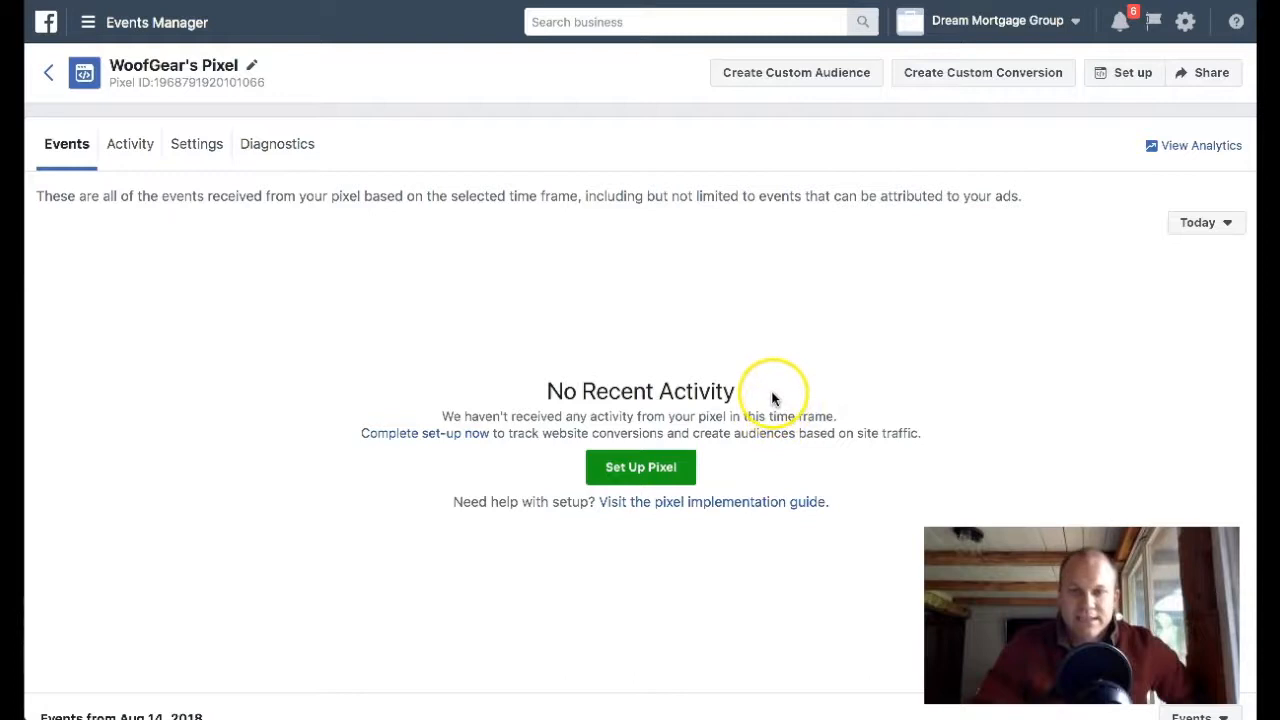
pyautogui.scroll(1, 776, 397)
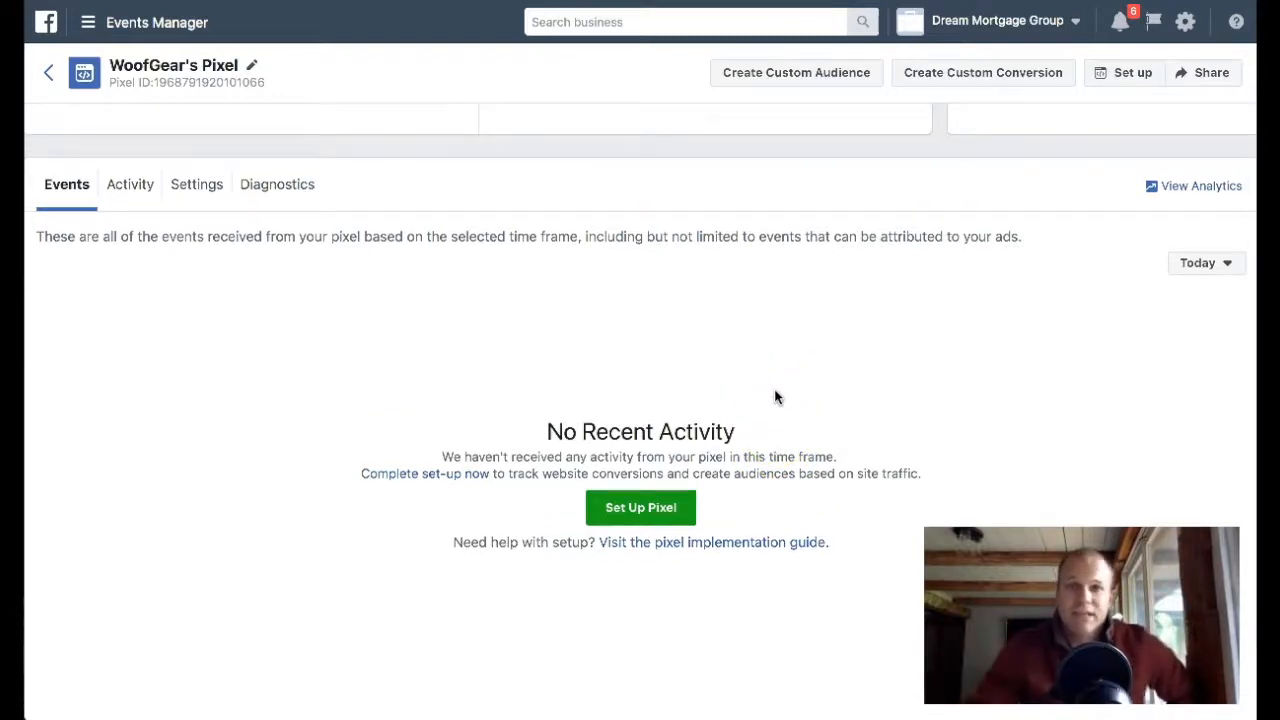
pyautogui.scroll(5, 760, 425)
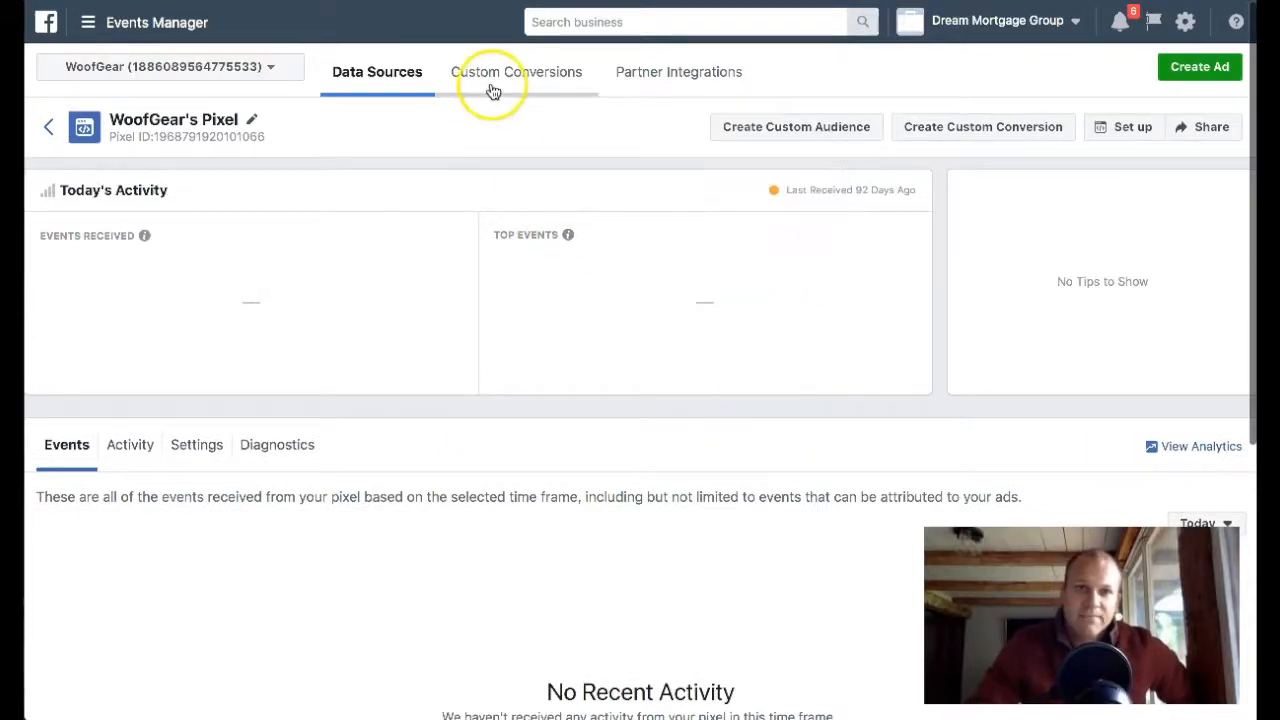
# - Open the Audiences page for the WoofGear ad account
pyautogui.click(88, 22)
pyautogui.moveTo(189, 466)
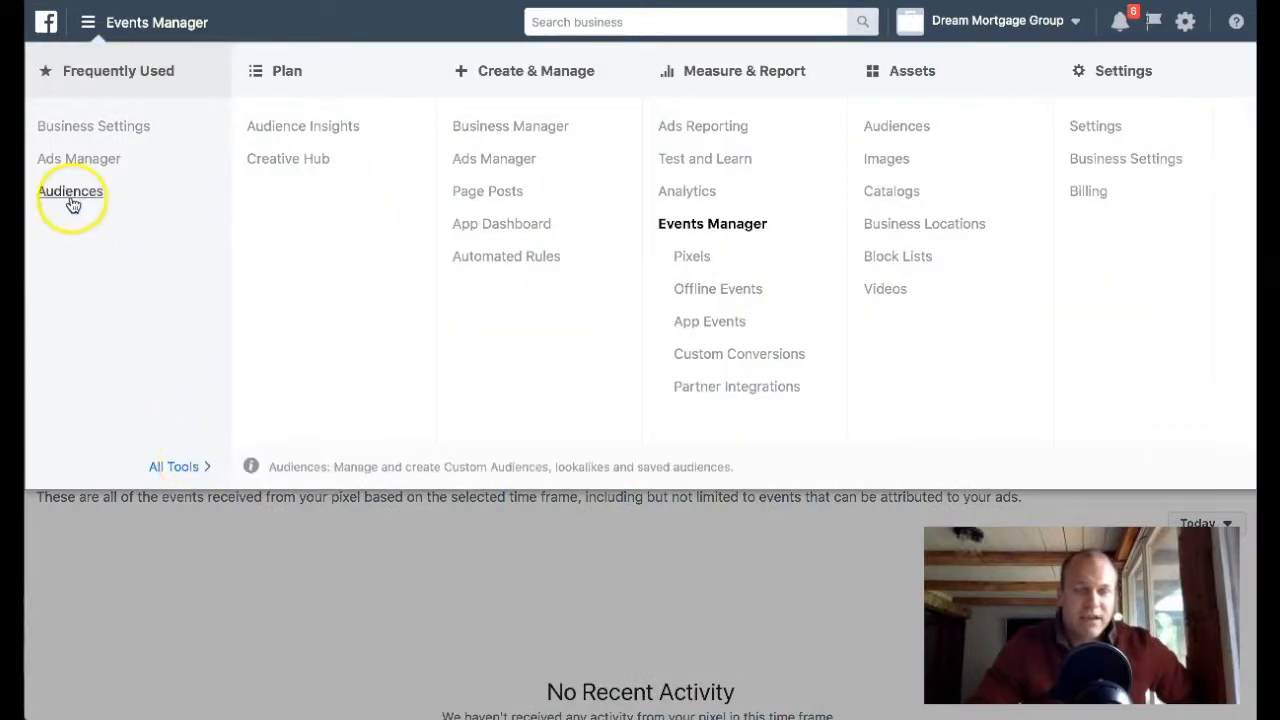
pyautogui.click(72, 200)
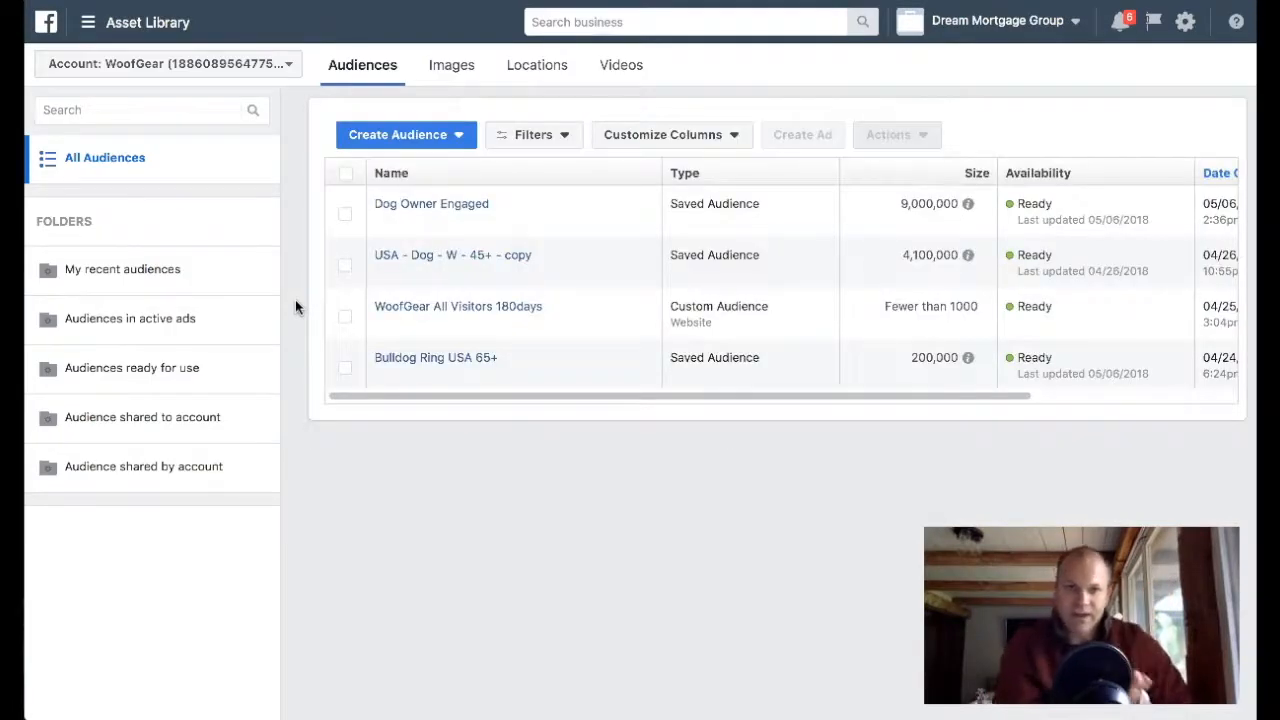
pyautogui.click(685, 493)
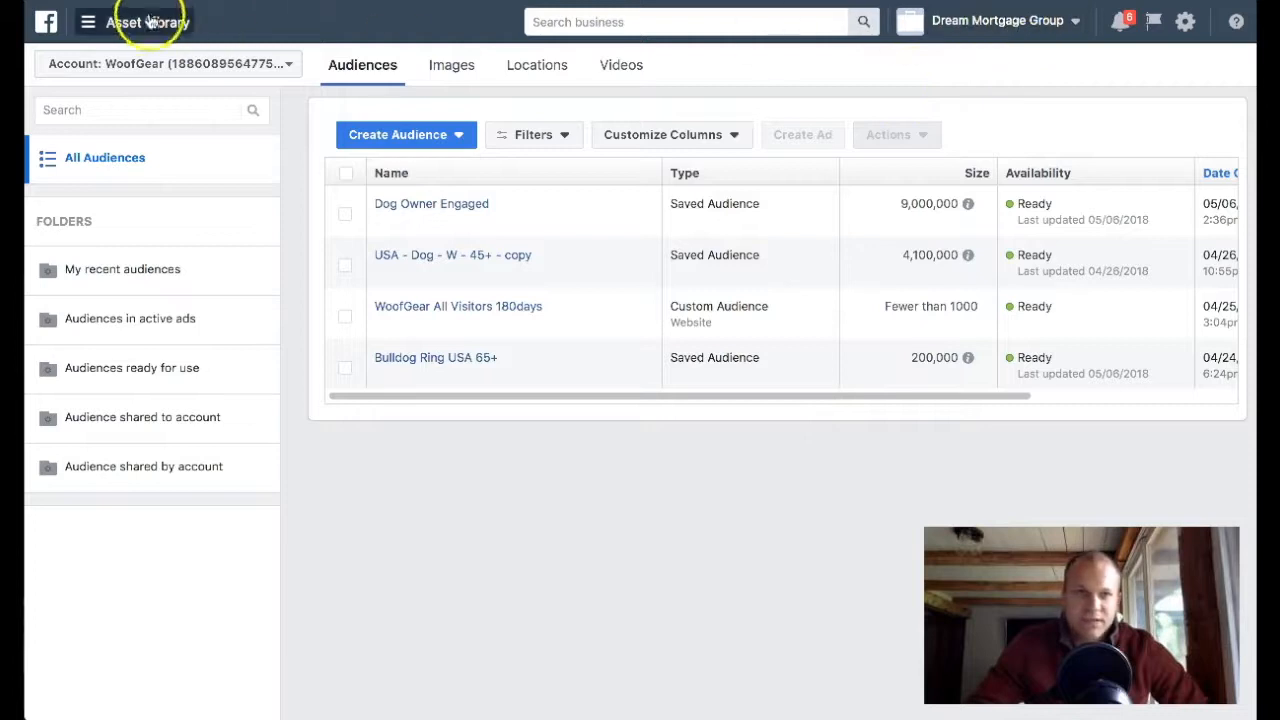
# - Try to view the Magiera Mortgage audiences by switching business and reopening the Audiences page
pyautogui.click(115, 64)
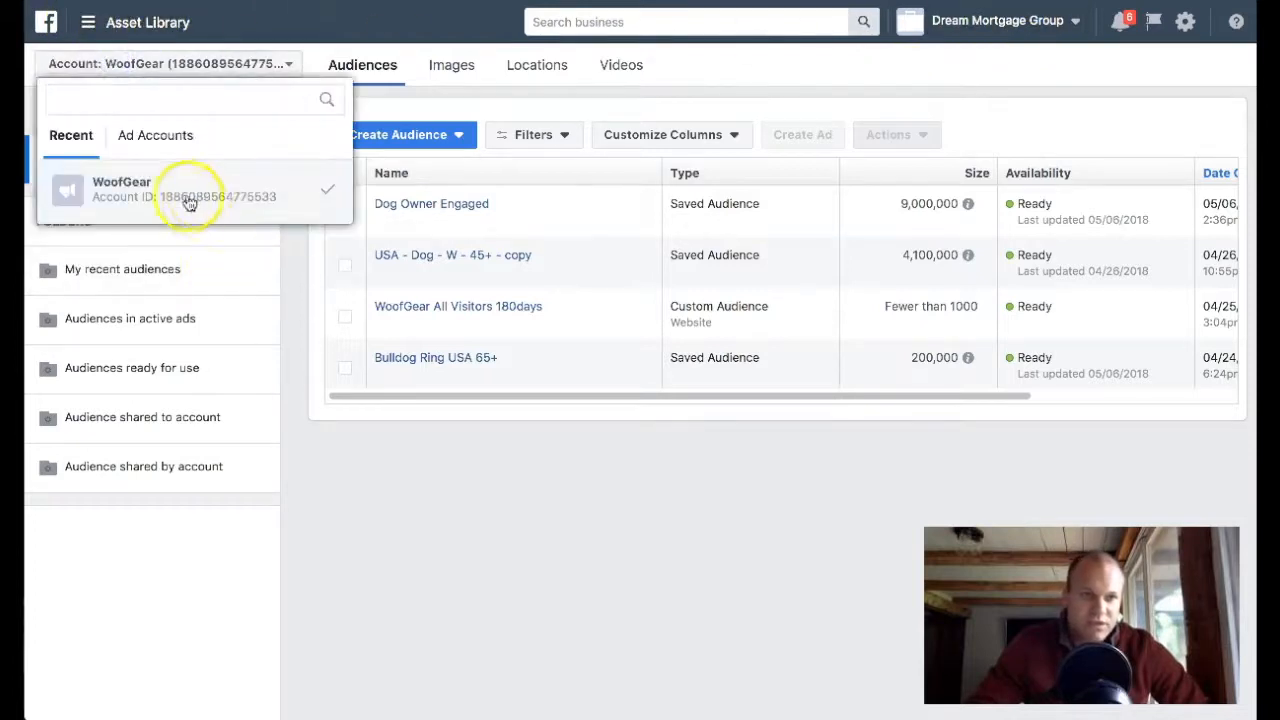
pyautogui.click(1010, 22)
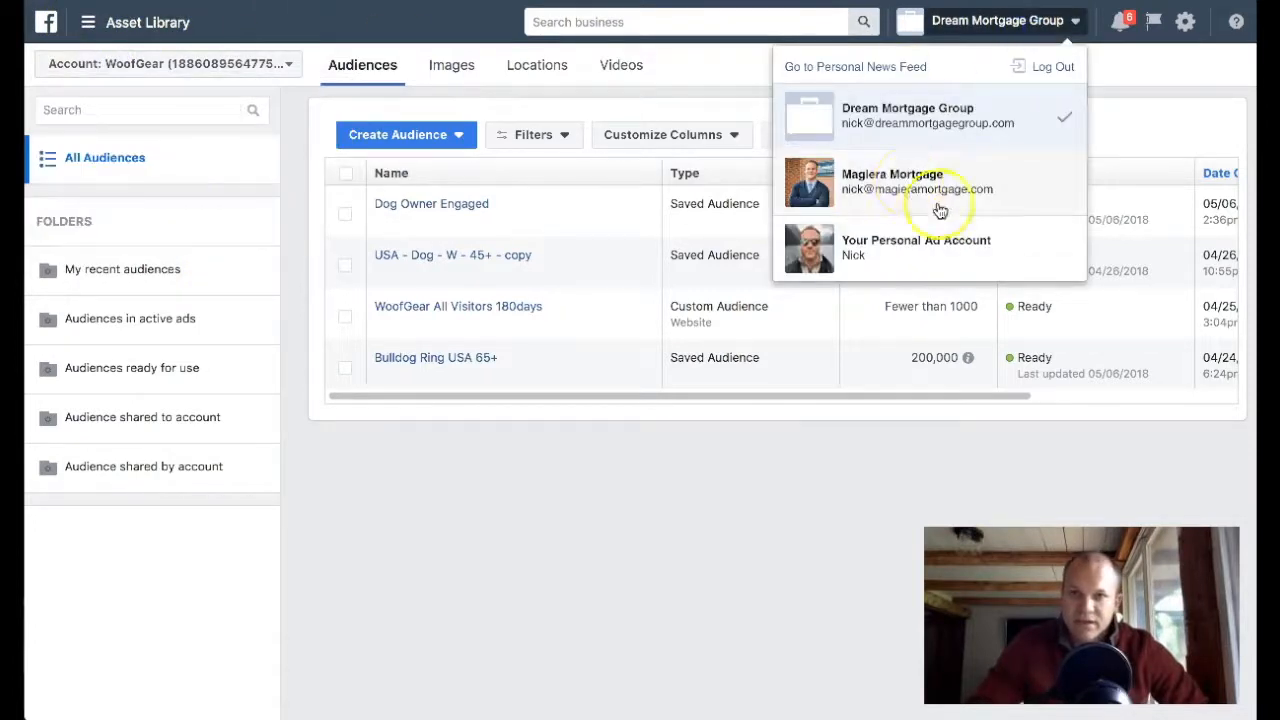
pyautogui.click(976, 188)
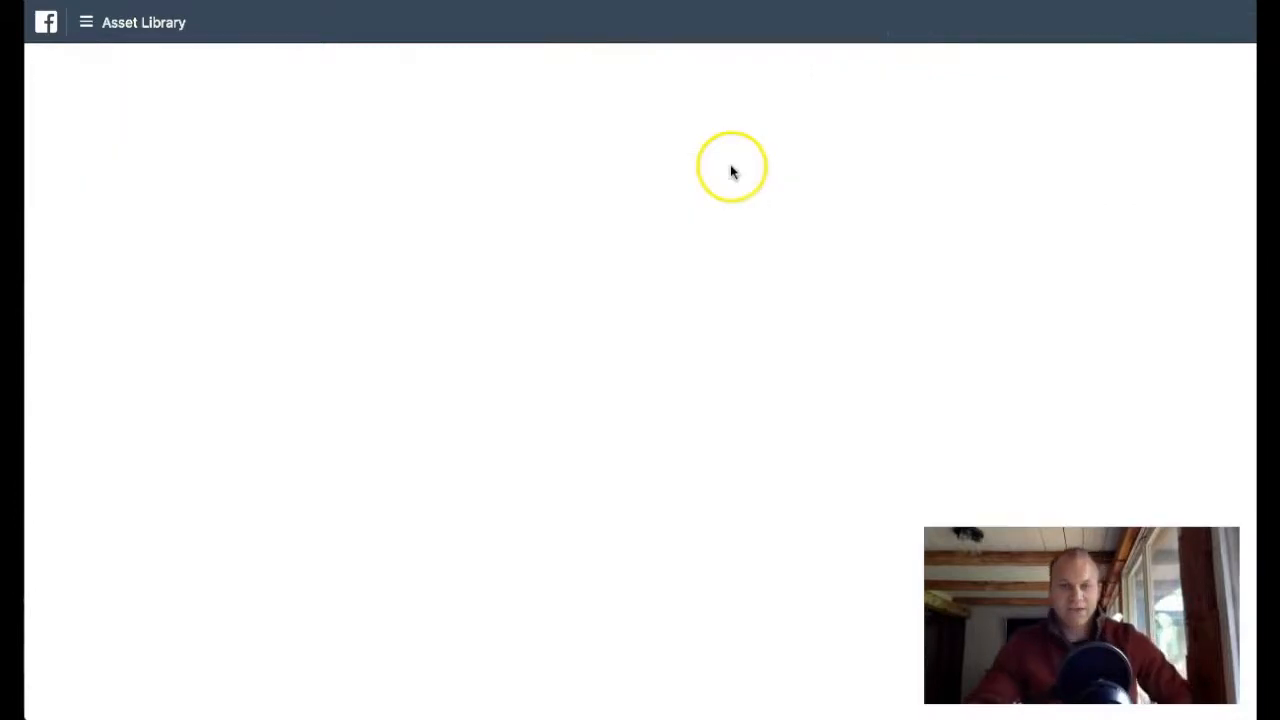
pyautogui.click(115, 22)
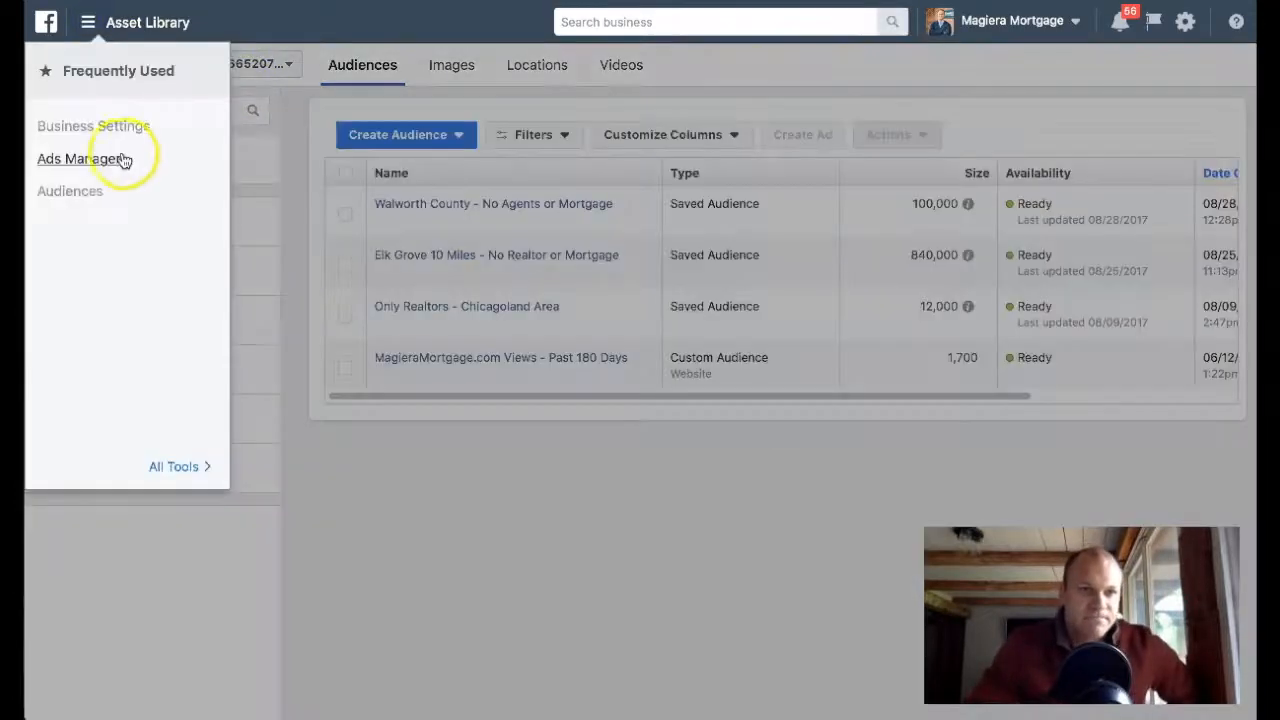
pyautogui.click(70, 191)
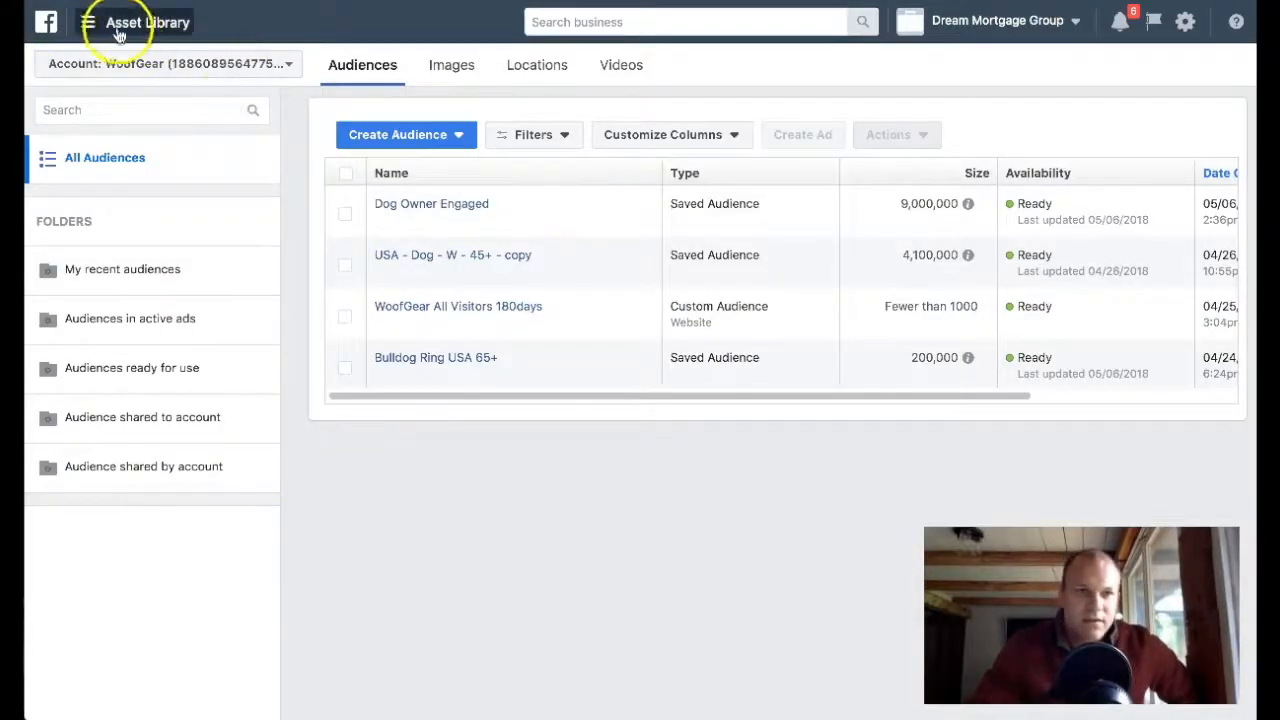
pyautogui.click(88, 22)
pyautogui.click(872, 536)
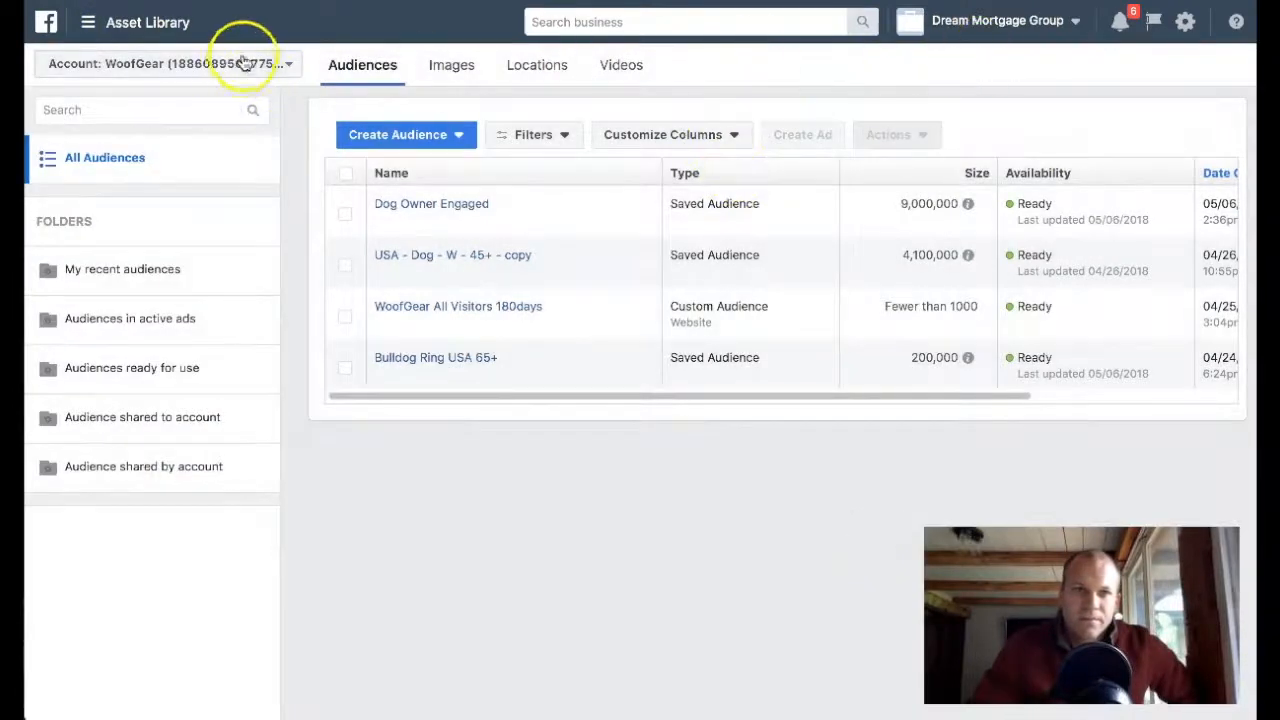
# - Switch from the Dream Mortgage Group business to Magiera Mortgage and open its ad account list
pyautogui.click(243, 63)
pyautogui.click(983, 22)
pyautogui.click(907, 197)
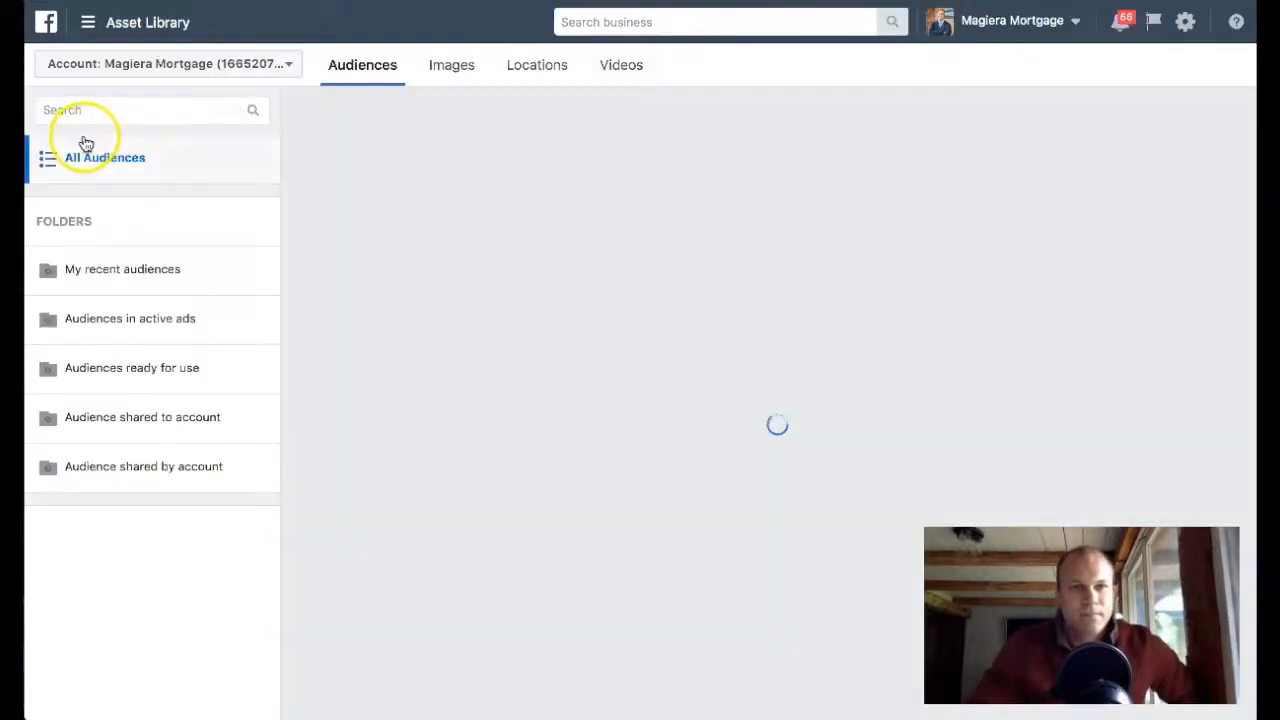
pyautogui.click(206, 63)
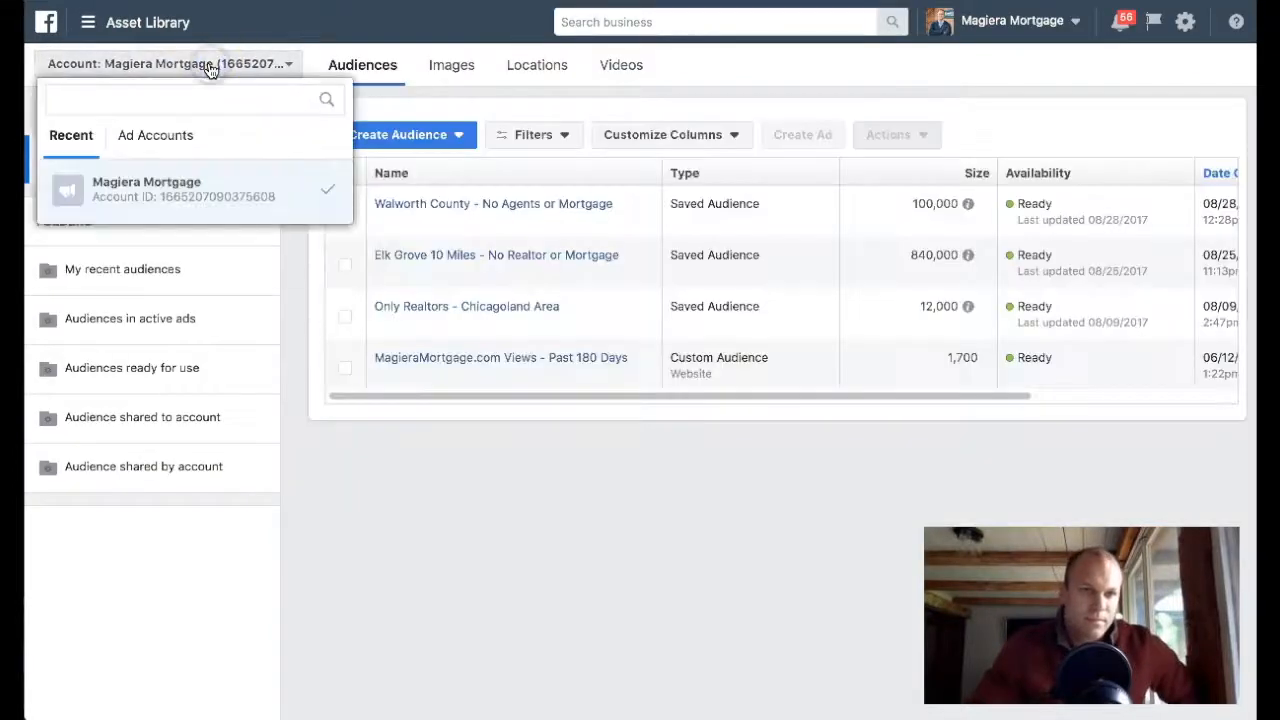
# - Start a new custom audience based on website traffic for the Magiera Mortgage account
pyautogui.click(209, 66)
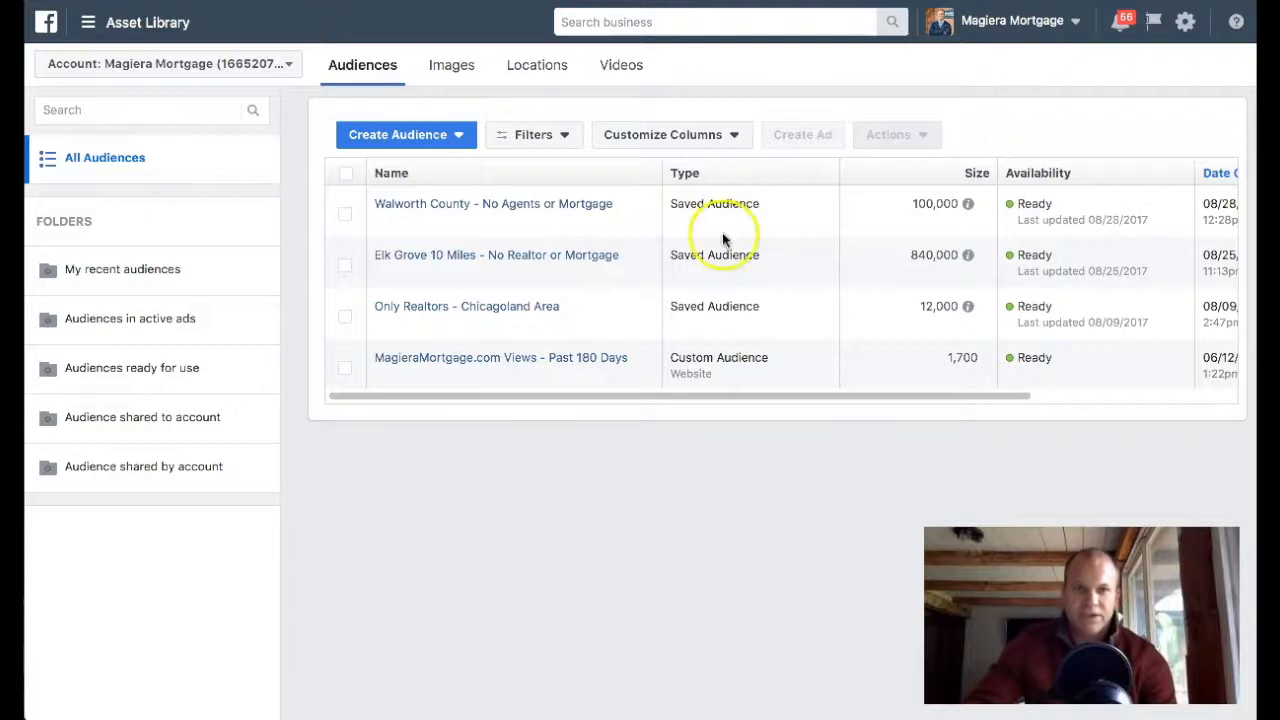
pyautogui.click(445, 135)
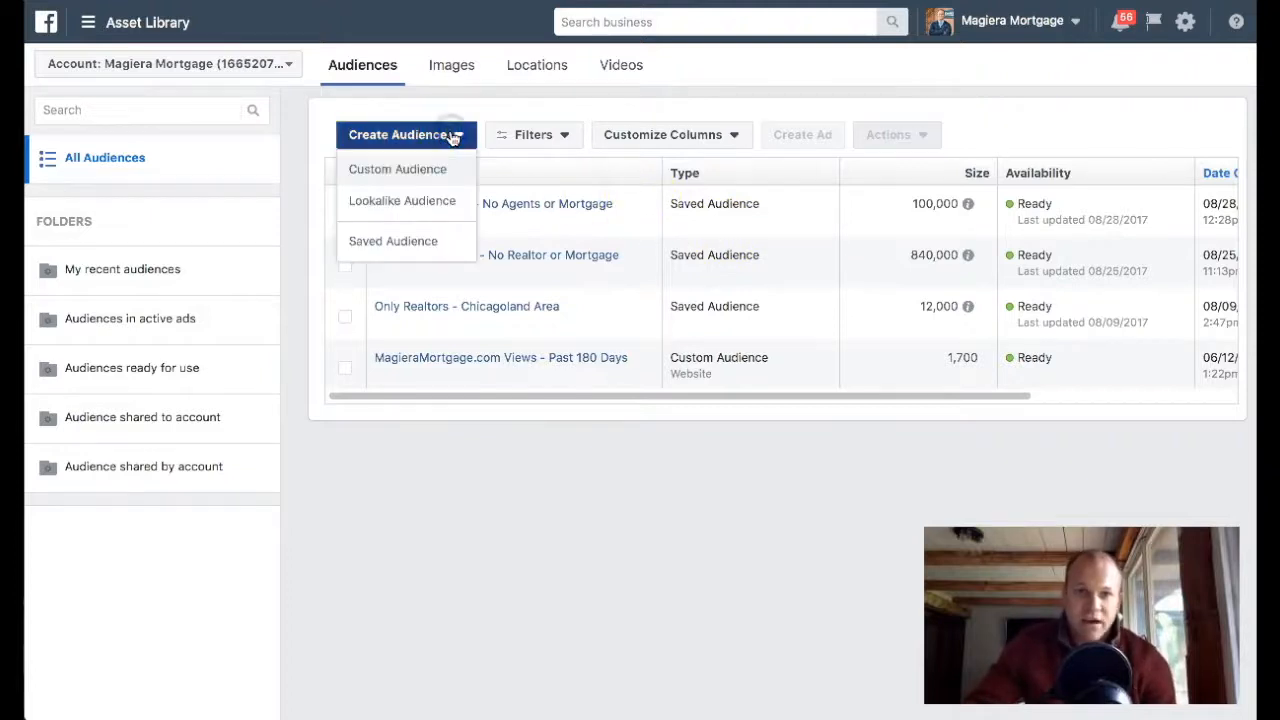
pyautogui.click(393, 172)
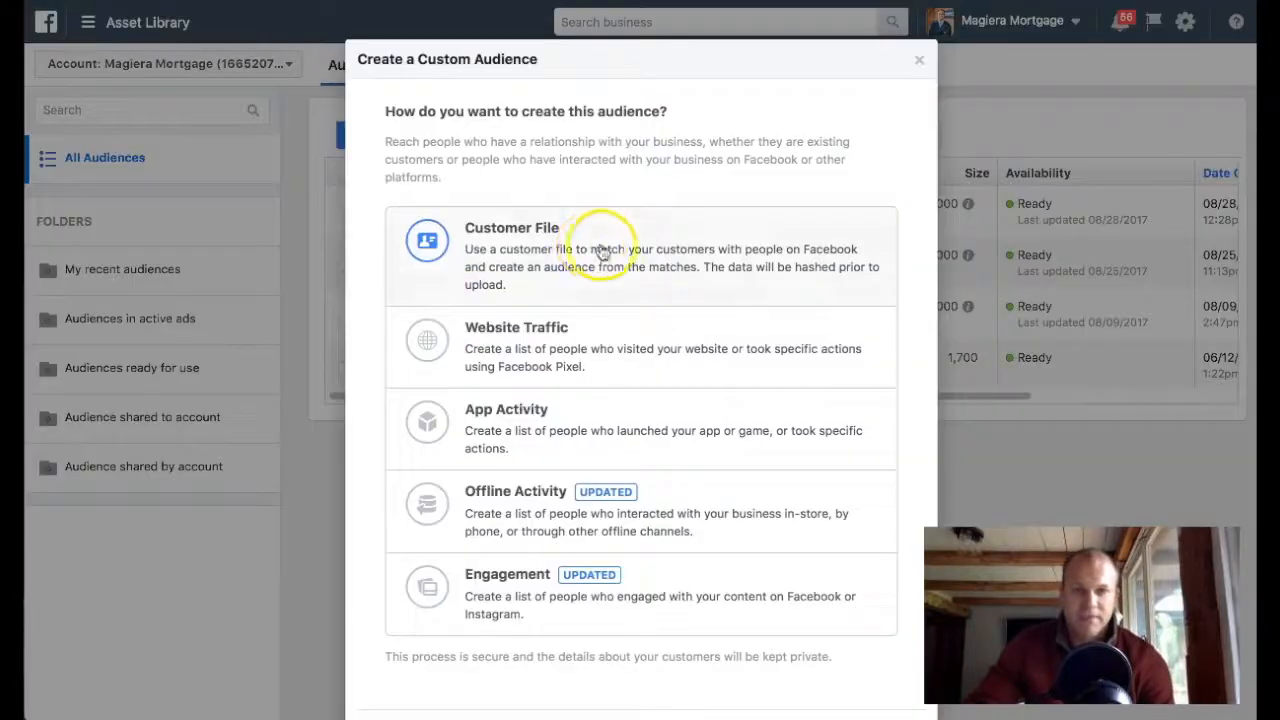
pyautogui.scroll(-1, 705, 264)
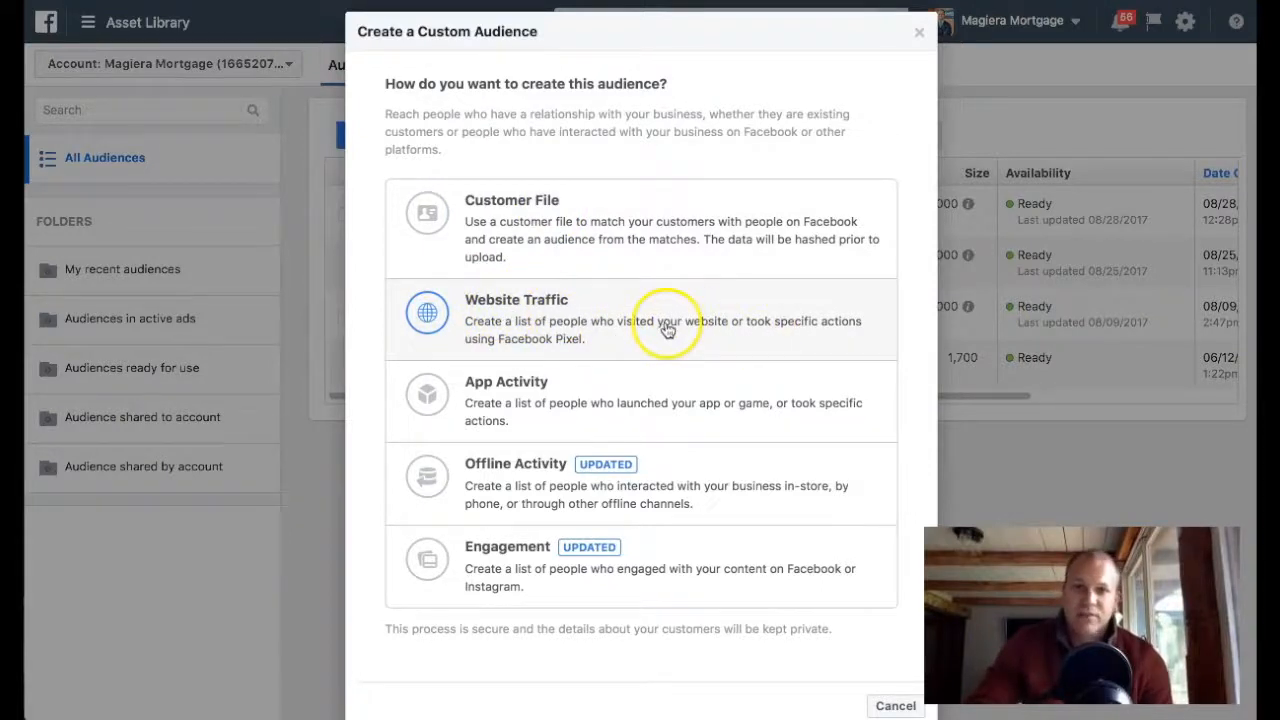
pyautogui.click(519, 307)
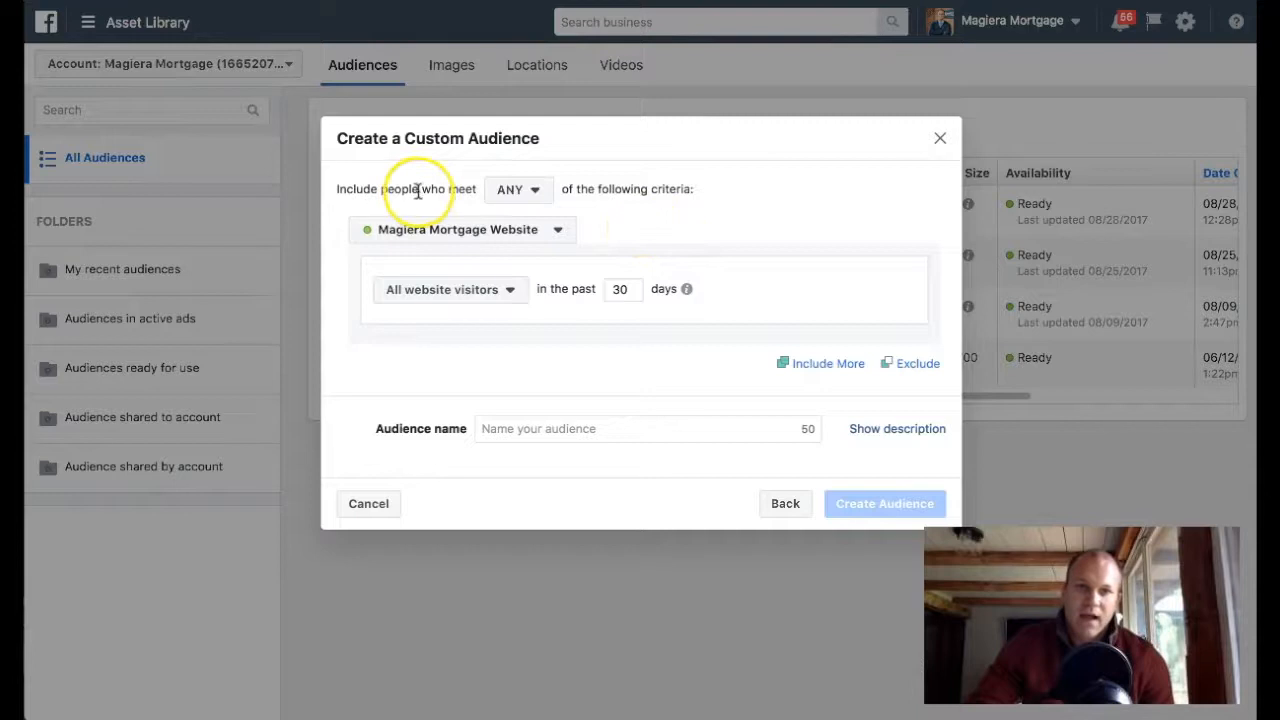
# - Check the custom audience's ANY and ALL matching options and the pixels available as its source
pyautogui.click(533, 190)
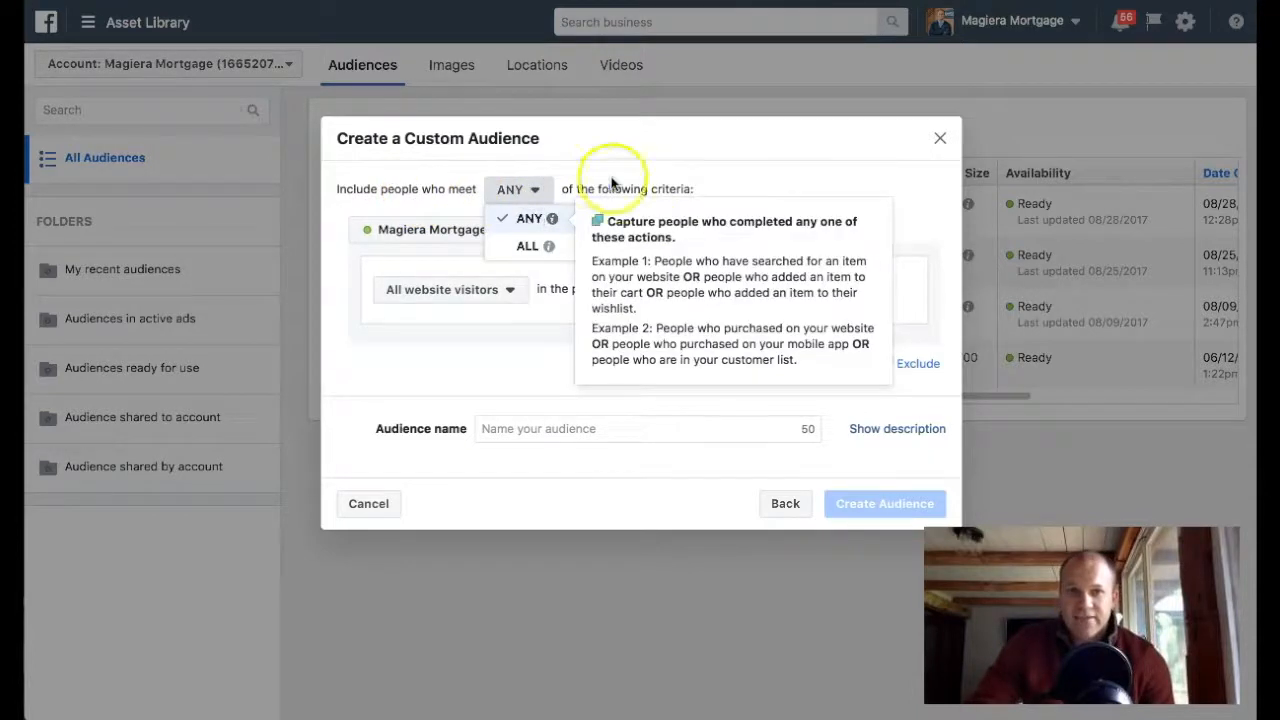
pyautogui.click(540, 192)
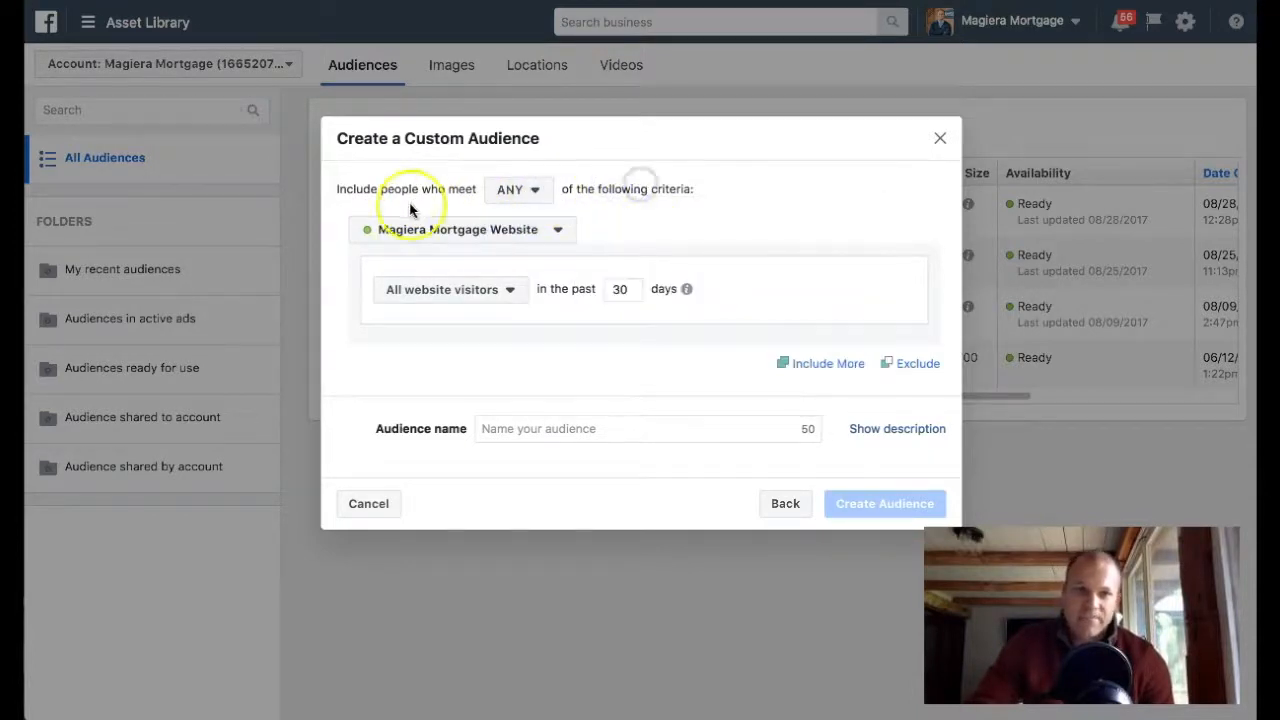
pyautogui.click(554, 231)
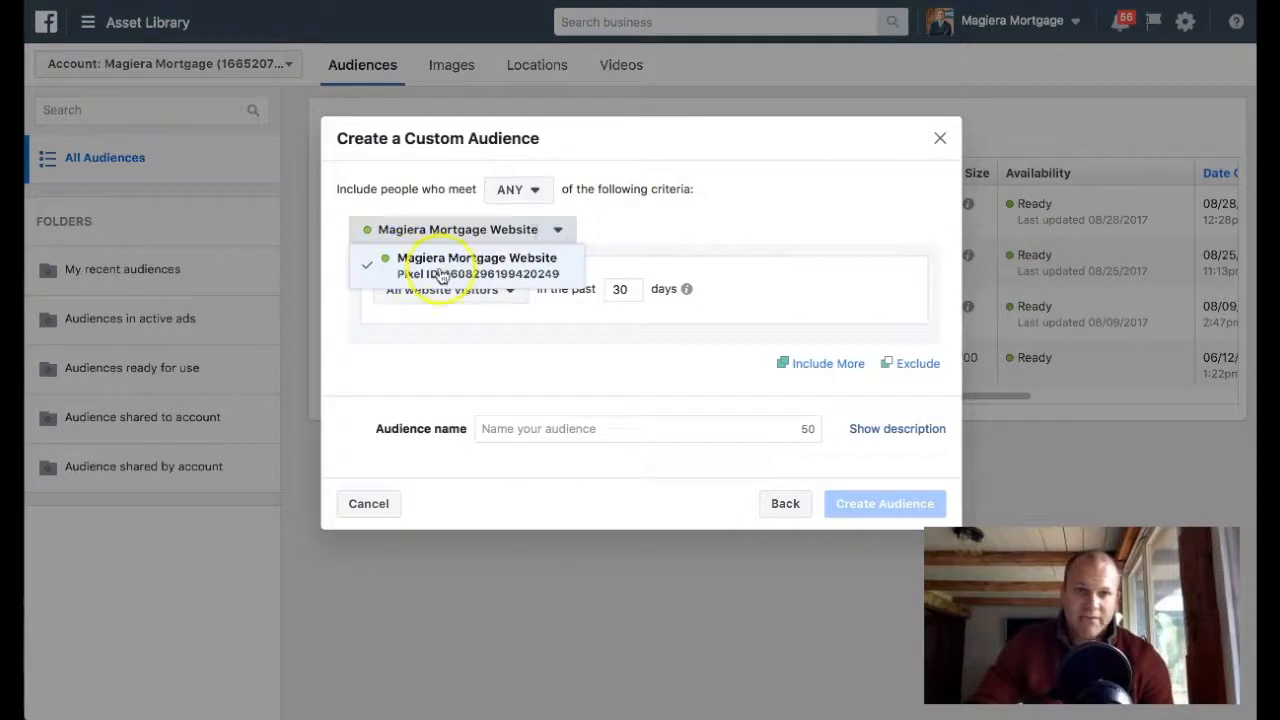
pyautogui.click(690, 240)
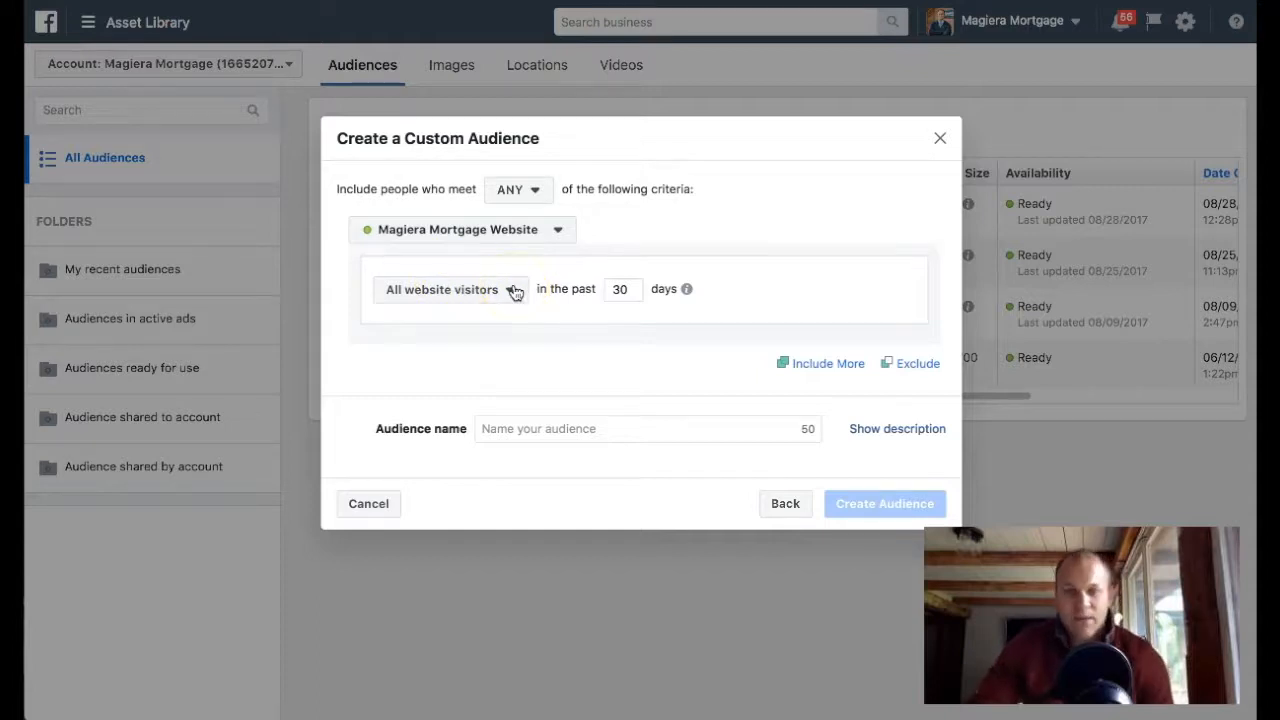
# - Set the period for all website visitors to 180 days, and cancel the custom audience
pyautogui.doubleClick(622, 289)
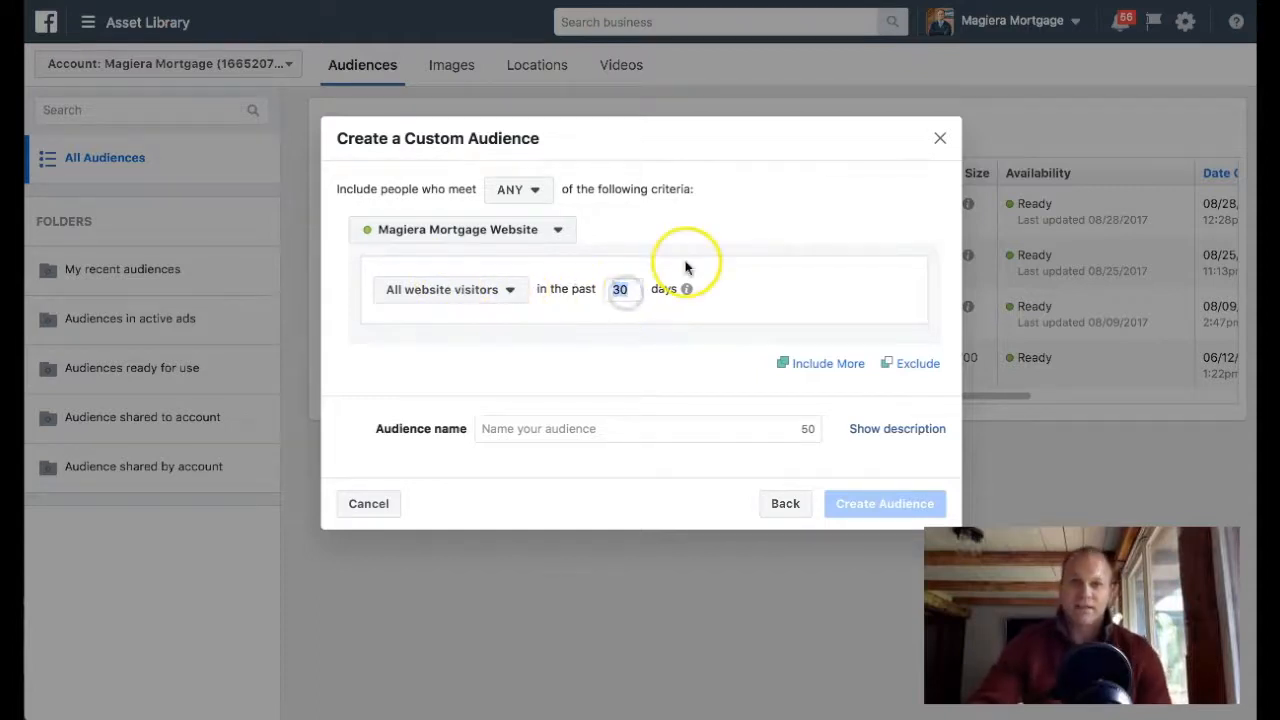
pyautogui.moveTo(687, 290)
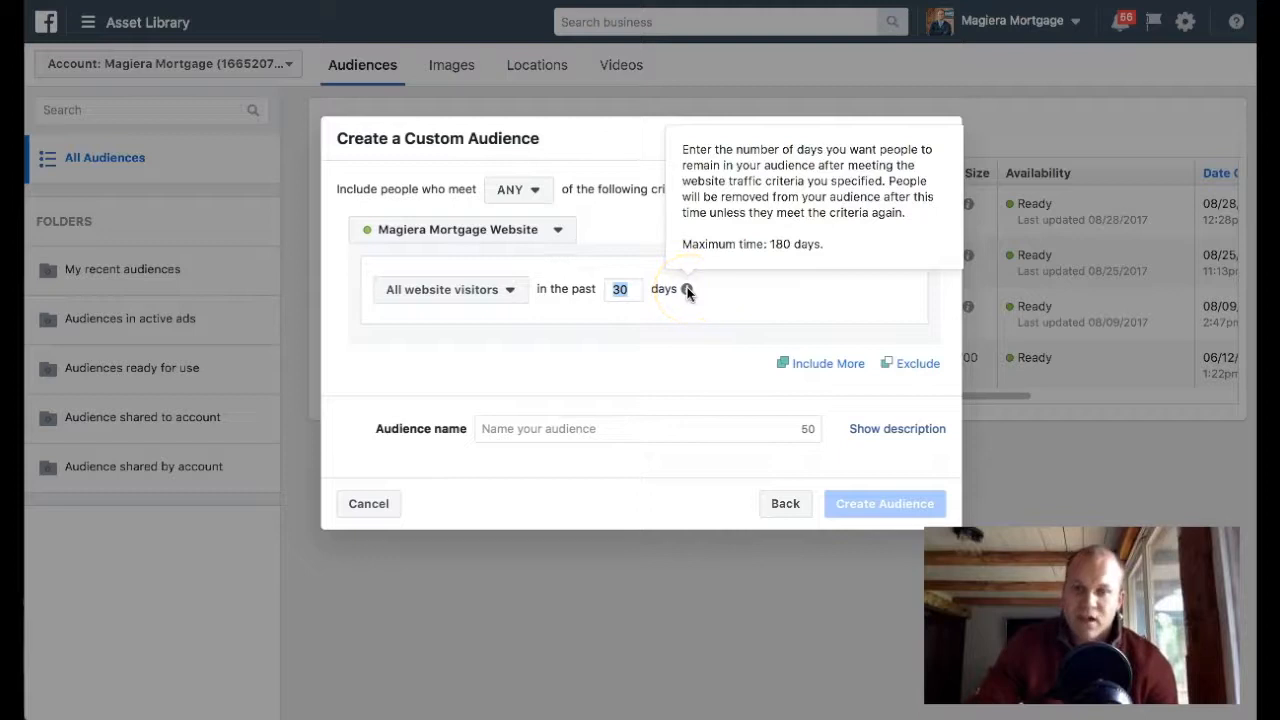
pyautogui.write('18')
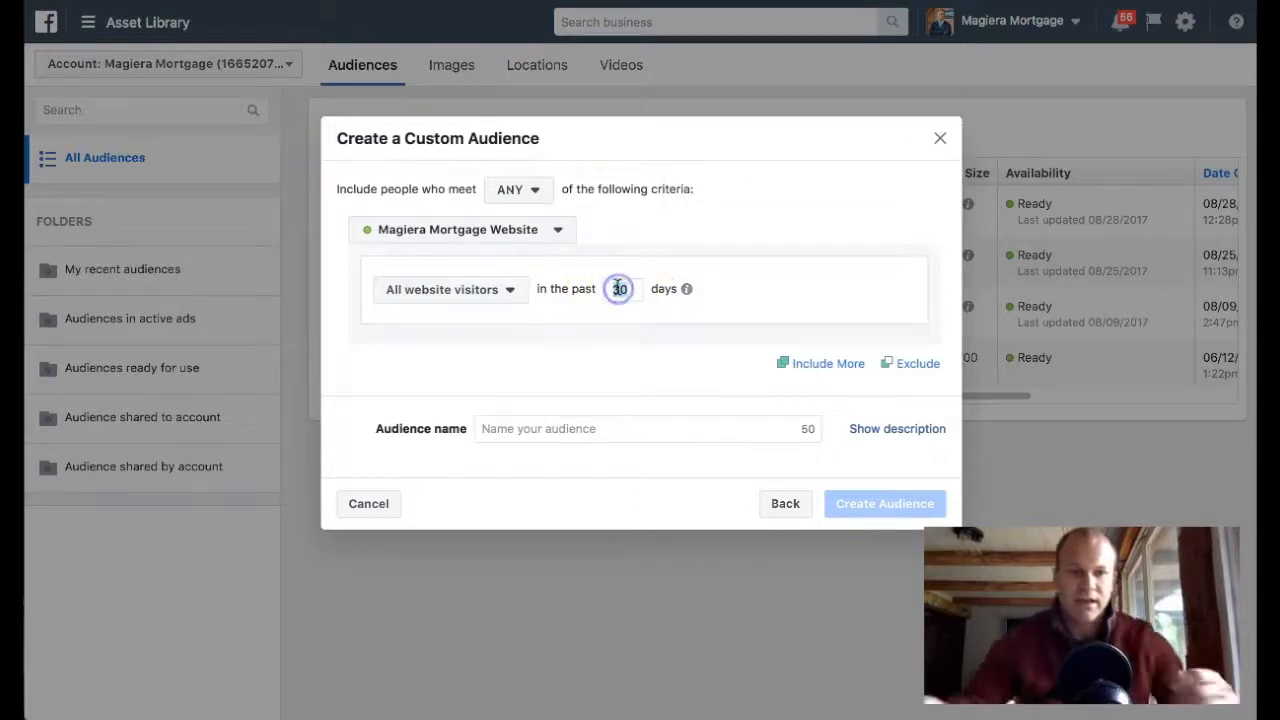
pyautogui.write('0')
pyautogui.click(755, 287)
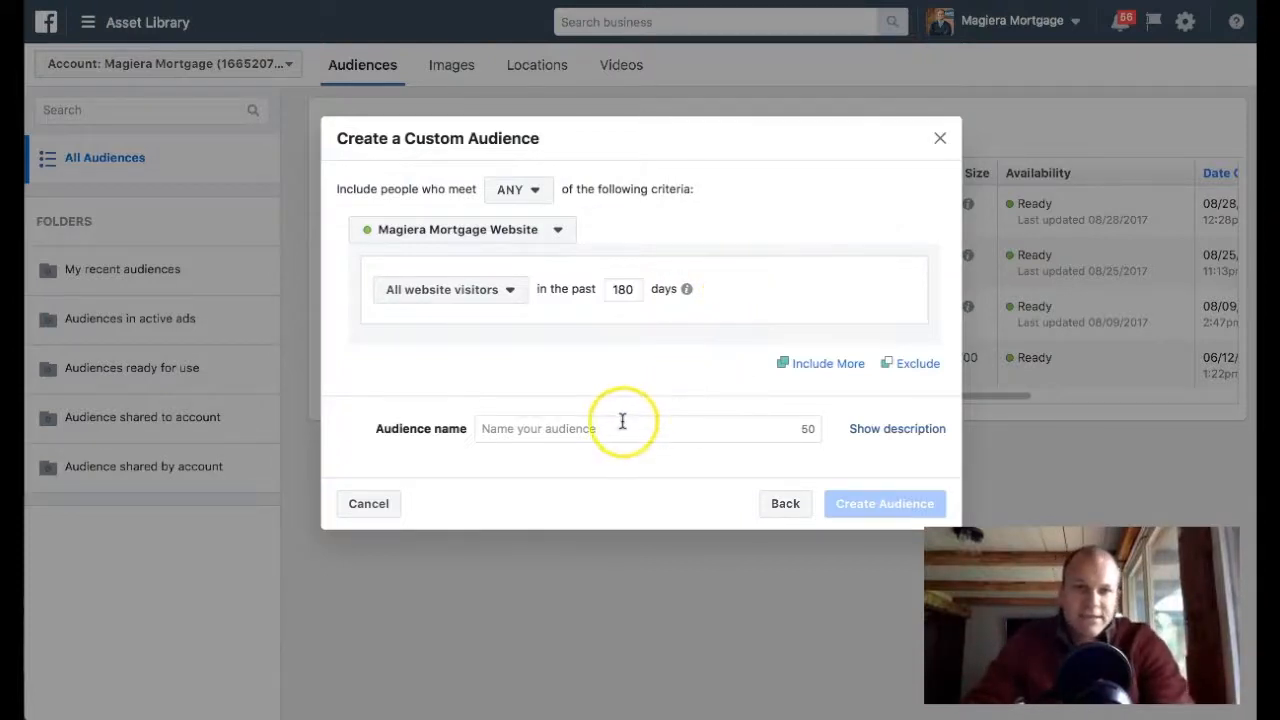
pyautogui.click(541, 428)
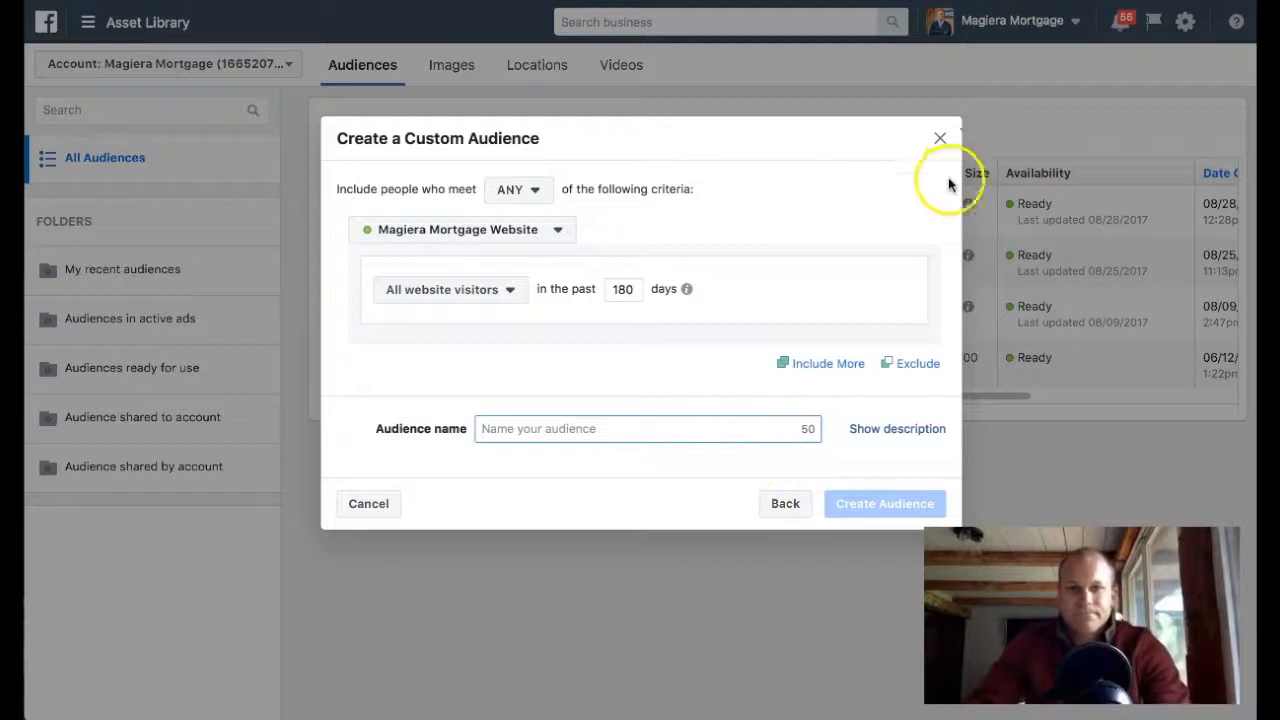
pyautogui.click(366, 505)
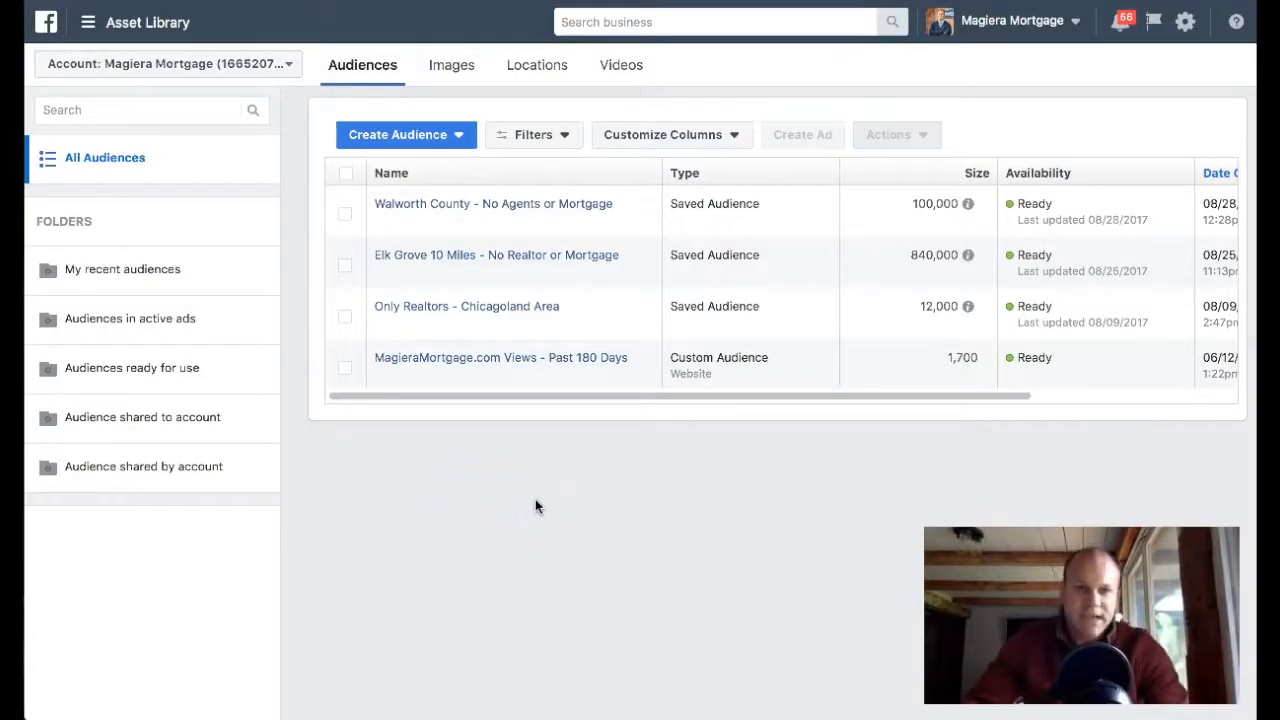
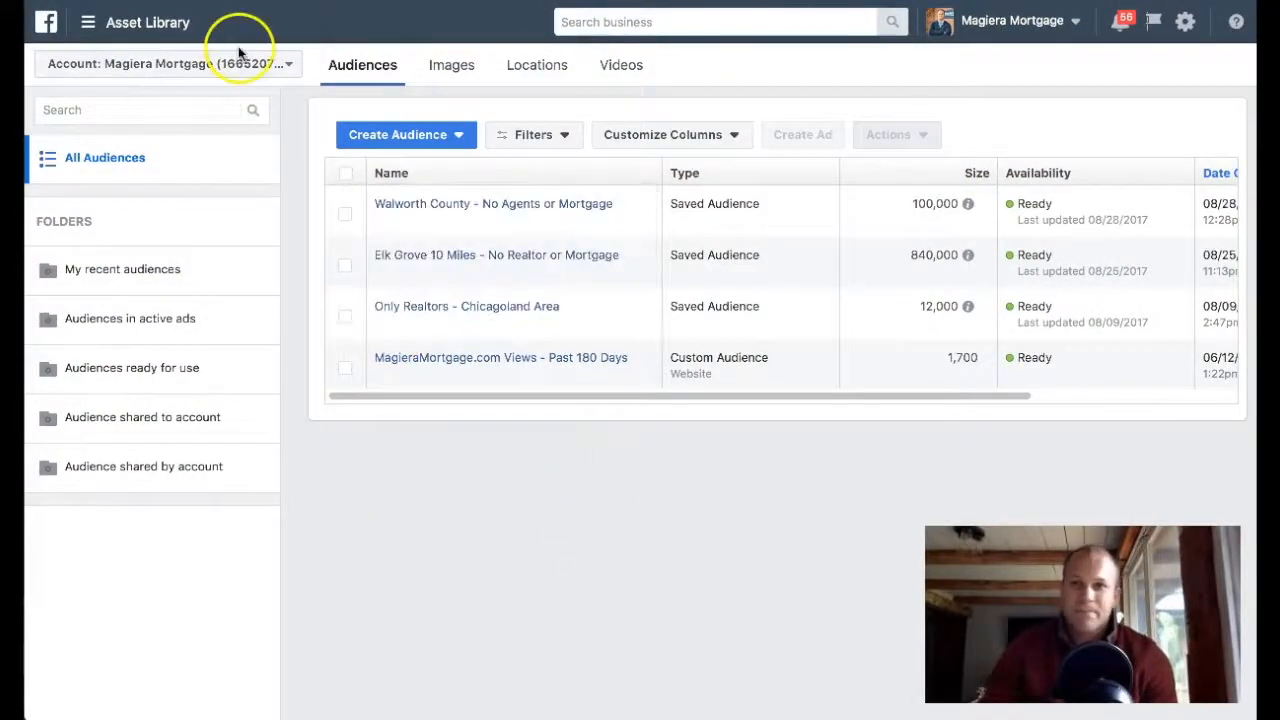
# - Go to Ads Manager and start creating a new campaign
pyautogui.click(86, 23)
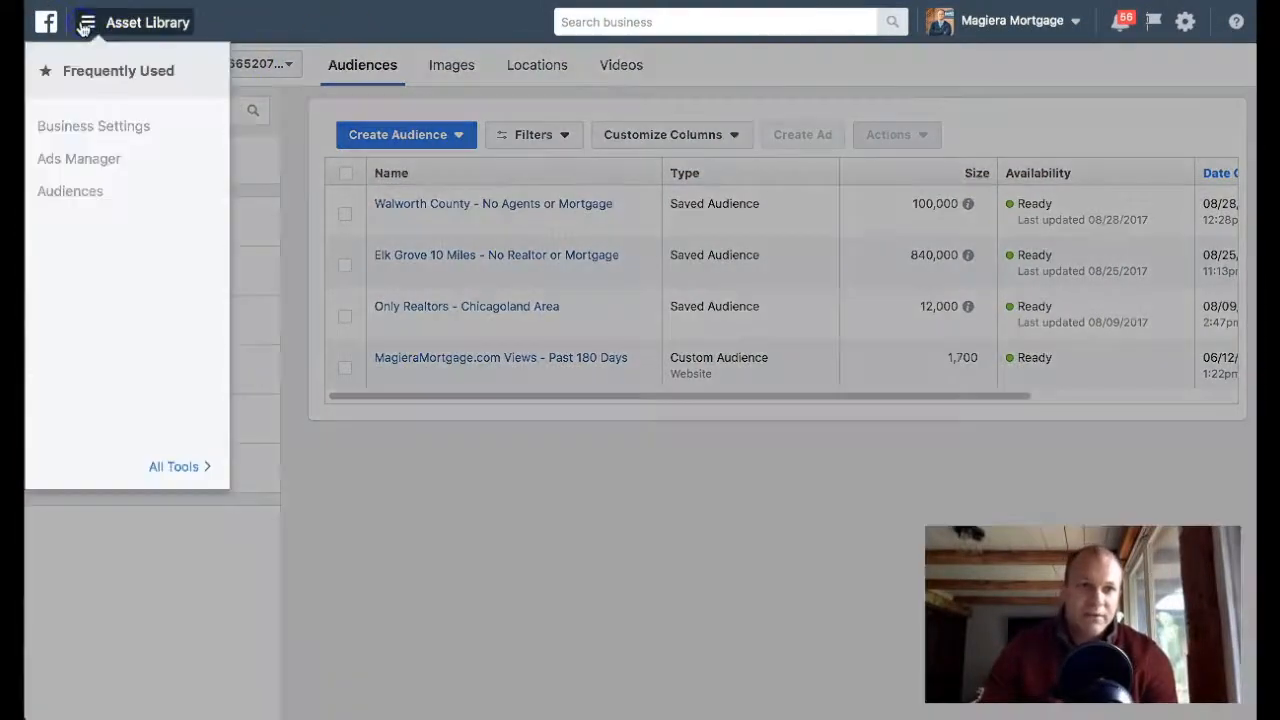
pyautogui.click(77, 163)
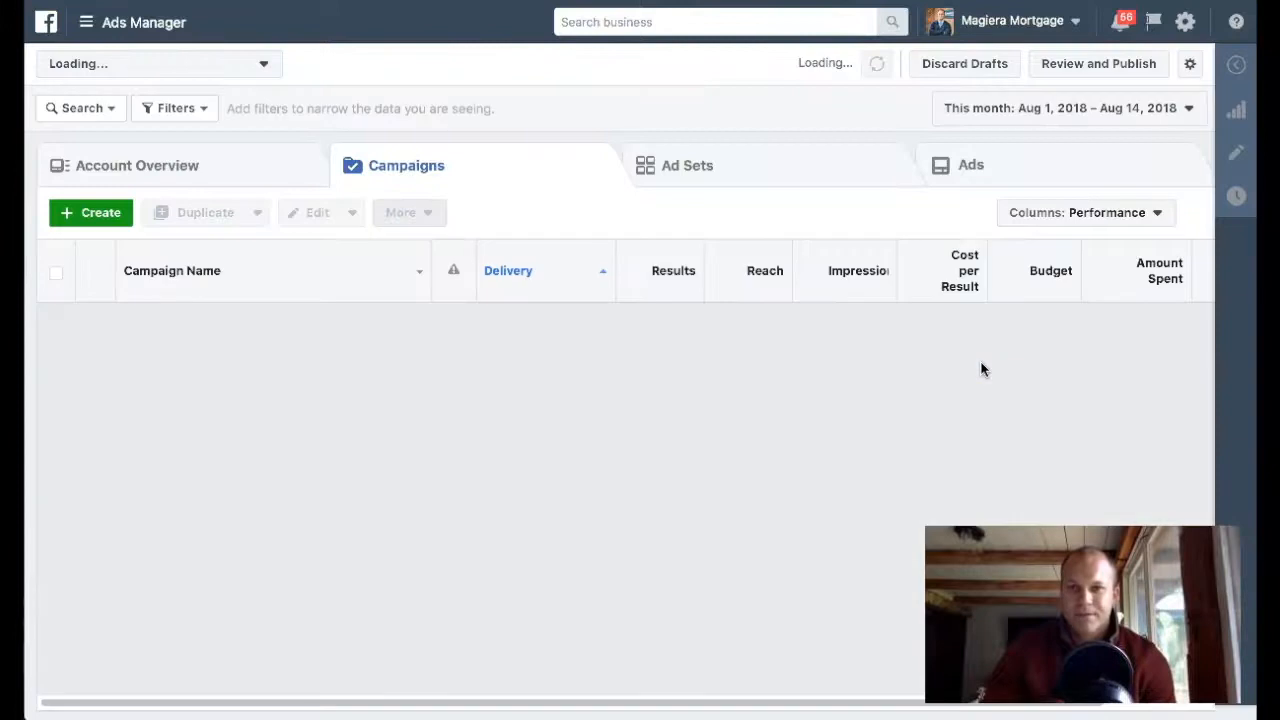
pyautogui.click(66, 213)
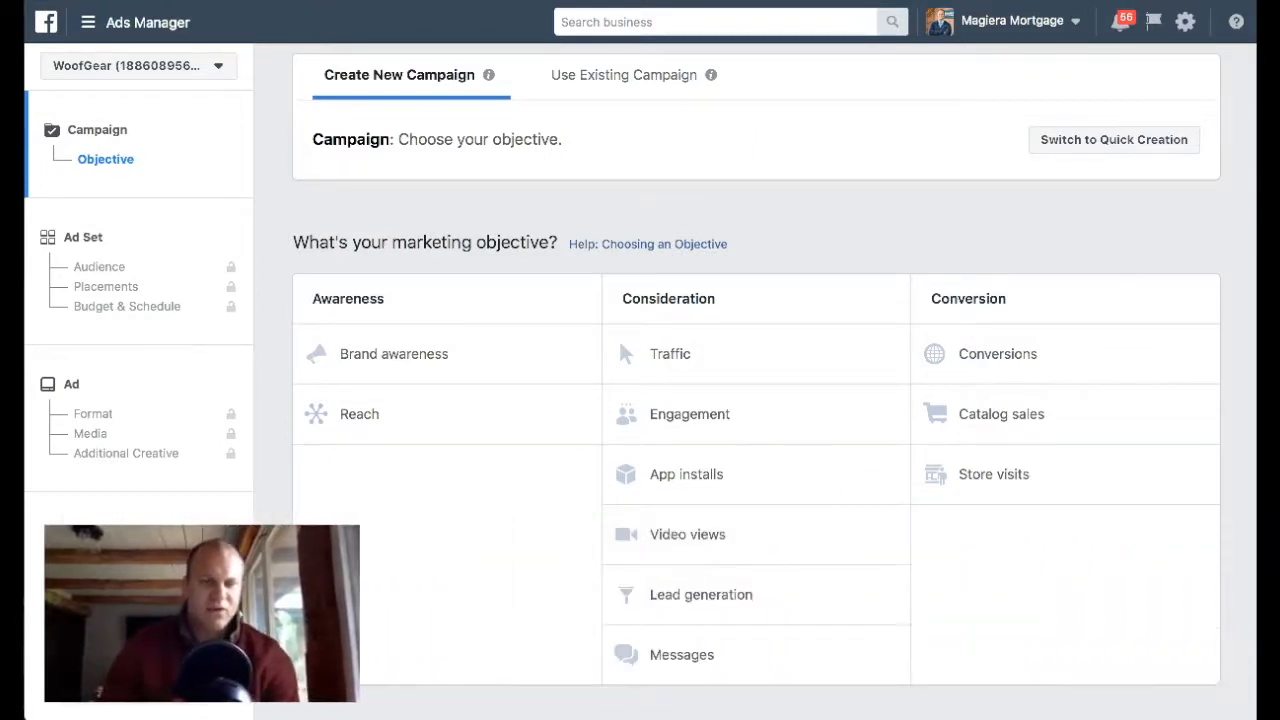
# - Choose Traffic as the WoofGear campaign's marketing objective and continue to its ad set
pyautogui.click(865, 221)
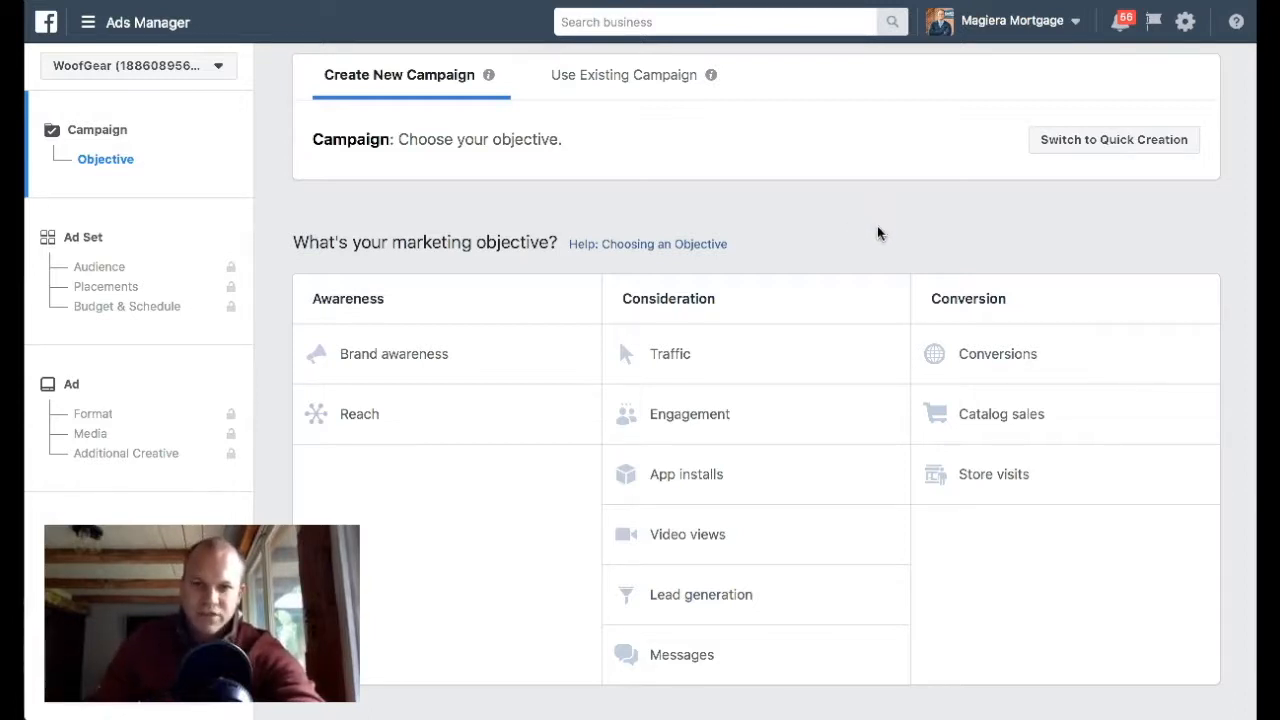
pyautogui.click(686, 360)
pyautogui.scroll(-2, 866, 457)
pyautogui.click(780, 407)
pyautogui.click(764, 564)
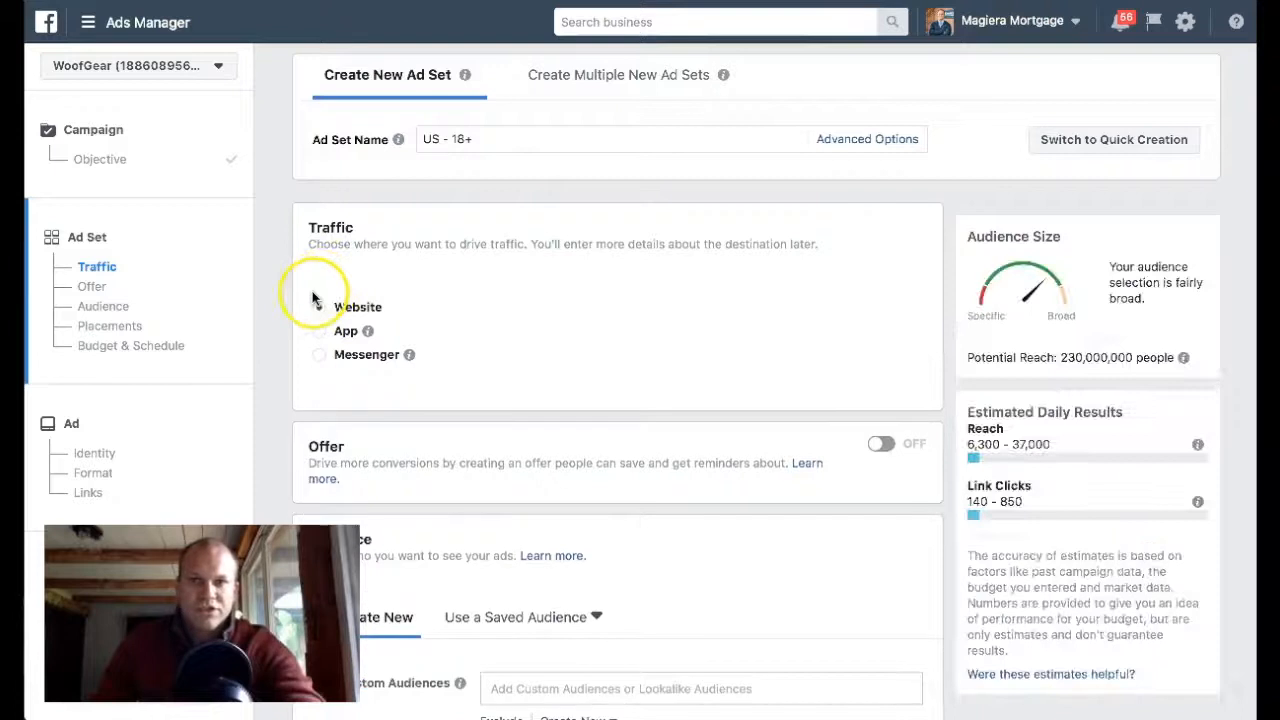
# - Look at the custom audience field and the list of saved audiences in the WoofGear ad set
pyautogui.scroll(-5, 298, 293)
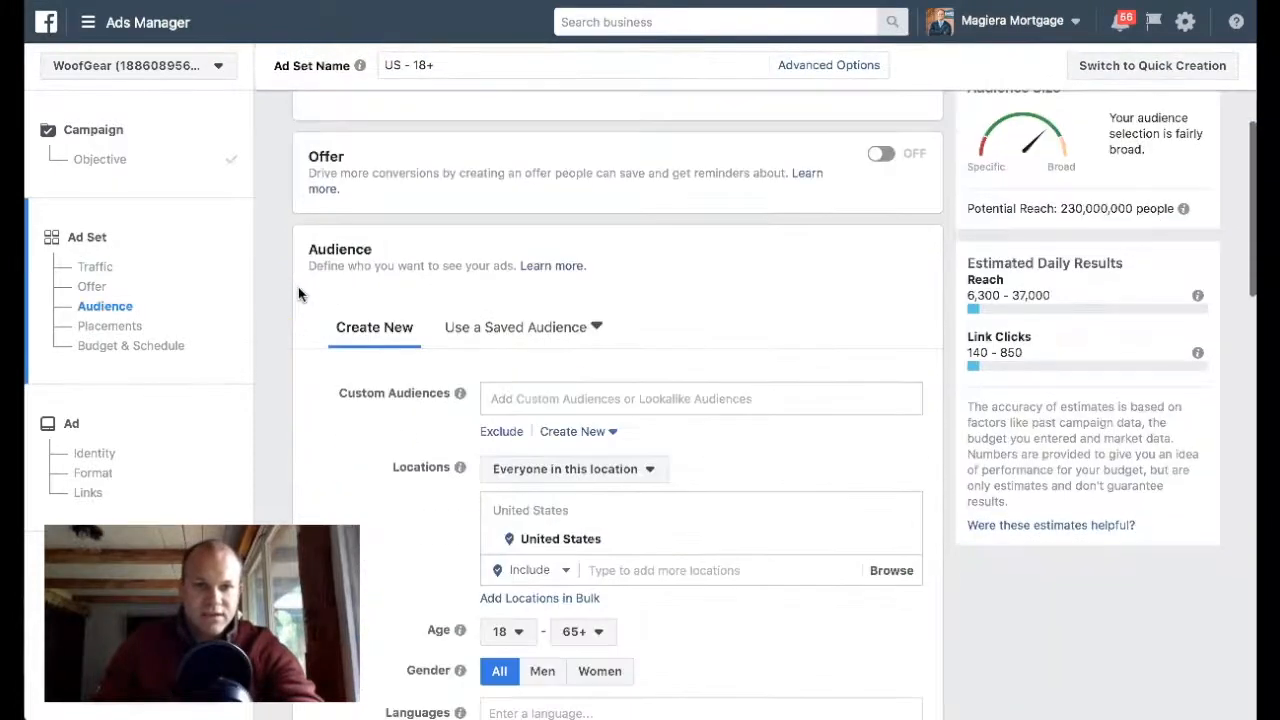
pyautogui.click(543, 363)
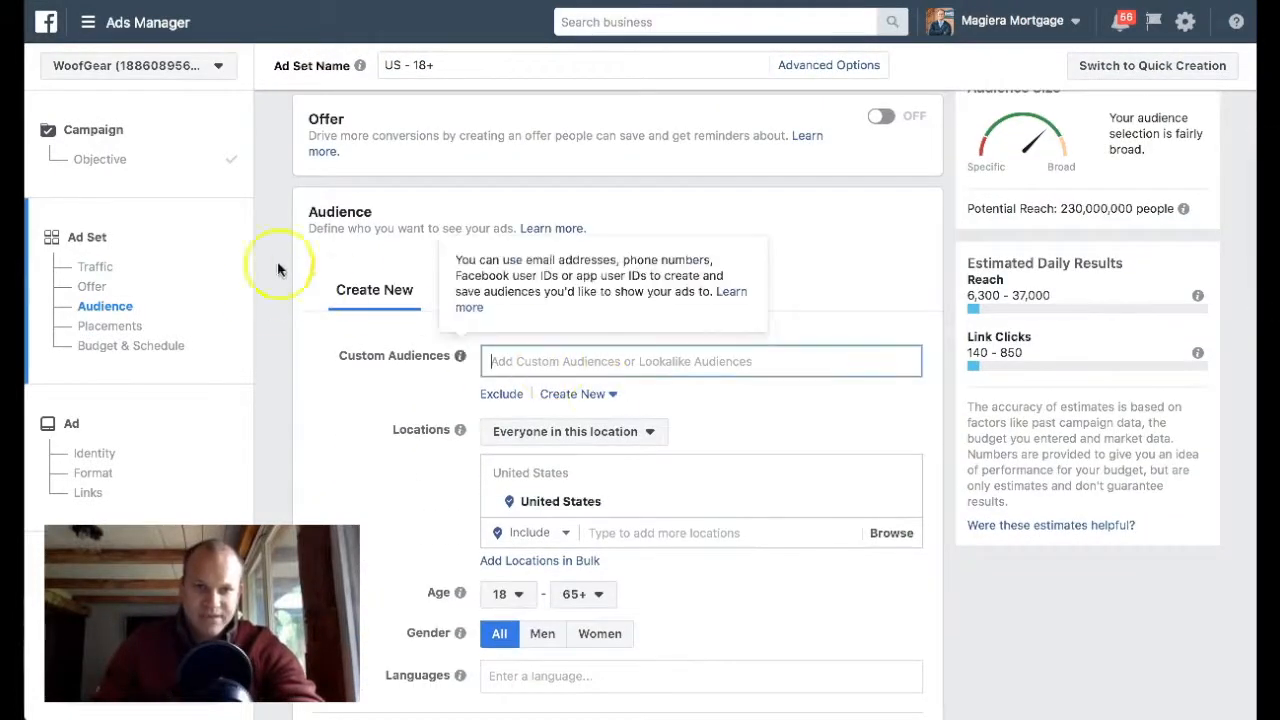
pyautogui.click(262, 247)
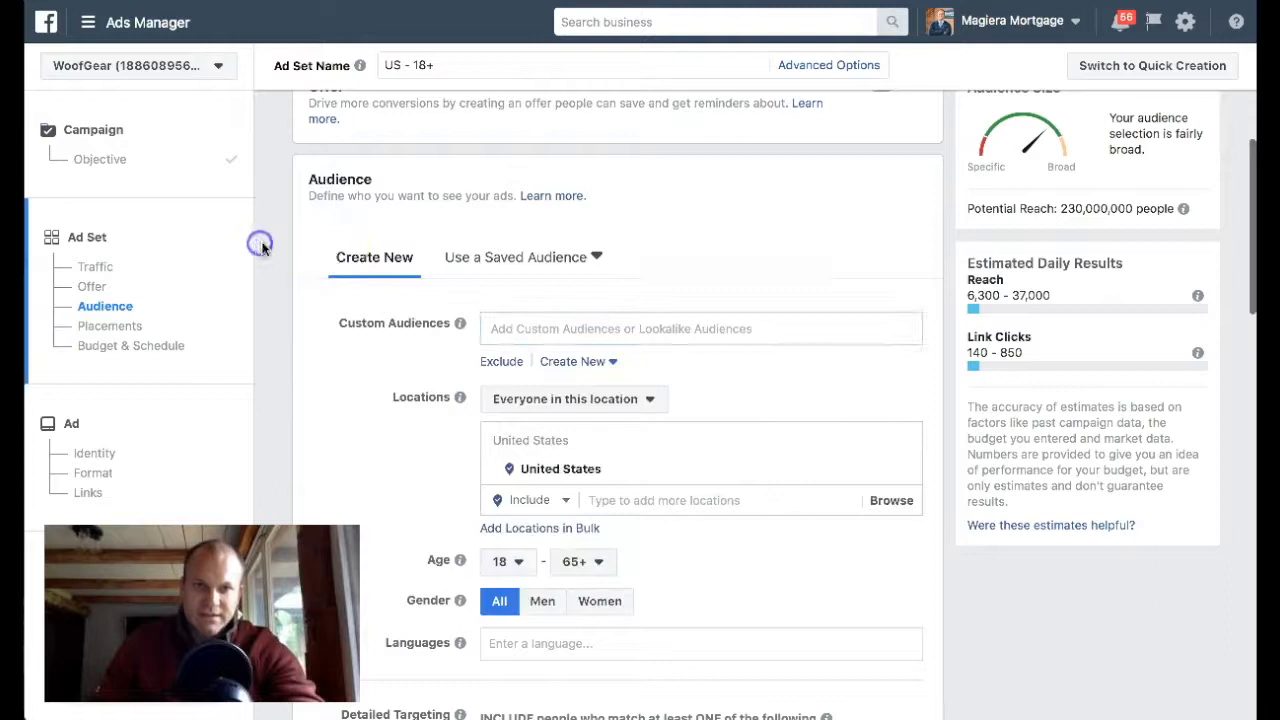
pyautogui.click(588, 254)
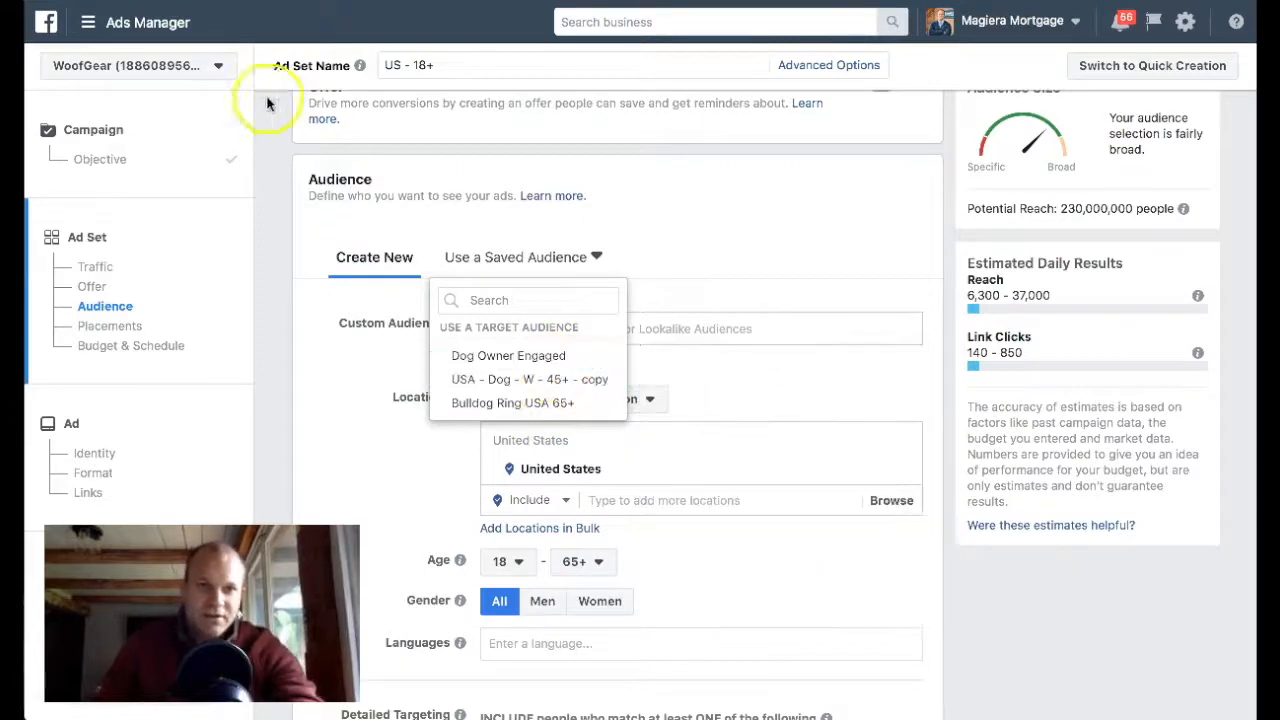
# - Switch to the Magiera Mortgage ad account and leave the unsaved WoofGear campaign
pyautogui.click(214, 64)
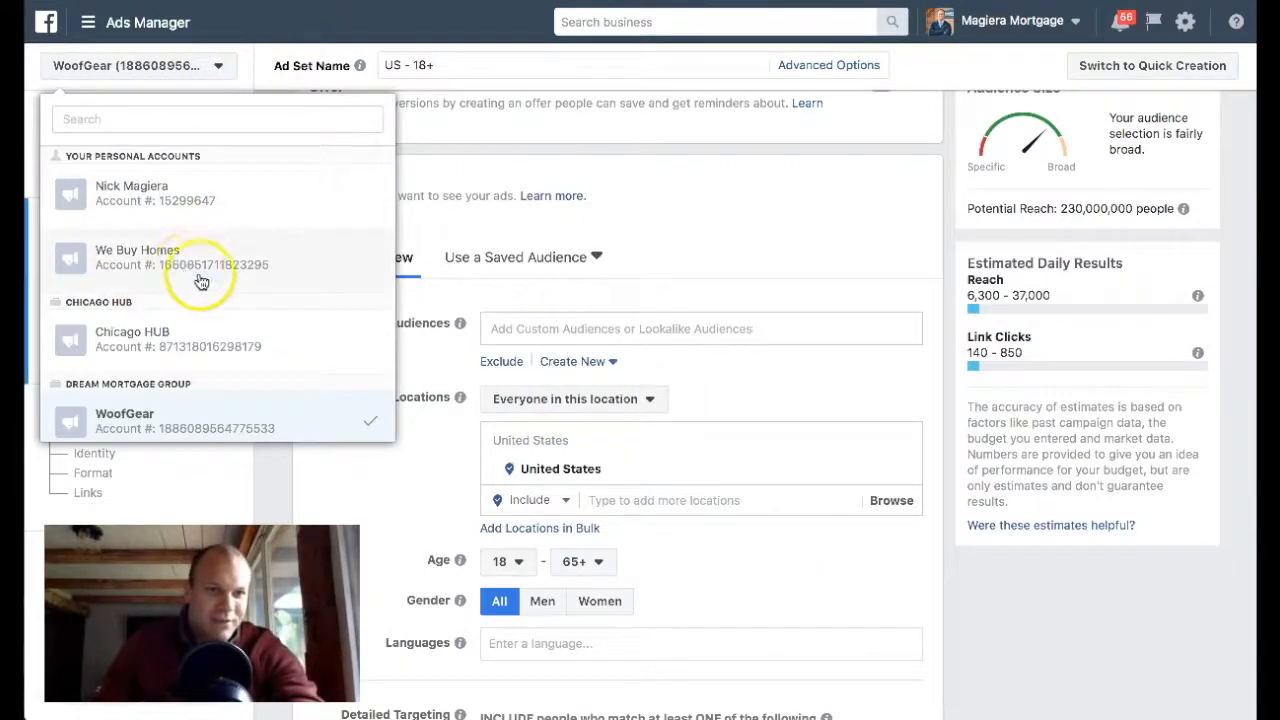
pyautogui.scroll(-3, 230, 280)
pyautogui.click(241, 318)
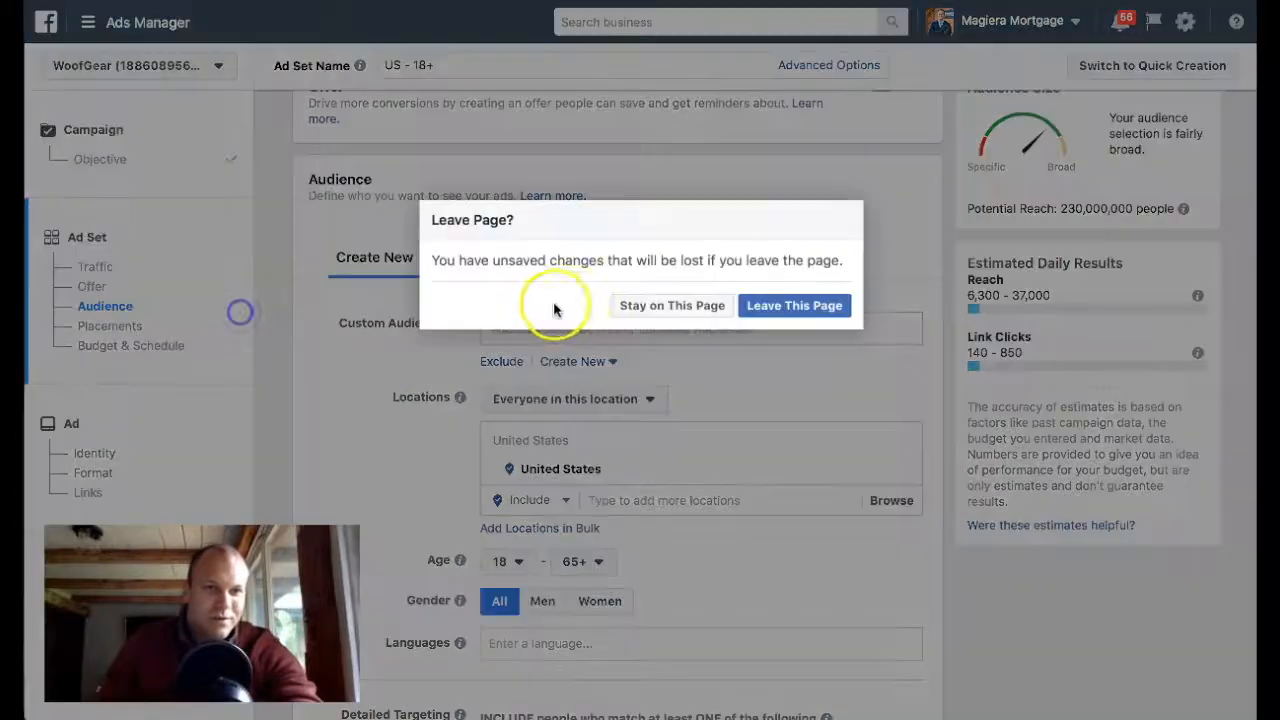
pyautogui.click(770, 305)
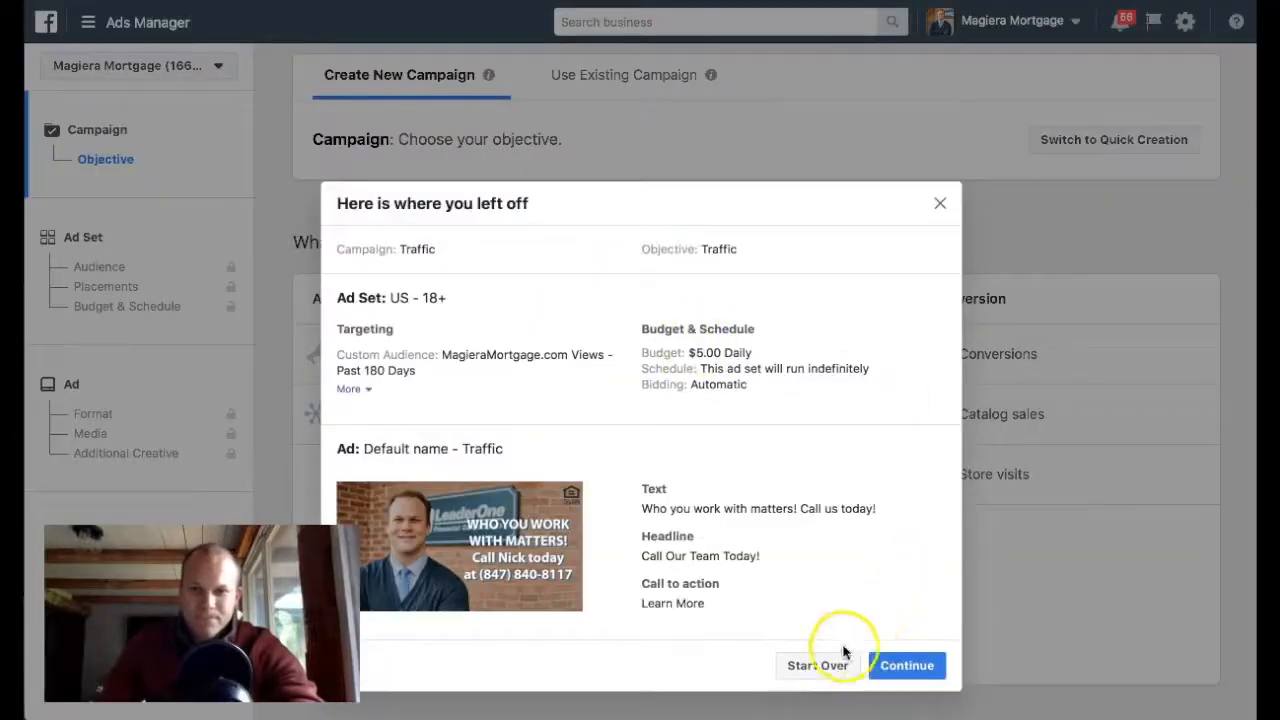
# - Start over instead of resuming the earlier draft, and create a campaign with the Traffic objective
pyautogui.click(830, 673)
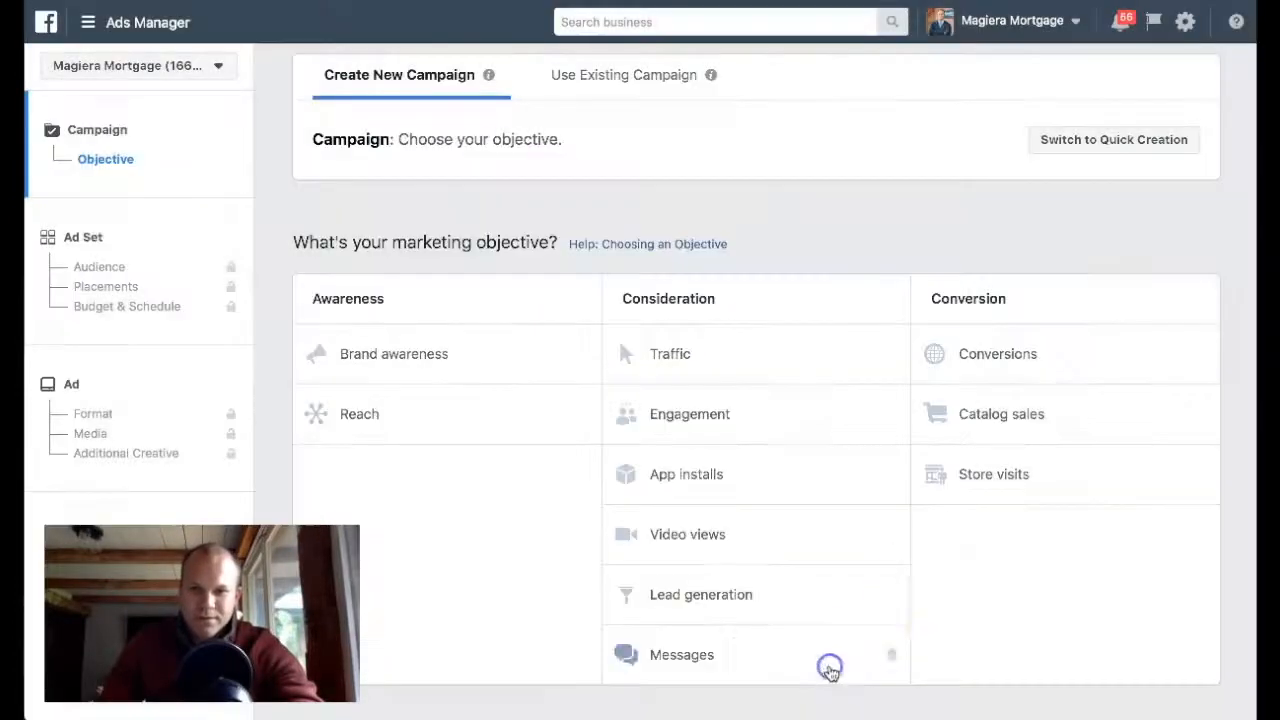
pyautogui.click(760, 354)
pyautogui.click(752, 566)
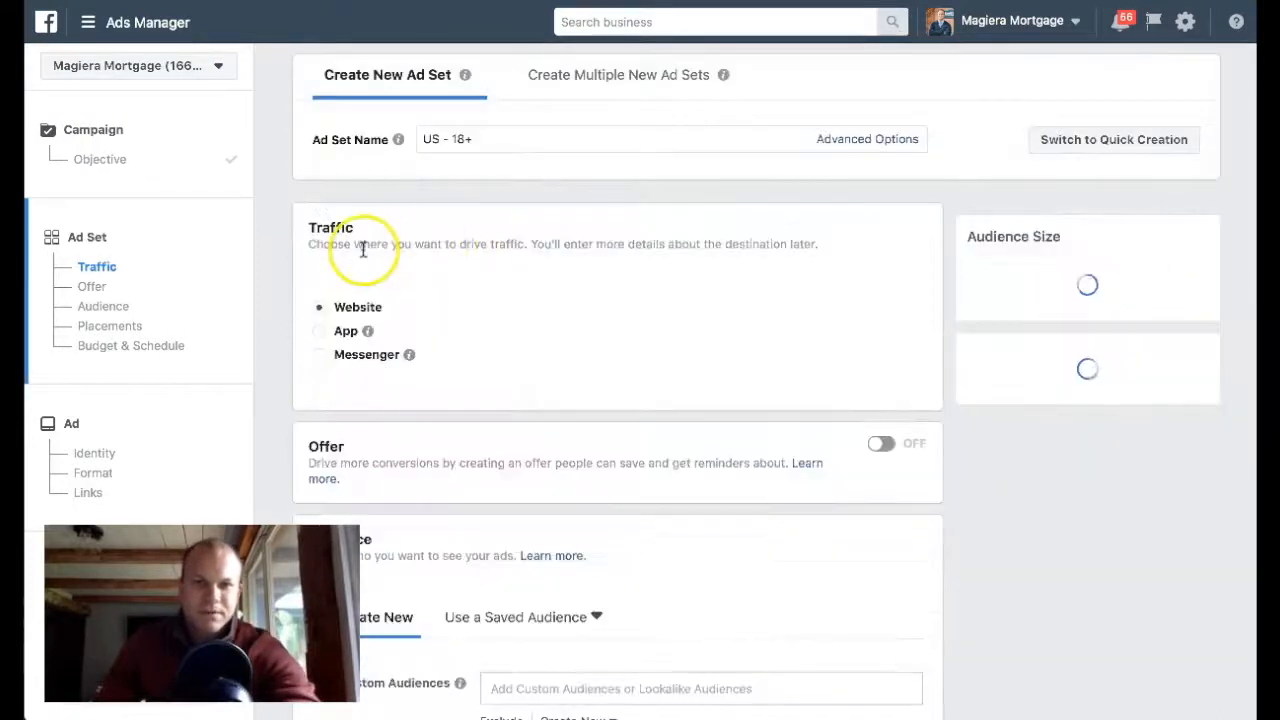
# - Apply the saved audience "Elk Grove 10 Miles - No Realtor or Mortgage" to the ad set and open it for editing
pyautogui.scroll(-5, 293, 250)
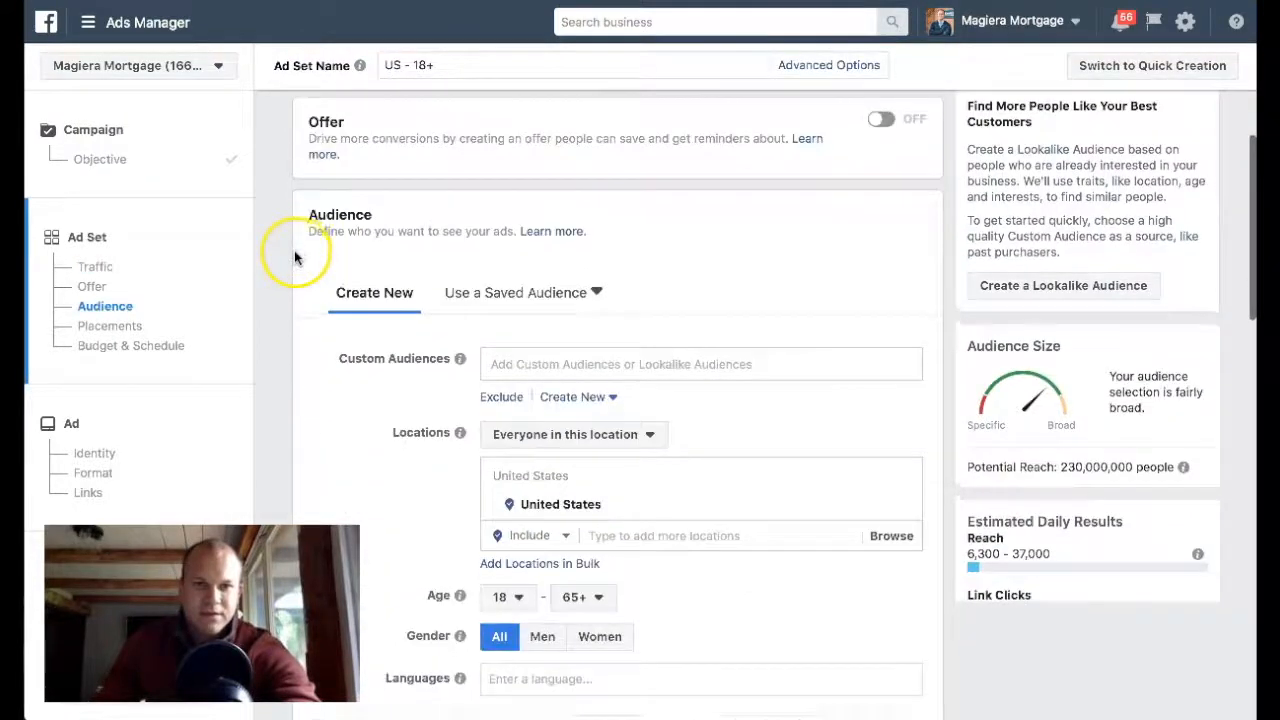
pyautogui.click(546, 260)
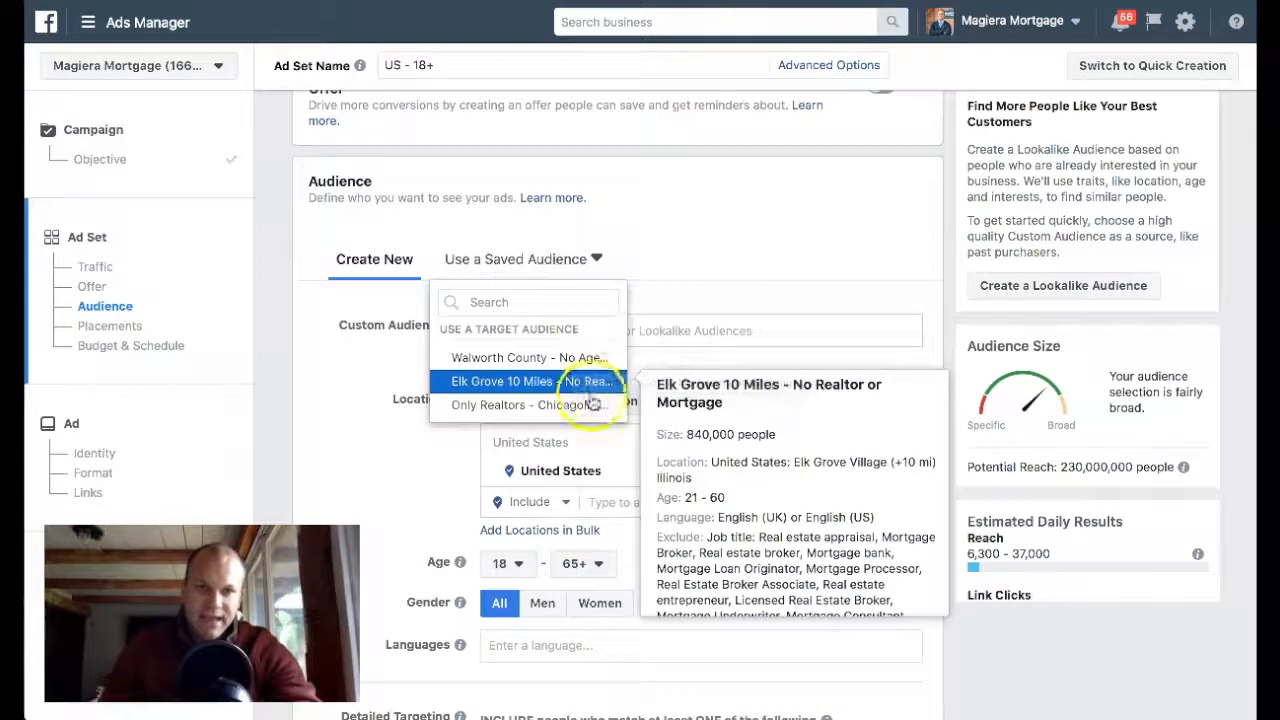
pyautogui.click(582, 382)
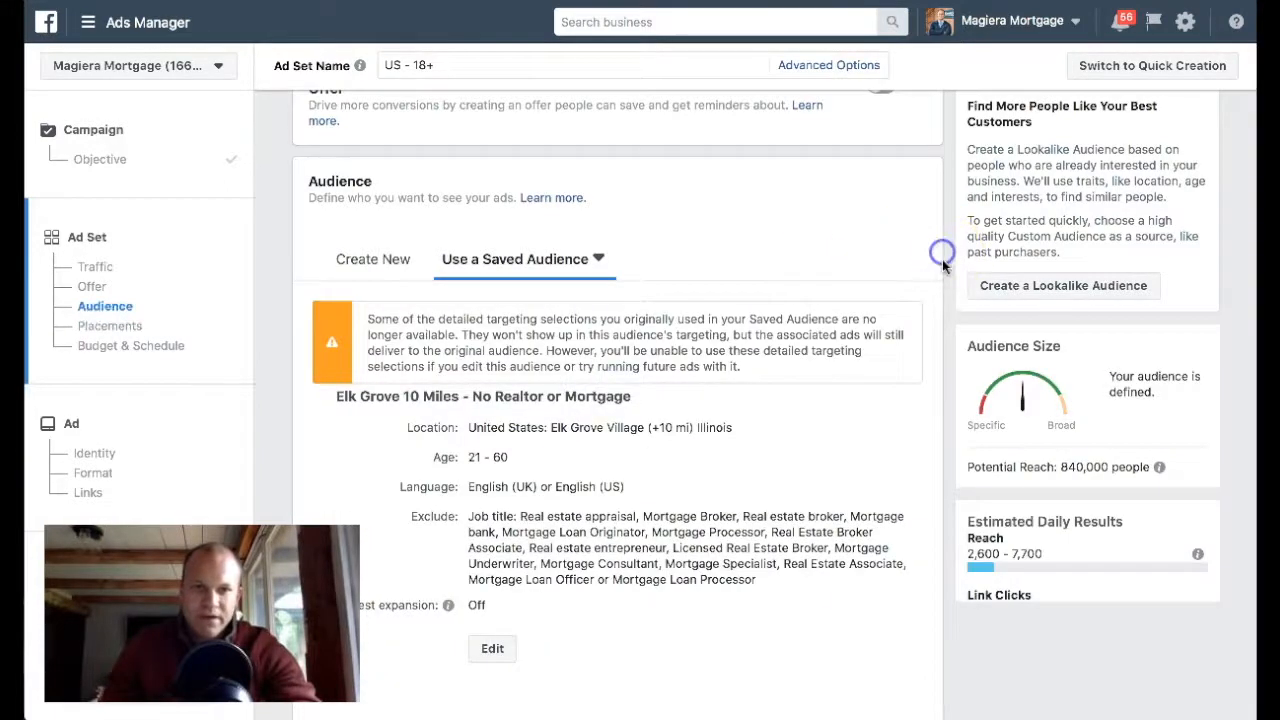
pyautogui.scroll(-1, 945, 255)
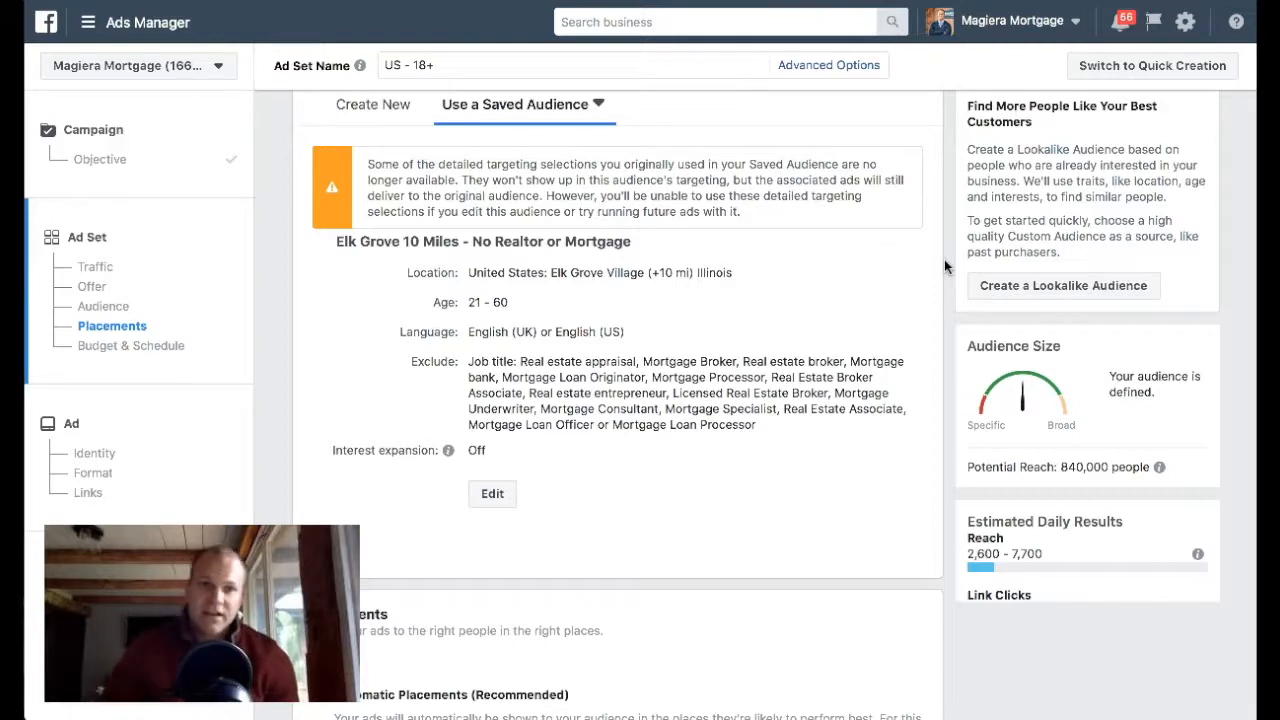
pyautogui.click(496, 494)
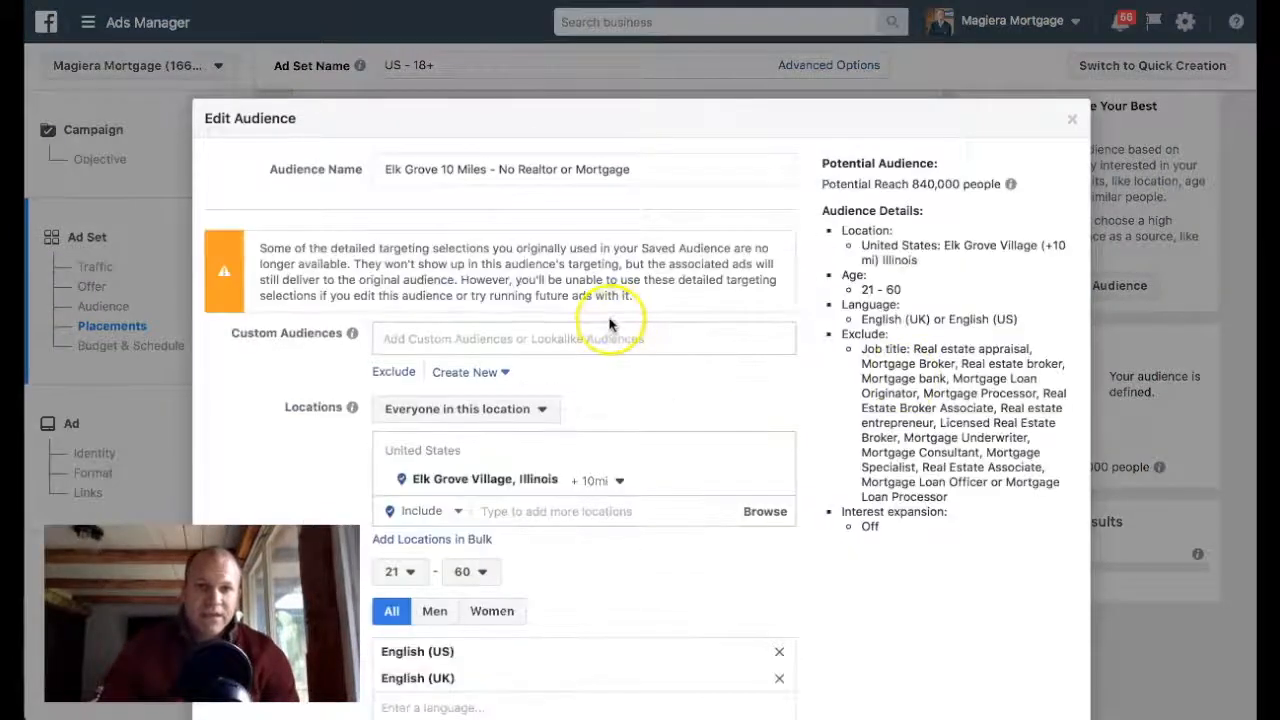
# - Review the saved audience's location, age, gender and language targeting, and close the audience editor without making changes
pyautogui.scroll(-3, 335, 340)
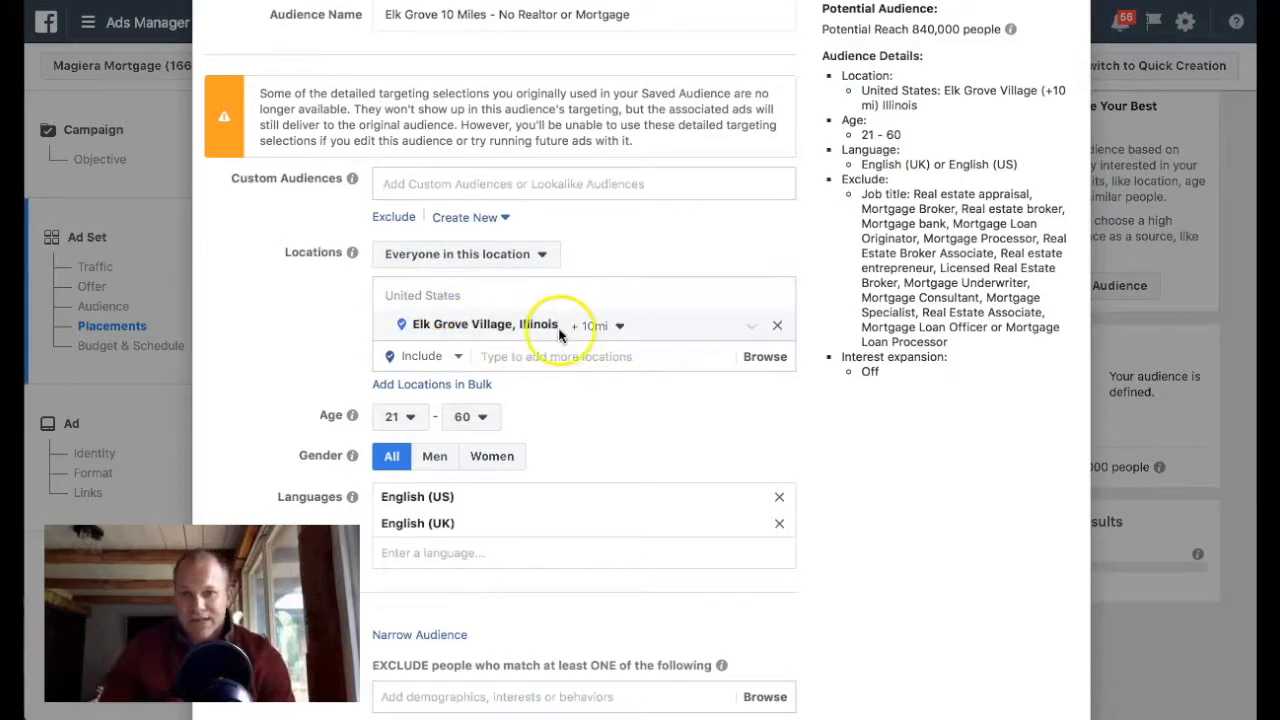
pyautogui.click(1165, 197)
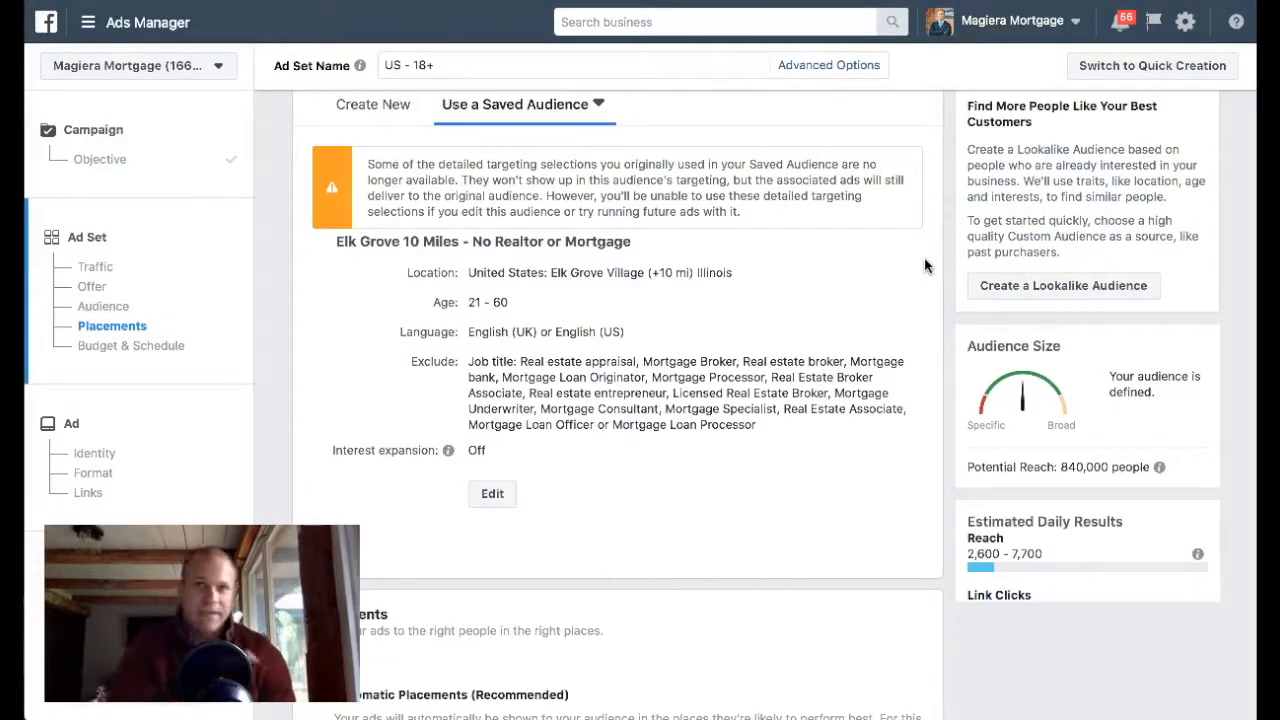
# - Examine the ad set's placements, daily budget, schedule, delivery optimization and bid settings, and return to its traffic and audience sections
pyautogui.scroll(-5, 946, 254)
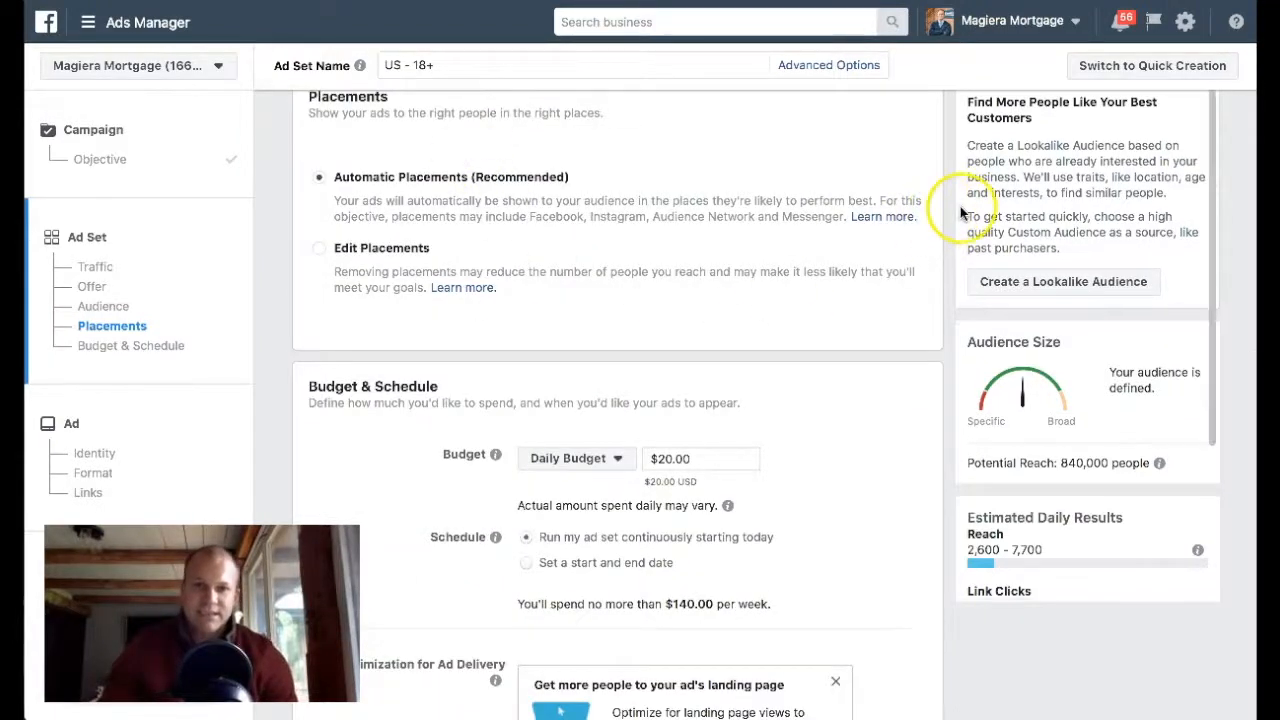
pyautogui.scroll(-2, 1060, 230)
pyautogui.scroll(-2, 935, 218)
pyautogui.scroll(-4, 770, 235)
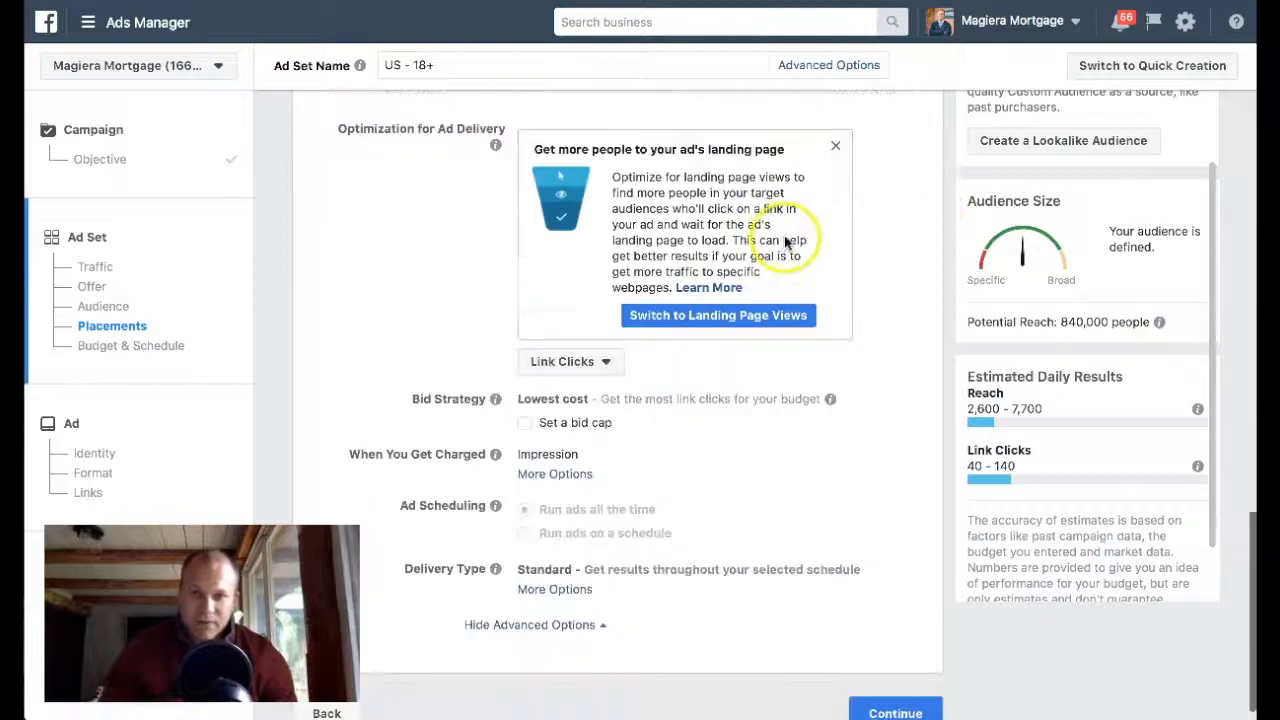
pyautogui.scroll(4, 800, 455)
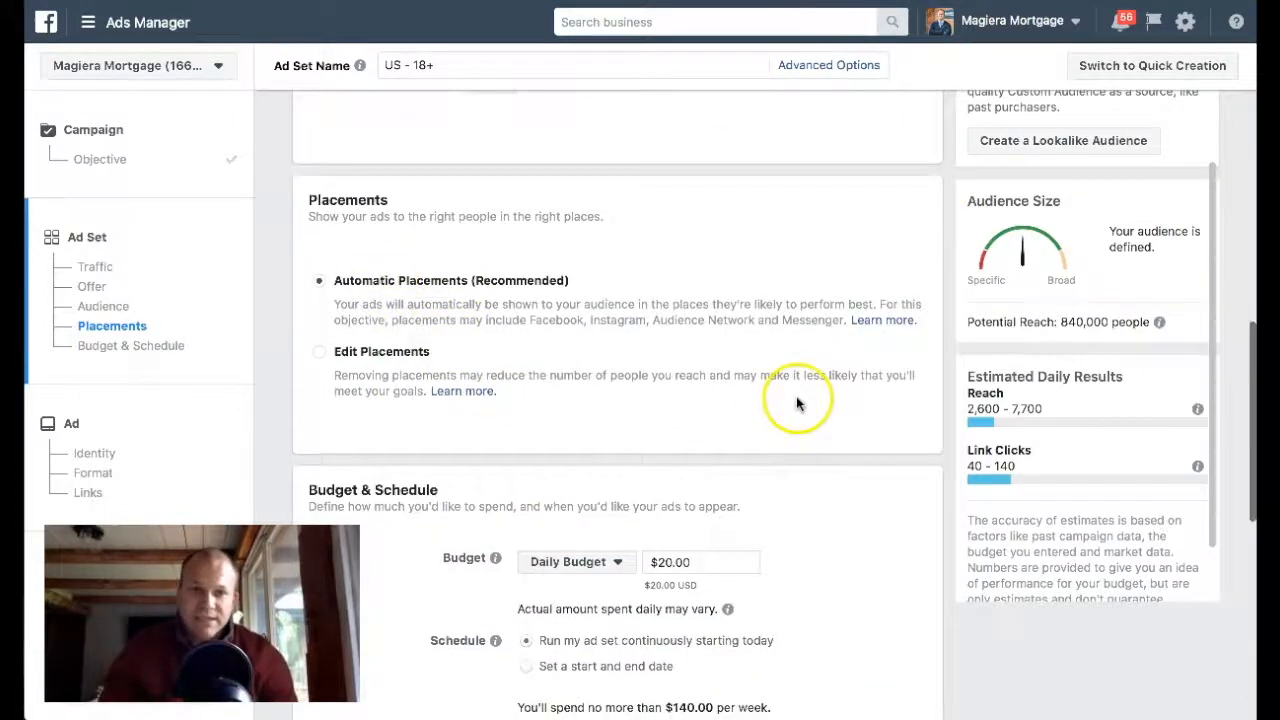
pyautogui.scroll(-4, 794, 400)
pyautogui.scroll(-3, 850, 378)
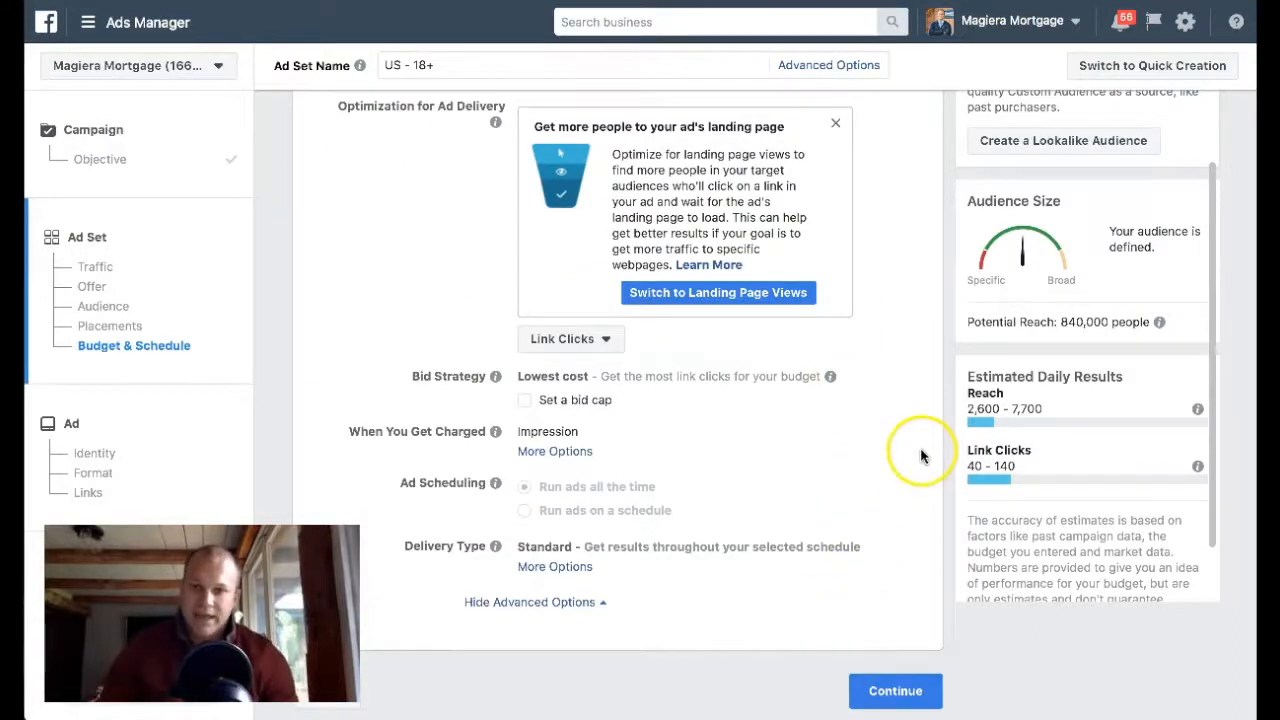
pyautogui.scroll(15, 920, 450)
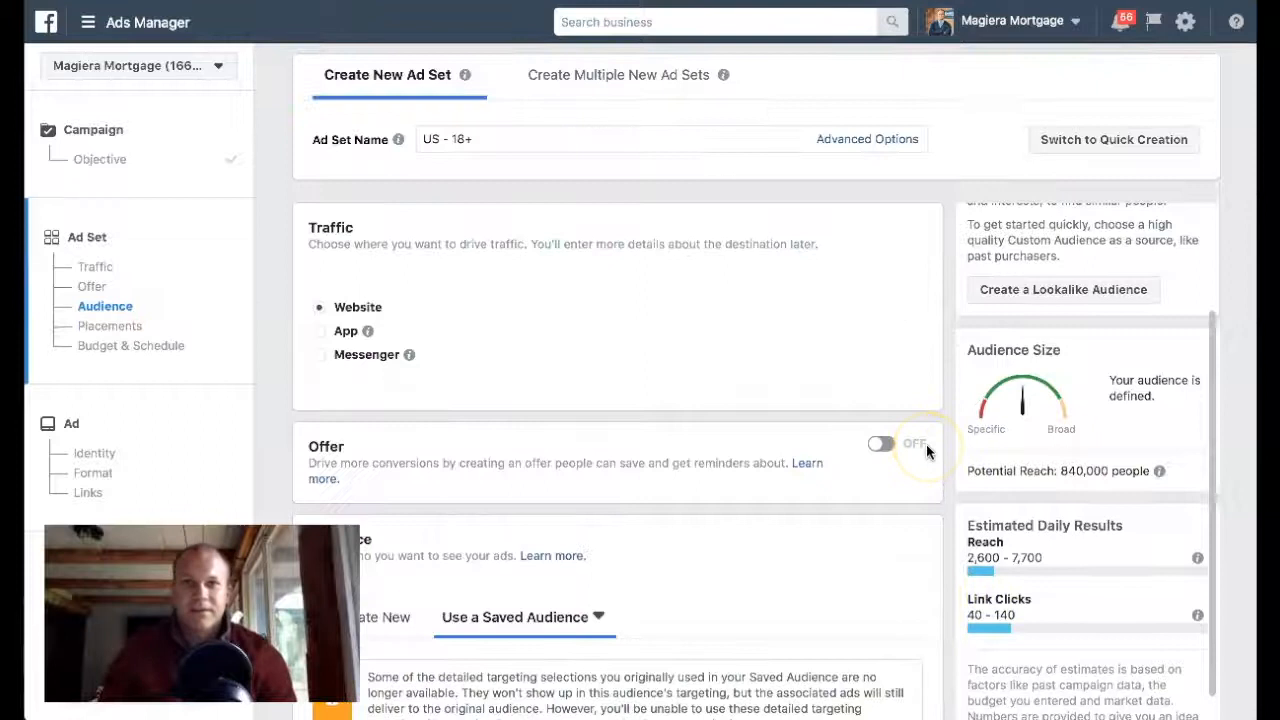